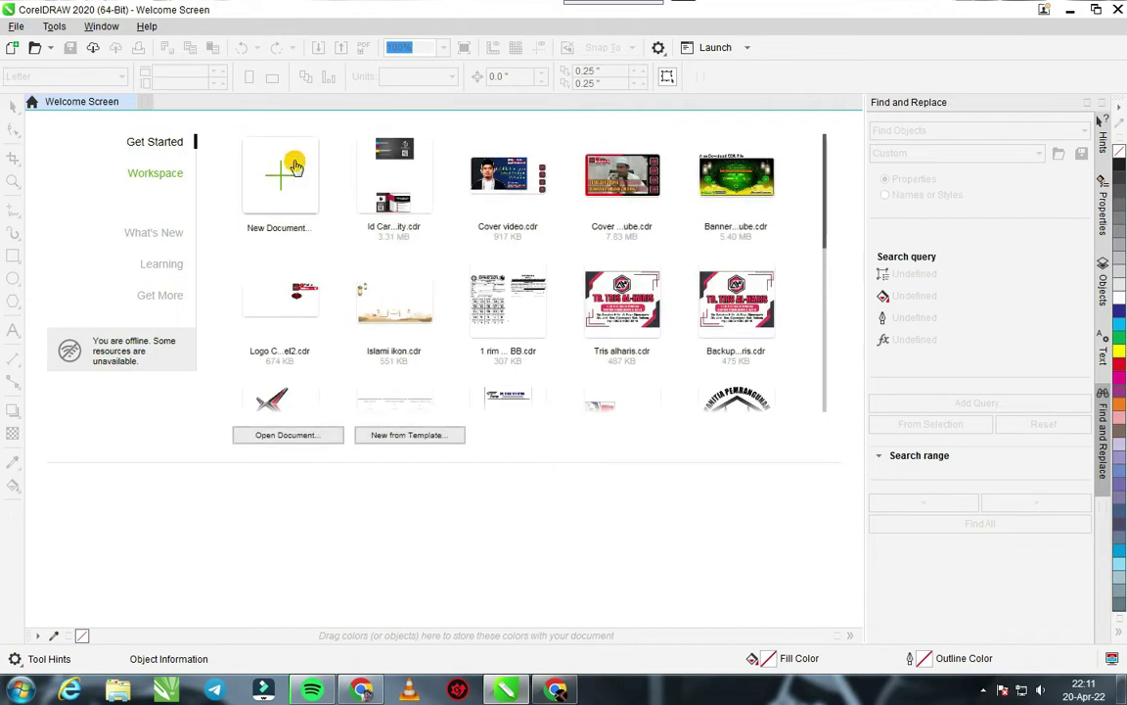
# - Create a new CMYK document 3.5 inches wide and 2 inches high
pyautogui.click(267, 148)
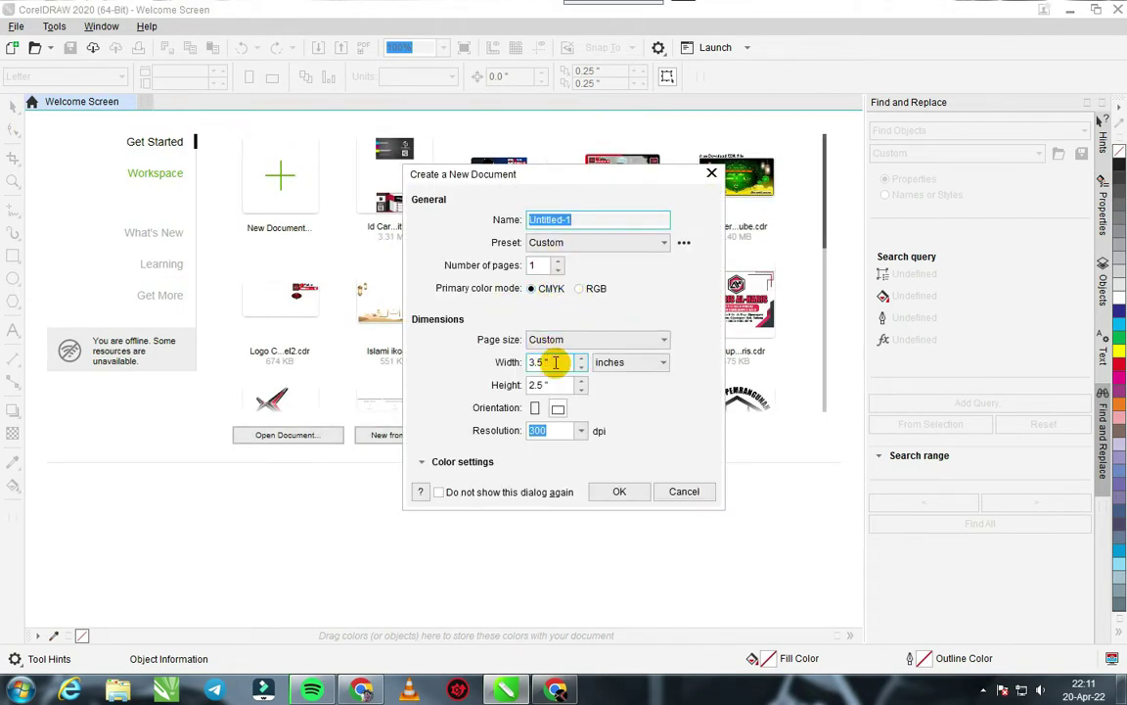
pyautogui.click(610, 364)
pyautogui.click(560, 363)
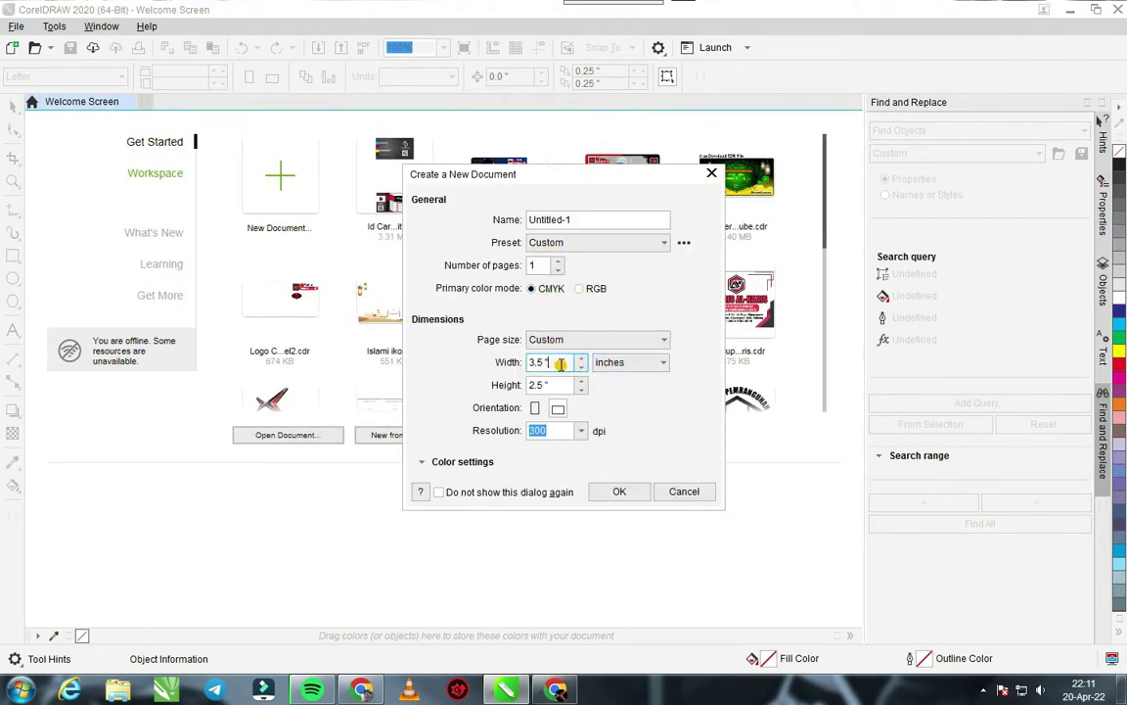
pyautogui.click(559, 385)
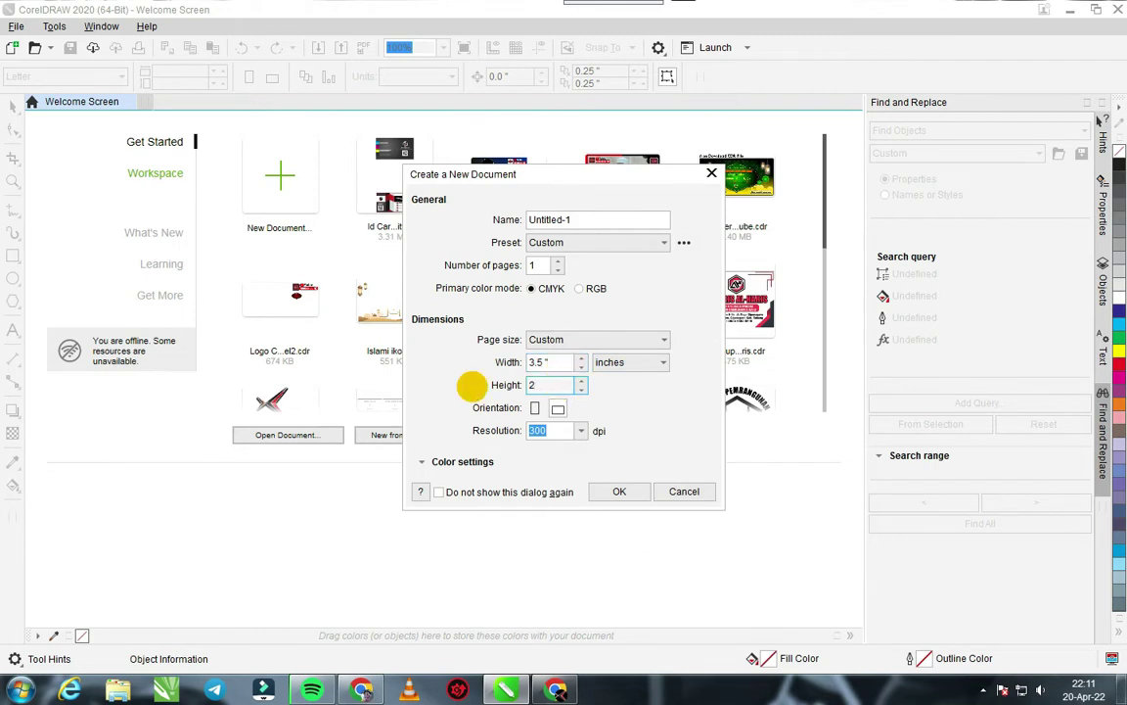
pyautogui.write('2')
pyautogui.click(623, 490)
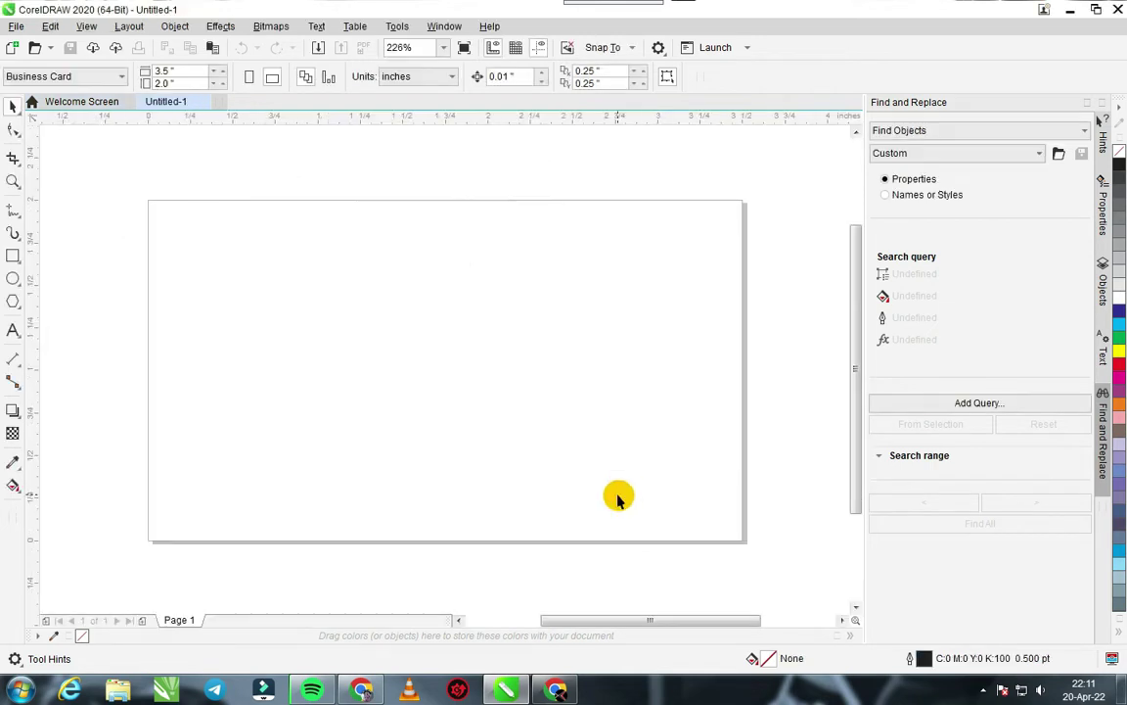
# - Add a page-sized rectangle and place a horizontal guideline through its centre at 1 inch
pyautogui.doubleClick(14, 260)
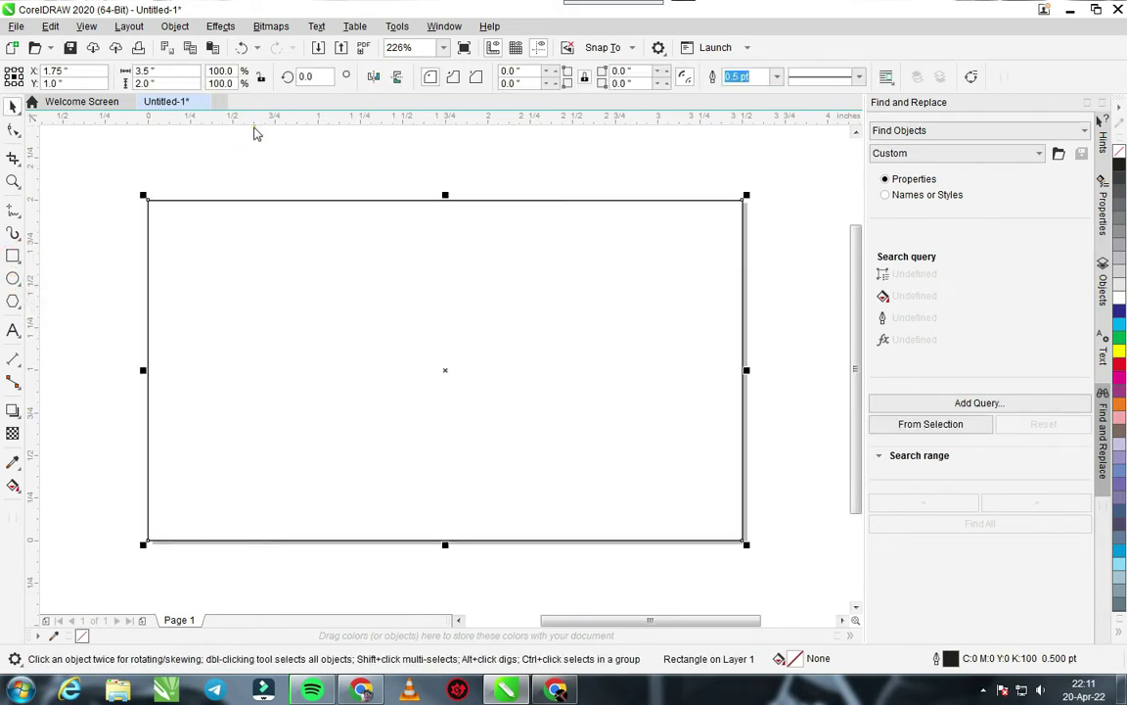
pyautogui.moveTo(230, 117); pyautogui.dragTo(144, 370)
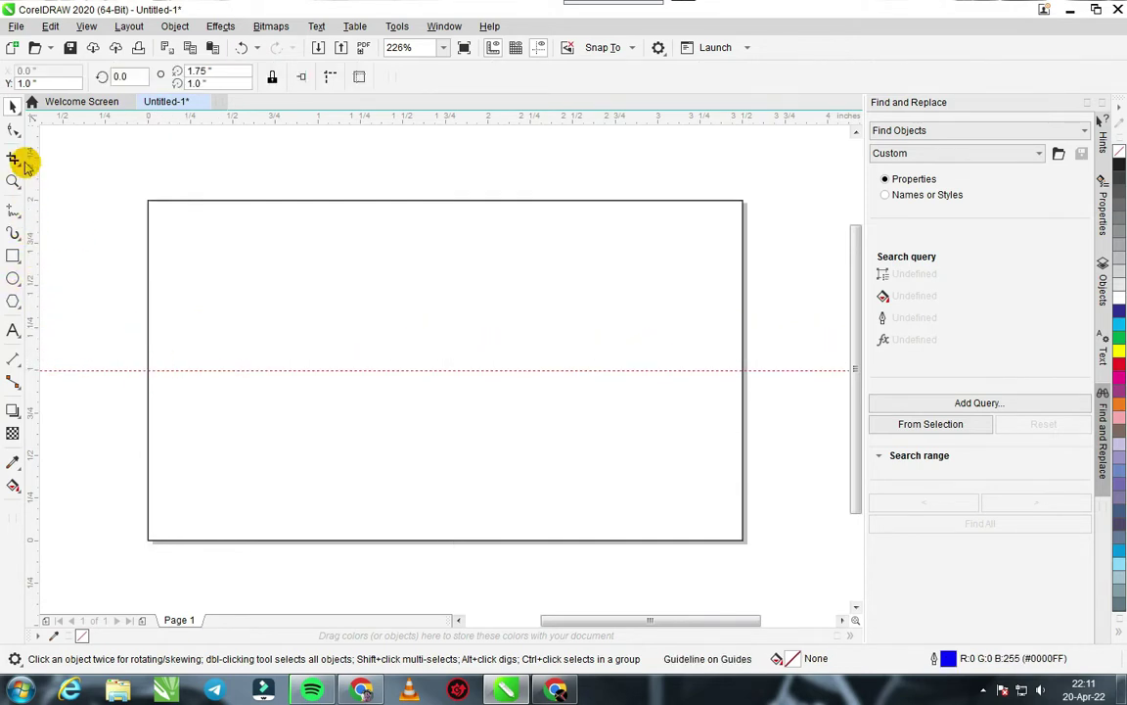
# - Draw a Bézier triangle from the top edge's midpoint to the guideline at about 0.75 inch and back to the top edge at about 1.25 inches
pyautogui.click(13, 213)
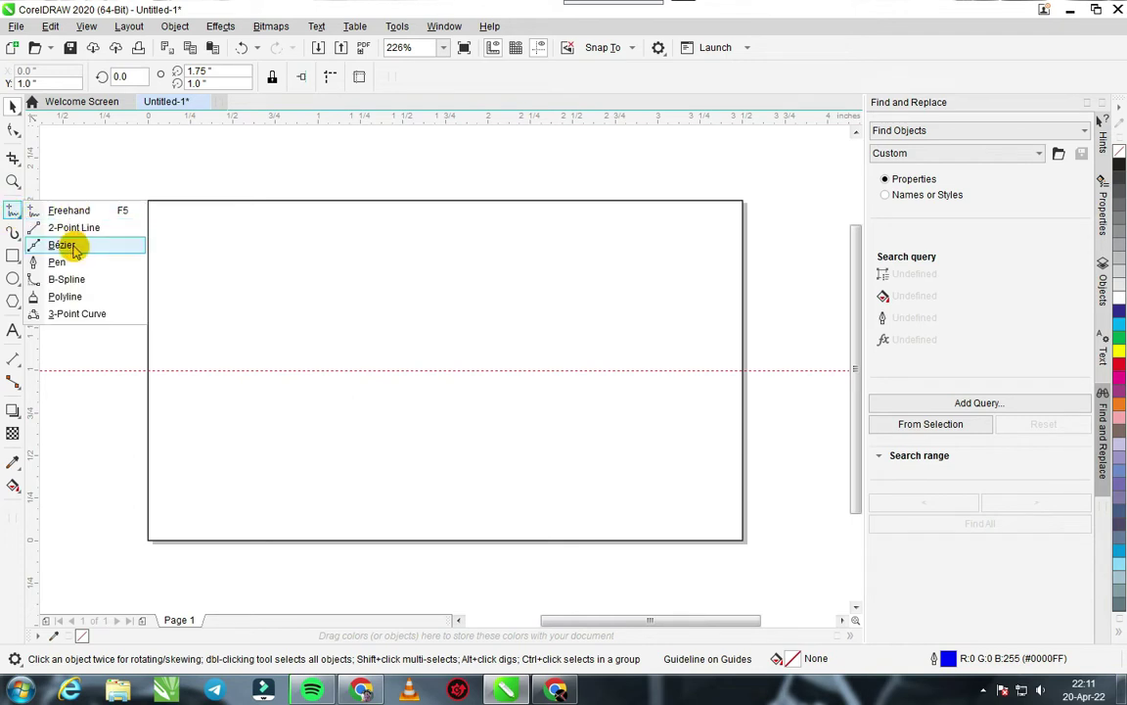
pyautogui.click(62, 244)
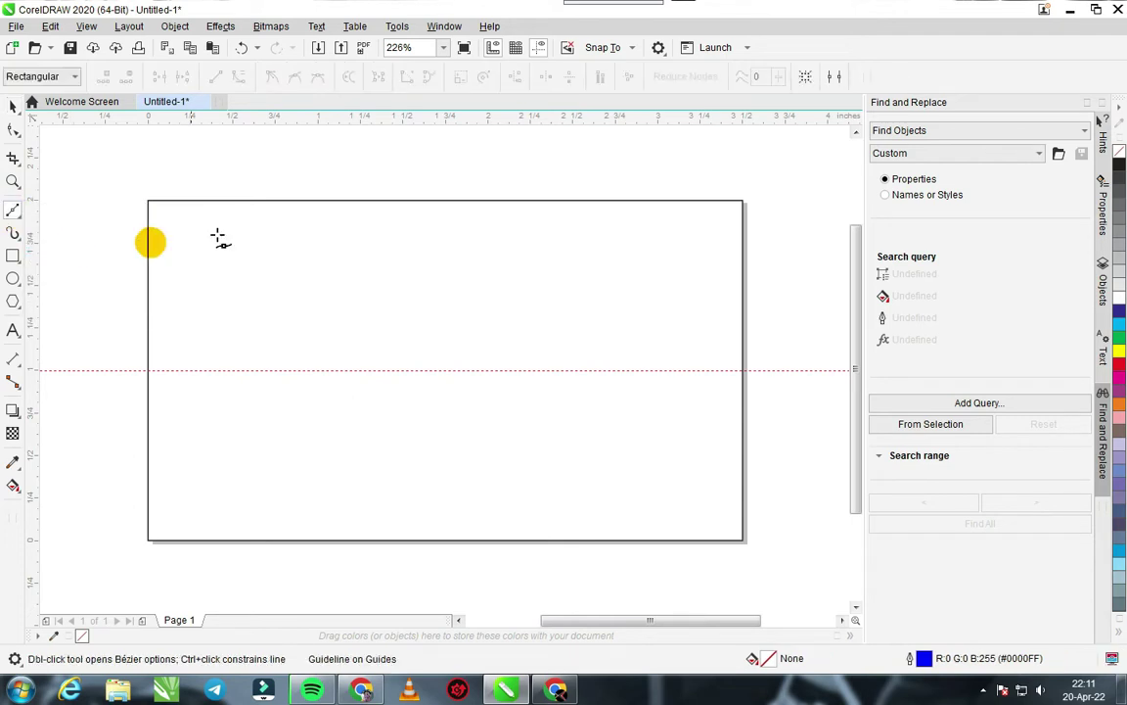
pyautogui.click(447, 201)
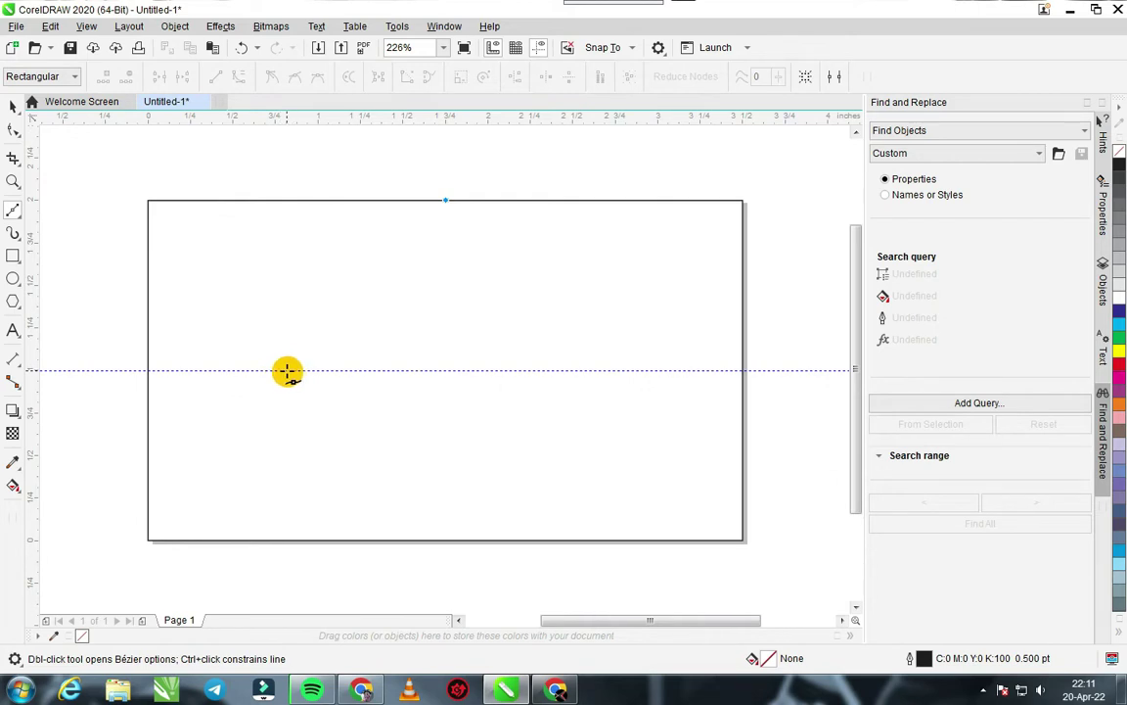
pyautogui.click(275, 371)
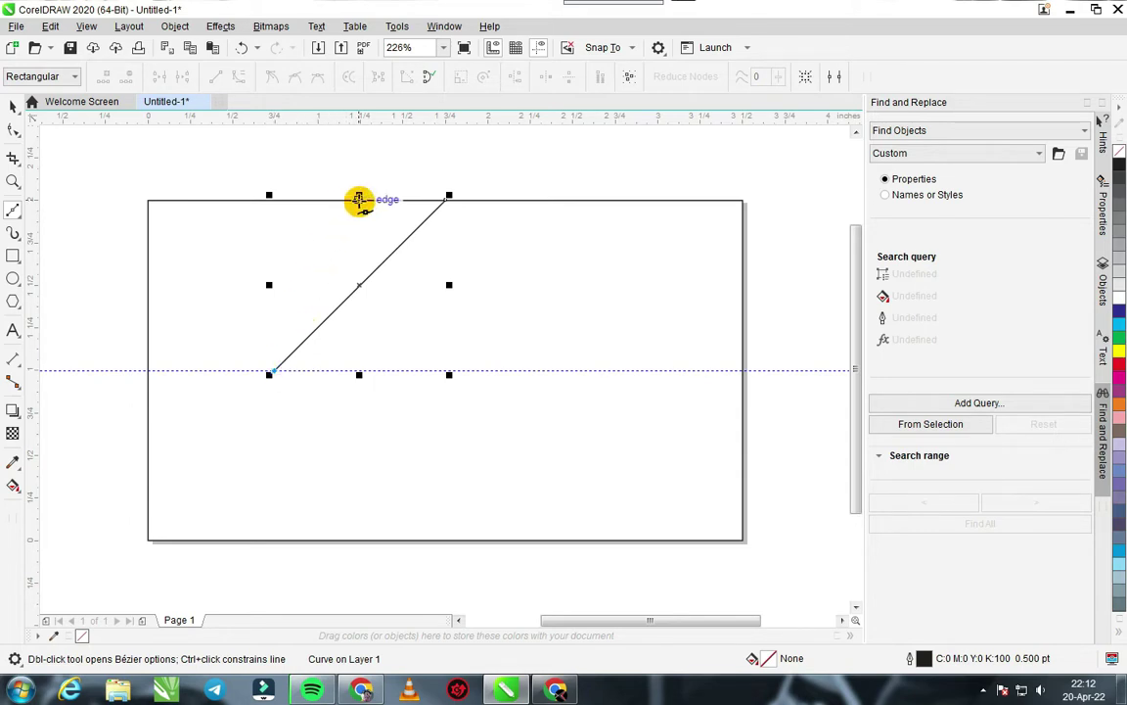
pyautogui.click(359, 200)
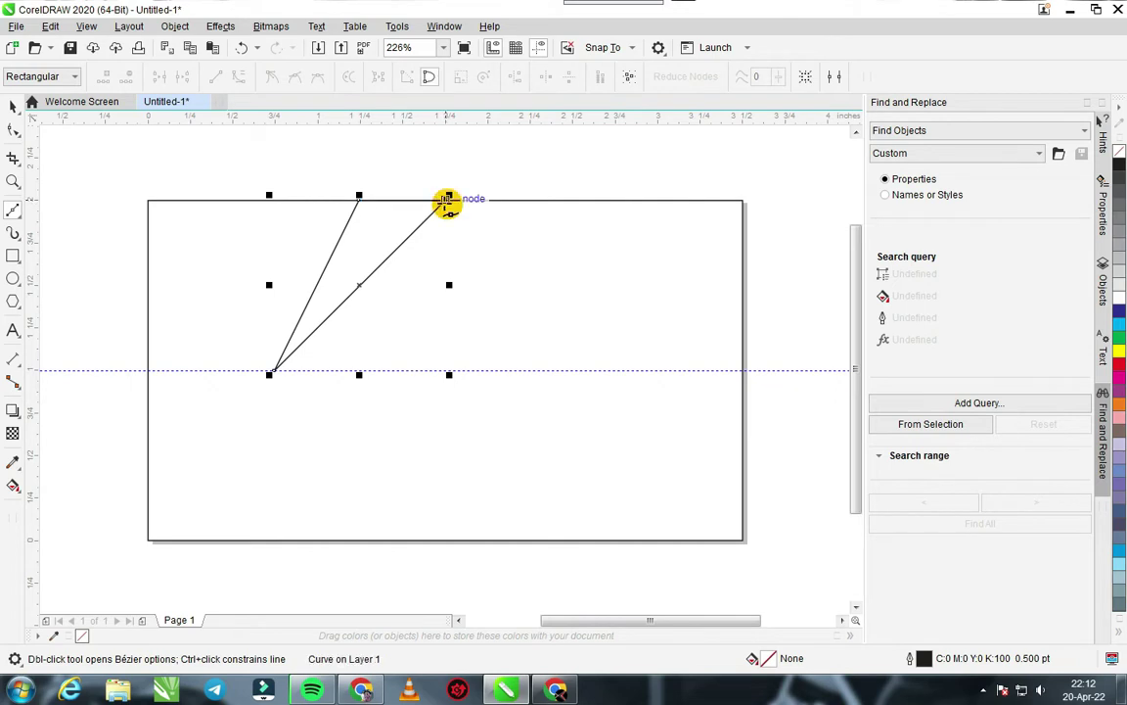
# - Draw a second Bézier triangle from the first one's guideline corner to the bottom edge's midpoint and a point on the first triangle's lower edge
pyautogui.click(274, 371)
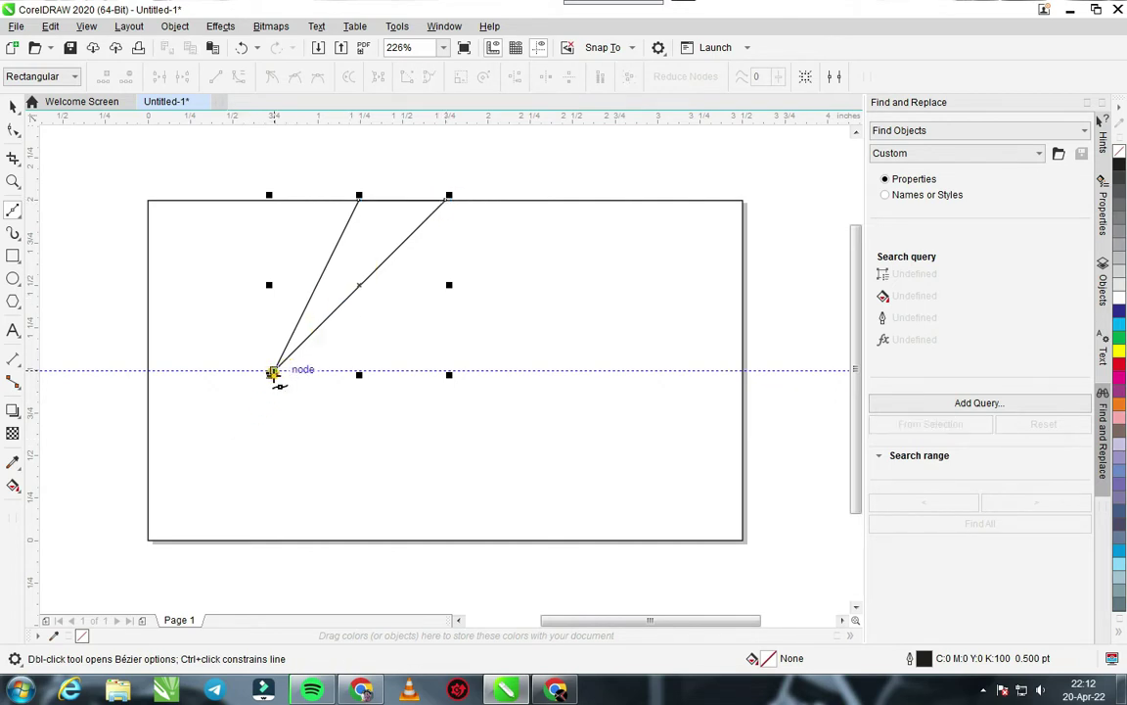
pyautogui.click(446, 540)
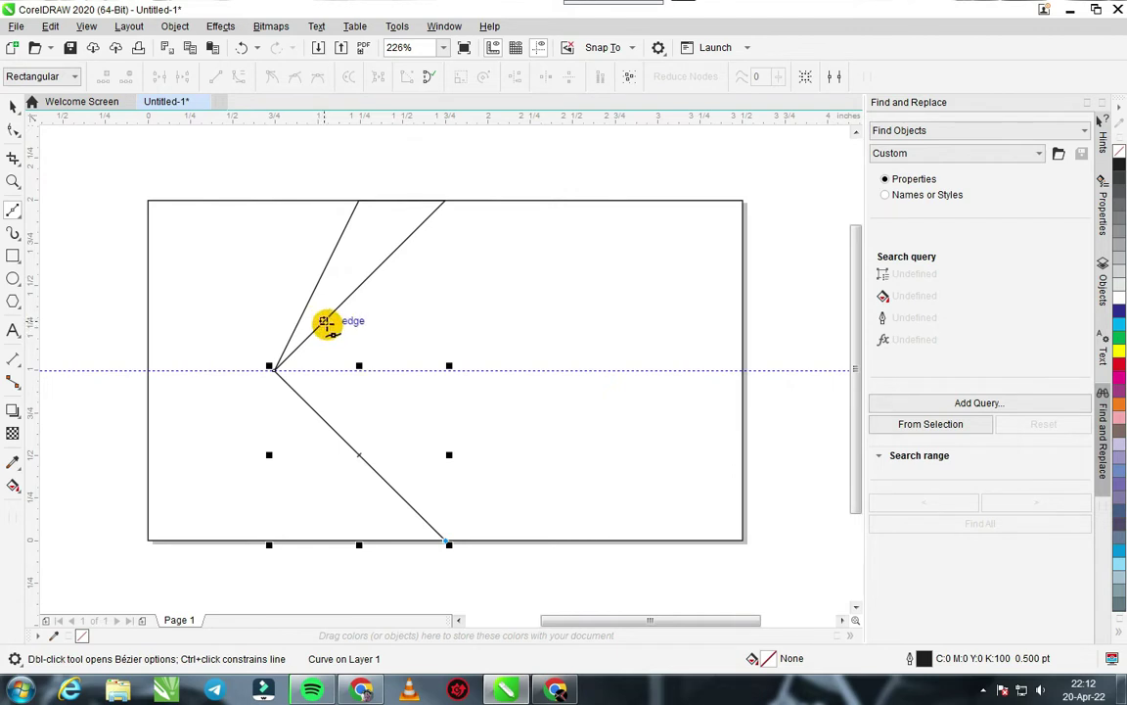
pyautogui.click(323, 324)
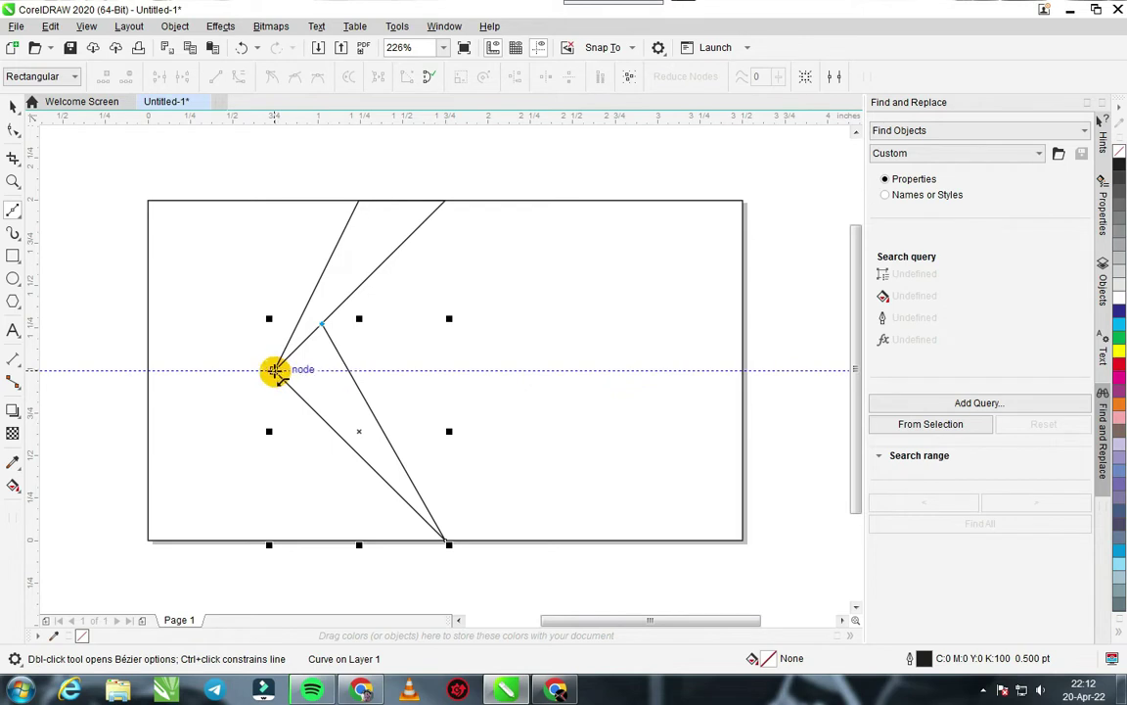
pyautogui.click(276, 371)
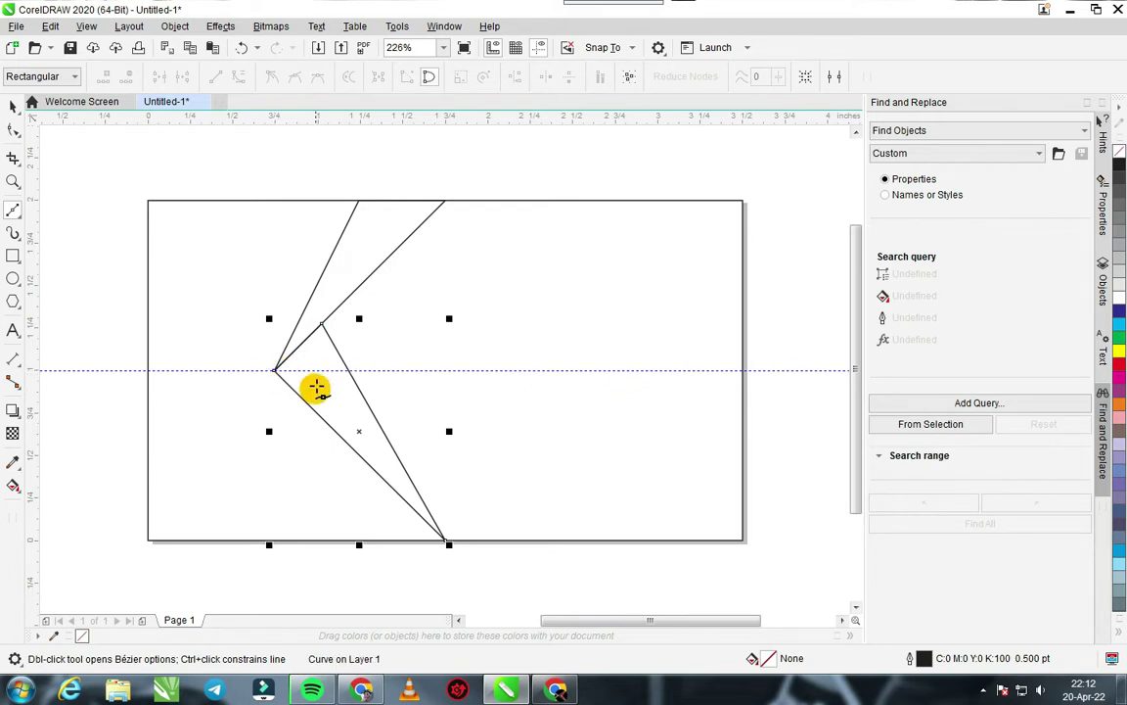
# - Draw a third Bézier triangle from the second one's upper corner to the midpoint of the first triangle's lower edge and the bottom tip
pyautogui.click(324, 323)
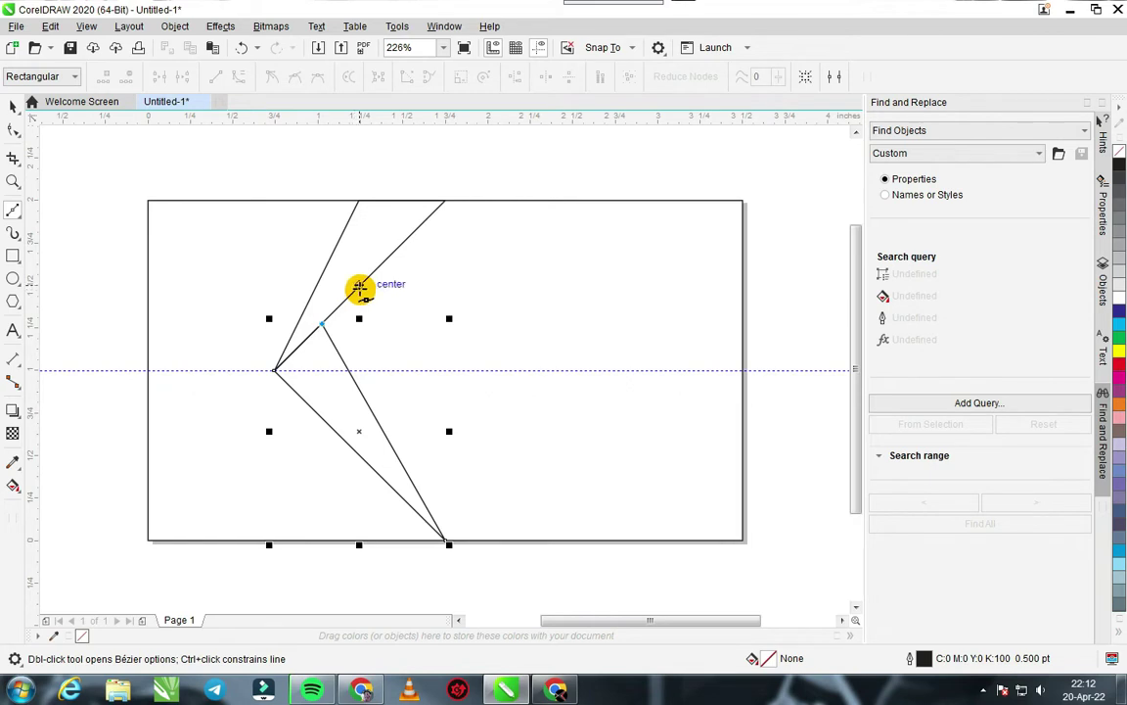
pyautogui.click(359, 286)
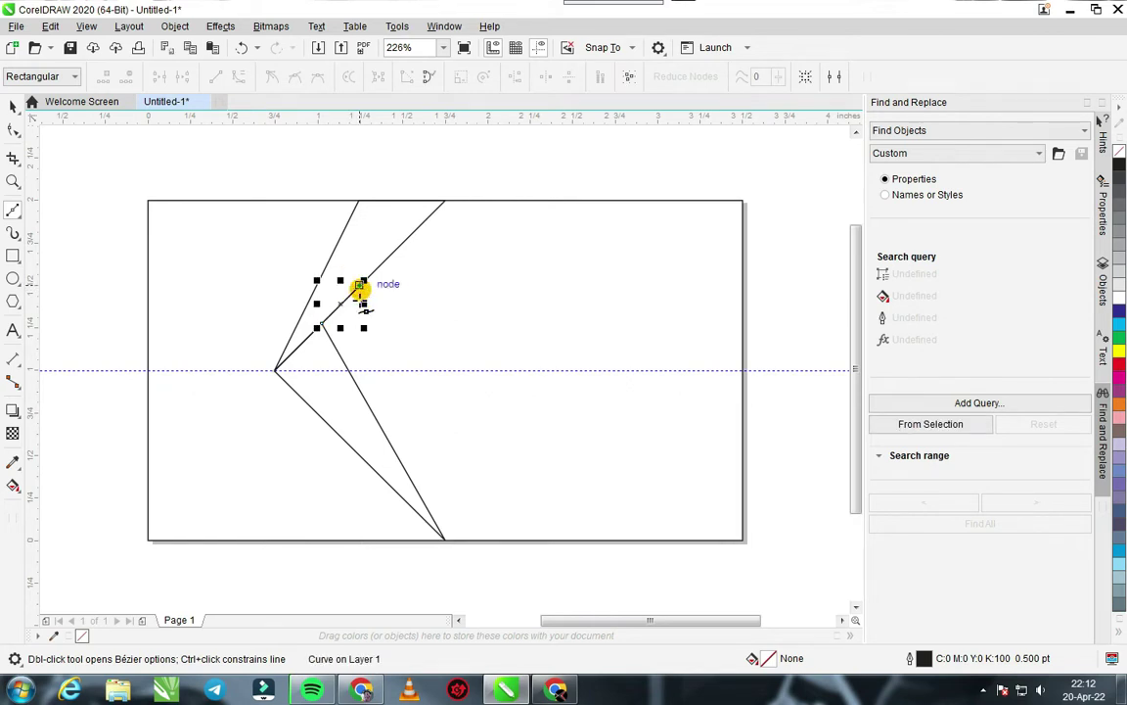
pyautogui.click(444, 539)
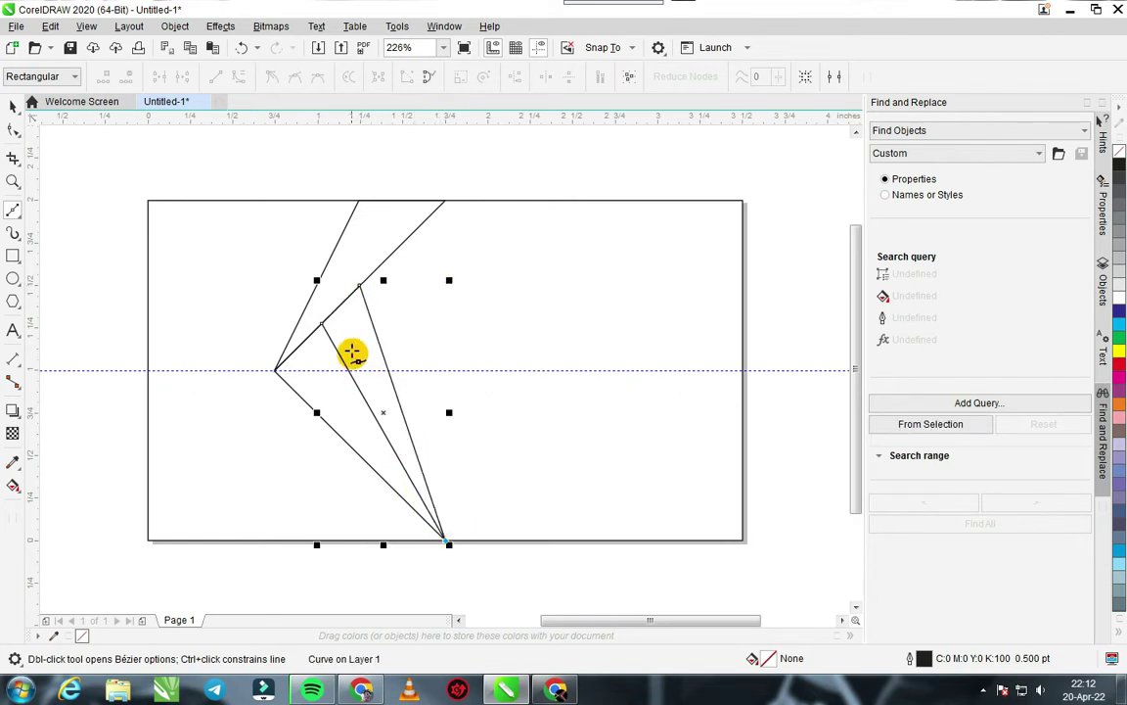
pyautogui.press('space')
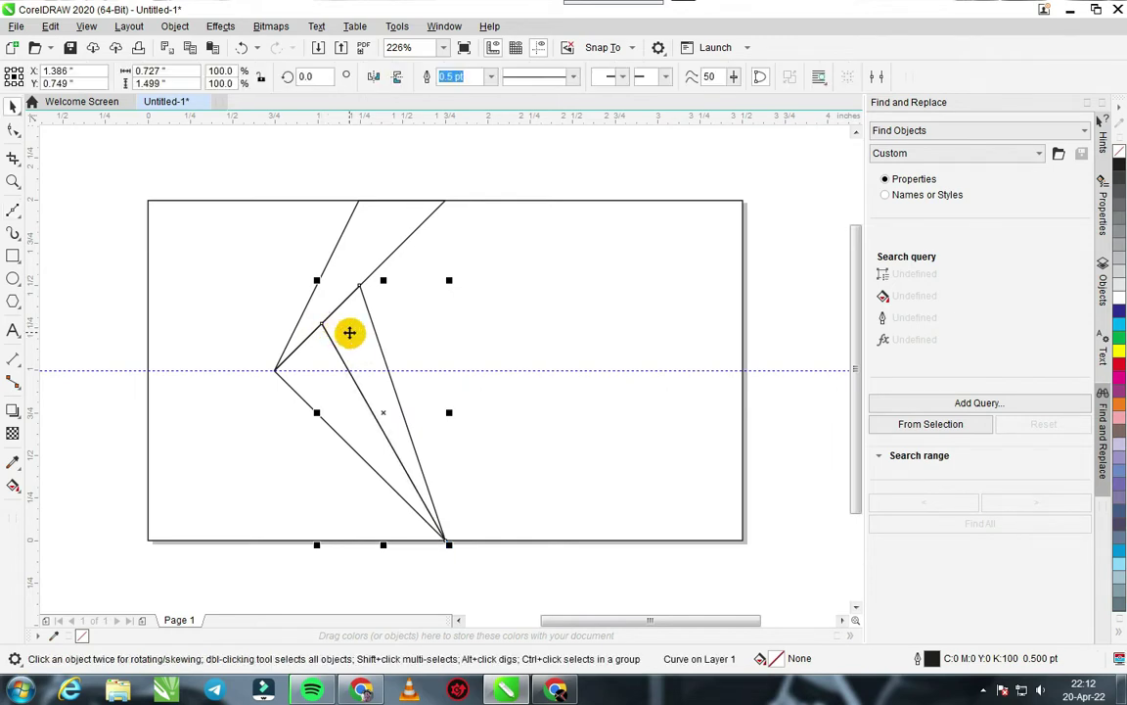
pyautogui.moveTo(352, 332); pyautogui.dragTo(480, 323)
pyautogui.hotkey('ctrl', 'z')
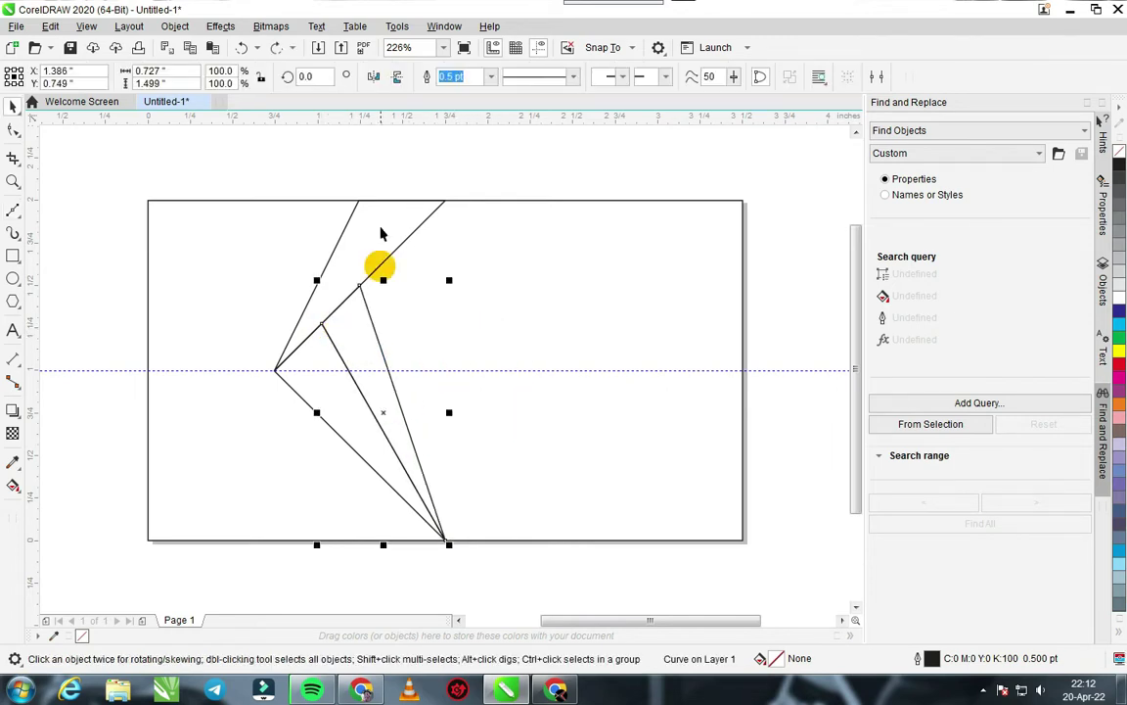
# - Remove the outline from the page-sized rectangle
pyautogui.click(60, 241)
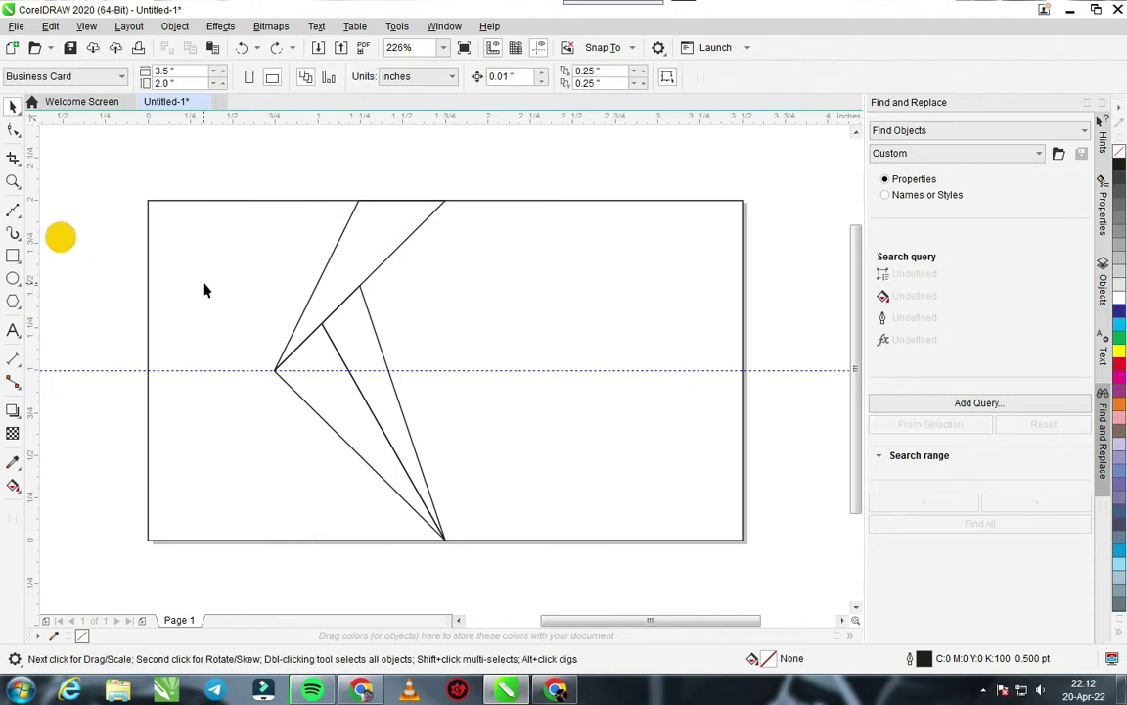
pyautogui.click(205, 289)
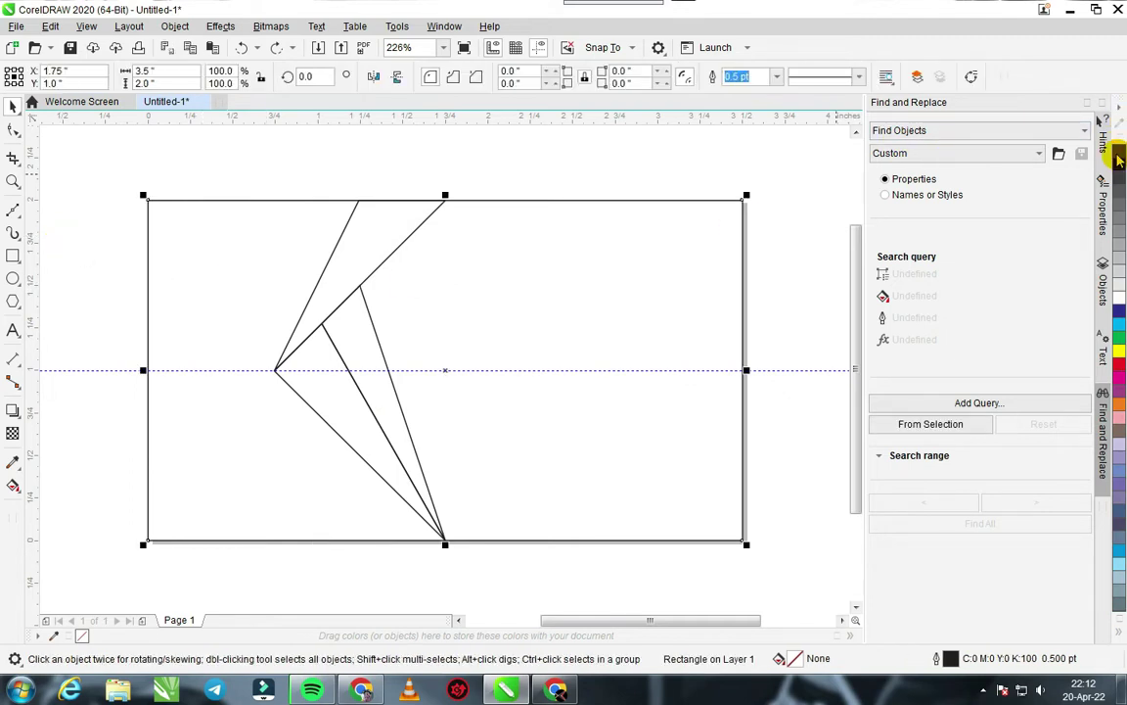
pyautogui.click(627, 140)
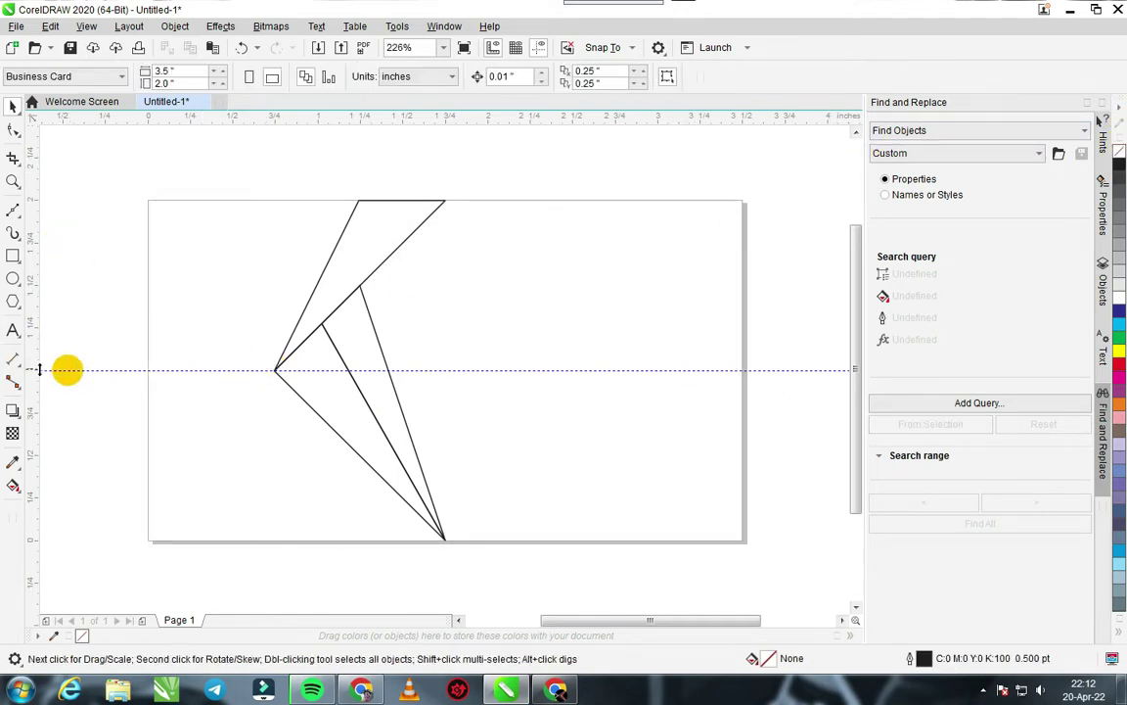
# - Shrink the page-sized rectangle from its left side to about 2.25 inches wide and give it a black outline
pyautogui.click(212, 330)
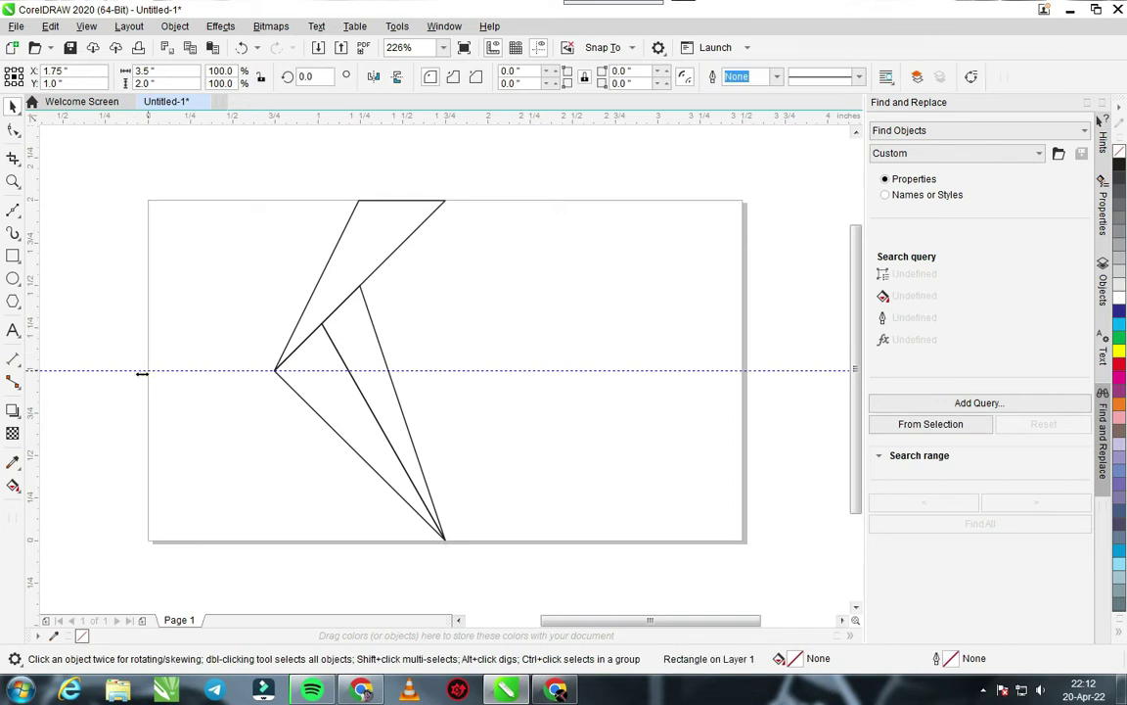
pyautogui.moveTo(142, 373); pyautogui.dragTo(360, 288)
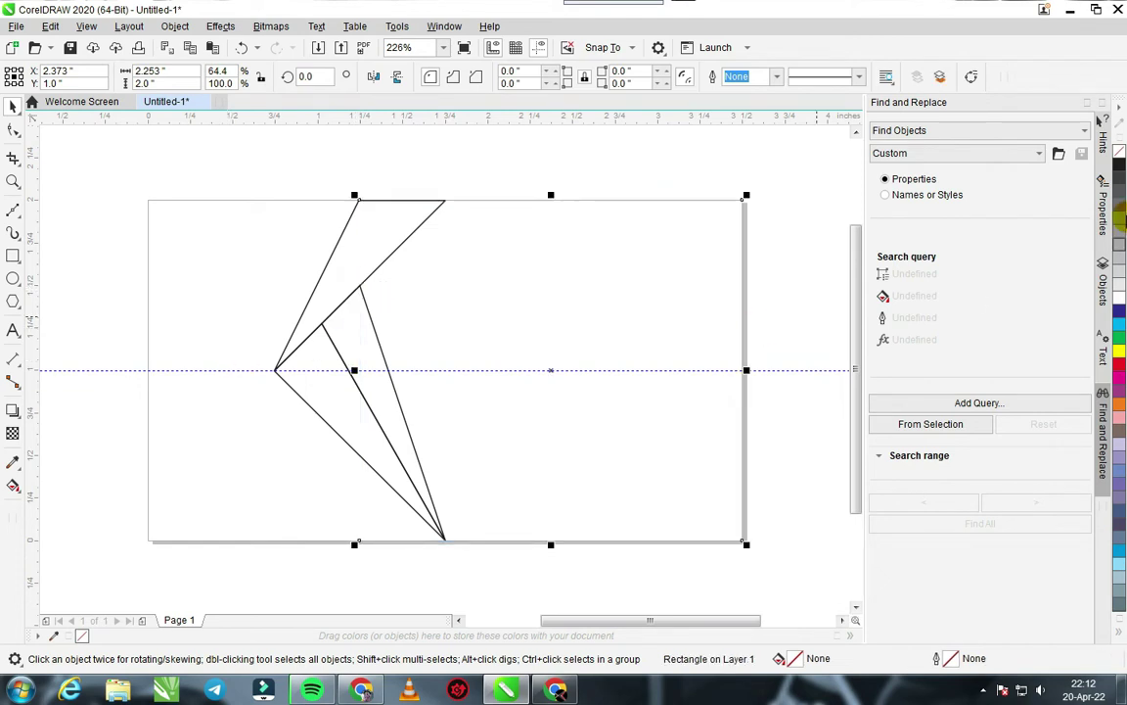
pyautogui.rightClick(1120, 166)
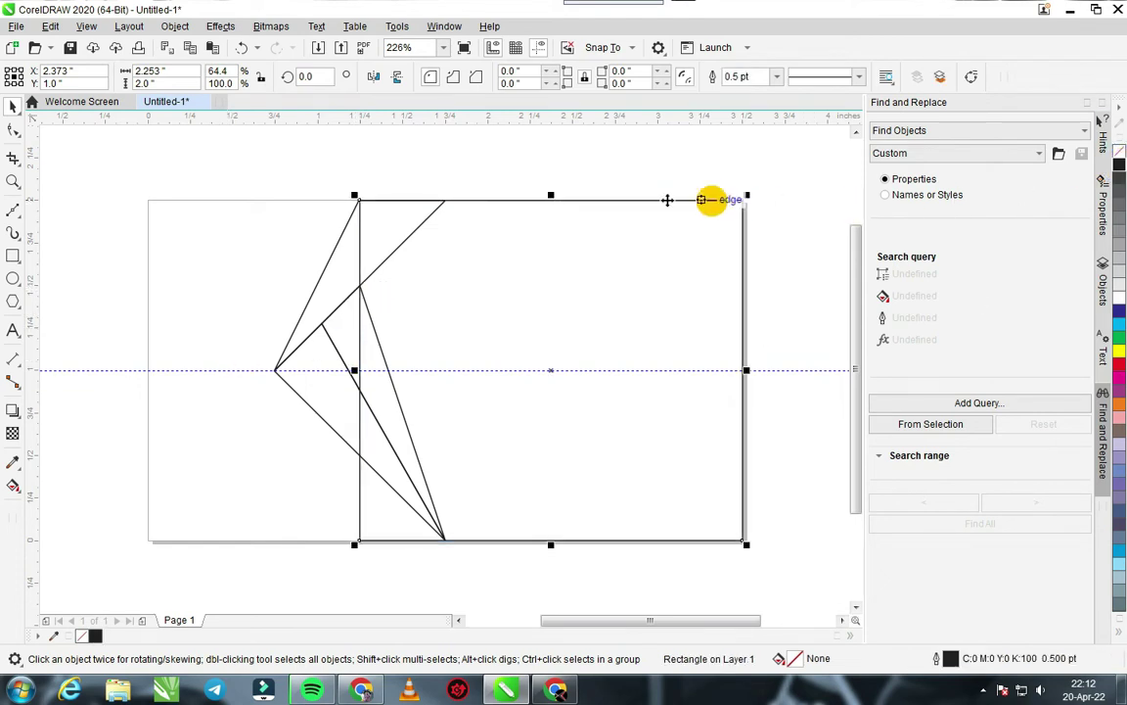
pyautogui.click(500, 173)
# - Convert the narrowed rectangle to curves and open it for node editing
pyautogui.click(362, 501)
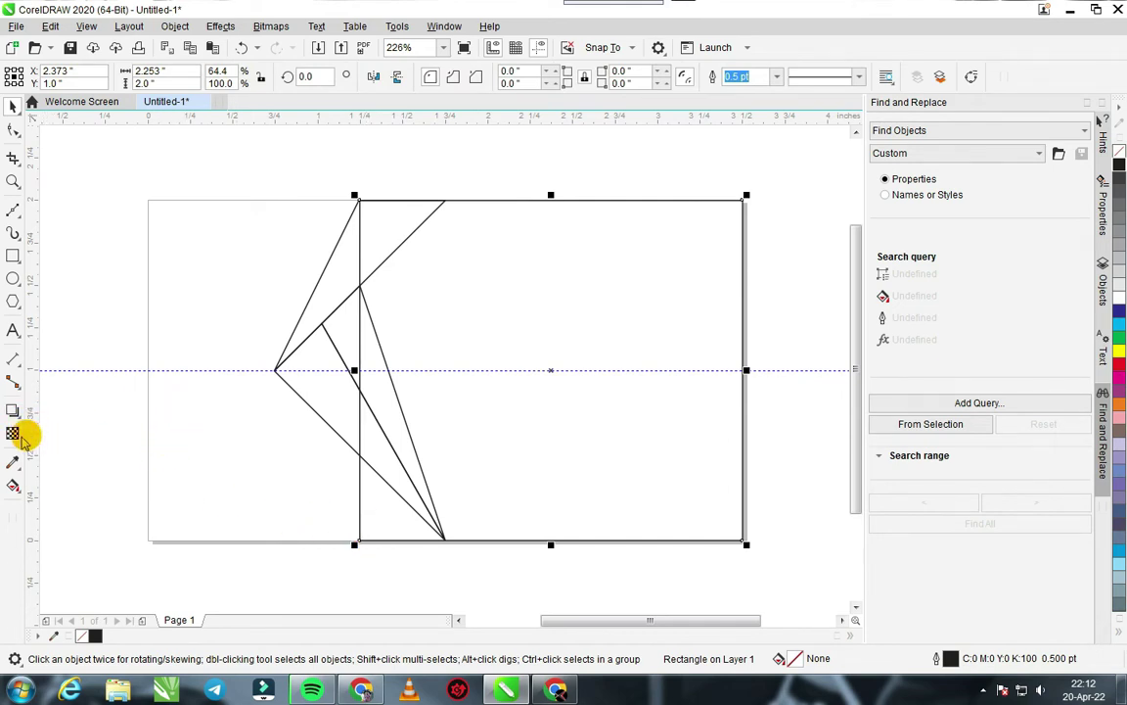
pyautogui.click(967, 78)
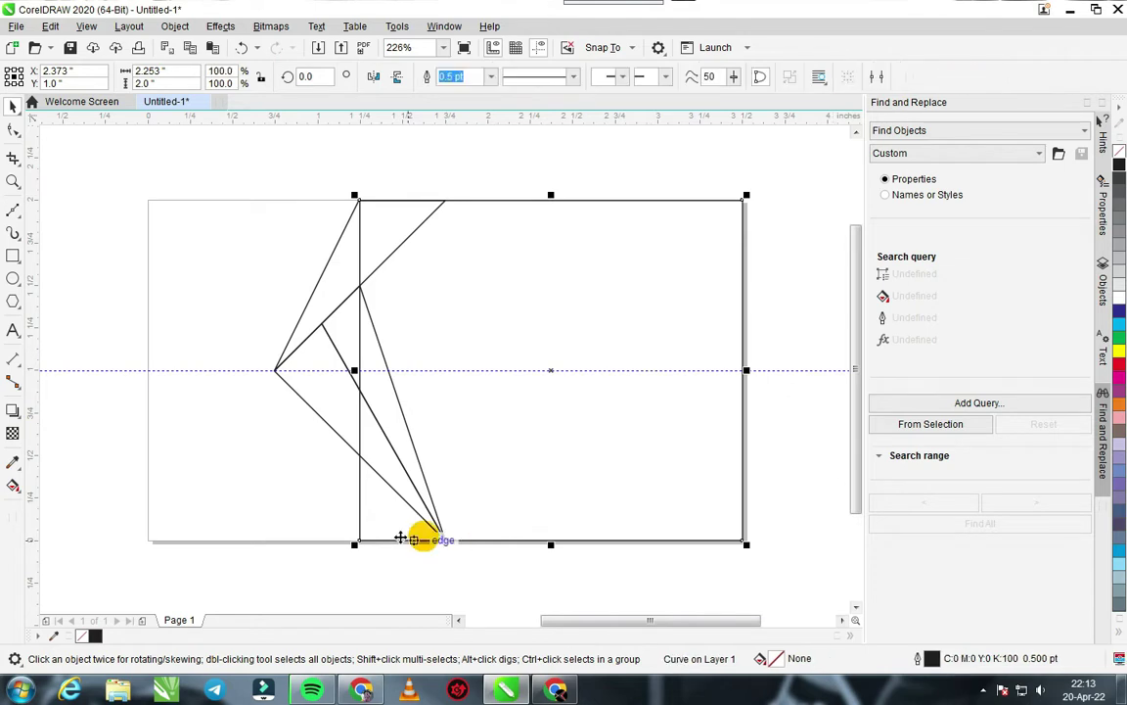
pyautogui.click(302, 511)
pyautogui.click(390, 519)
pyautogui.press('F10')
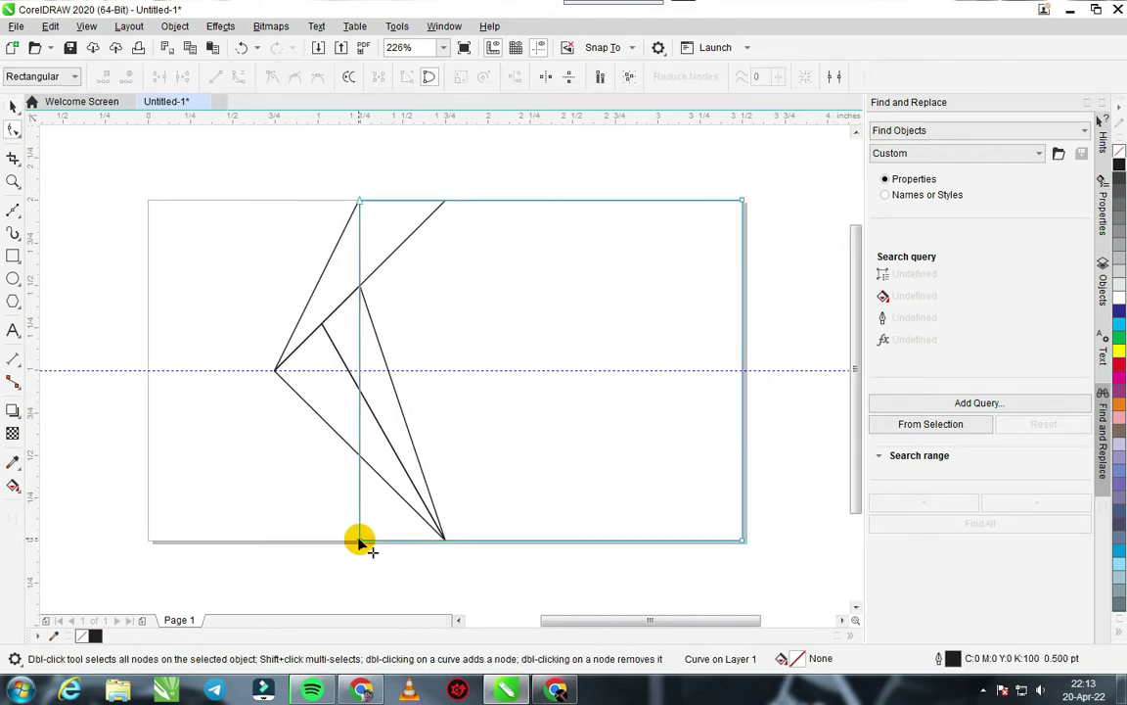
# - Add a node on the shape's left edge at about 1.2 inches high and move its lower-left corner to the triangles' bottom tip
pyautogui.moveTo(360, 538); pyautogui.dragTo(443, 539)
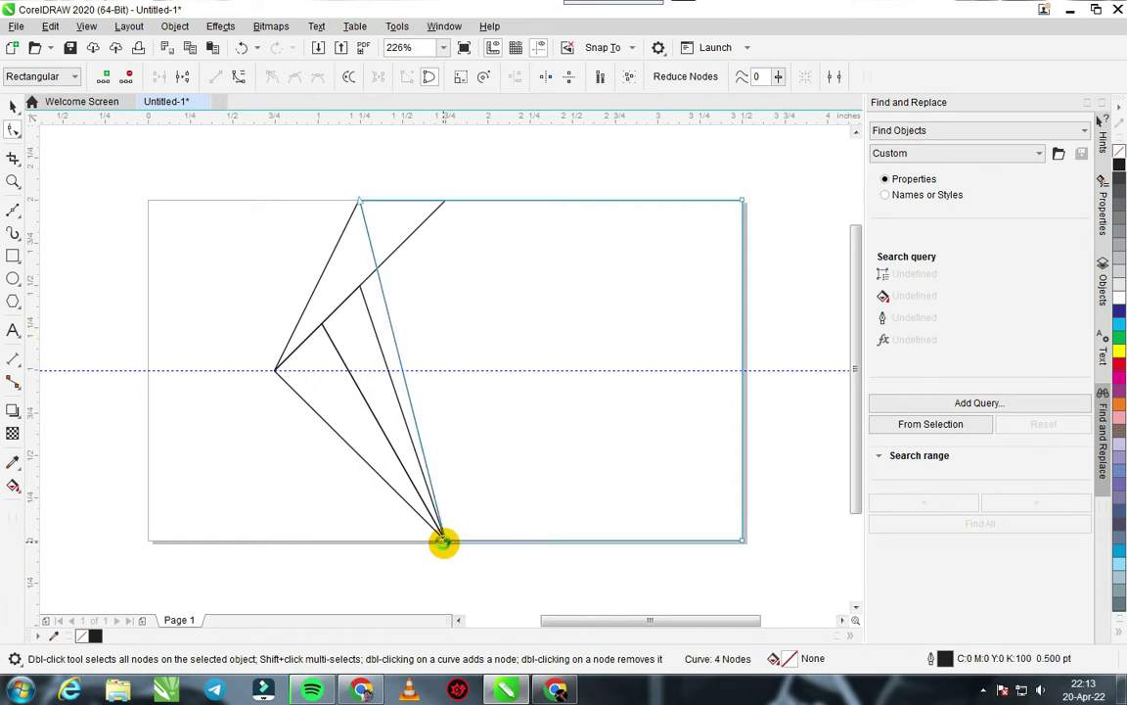
pyautogui.doubleClick(360, 373)
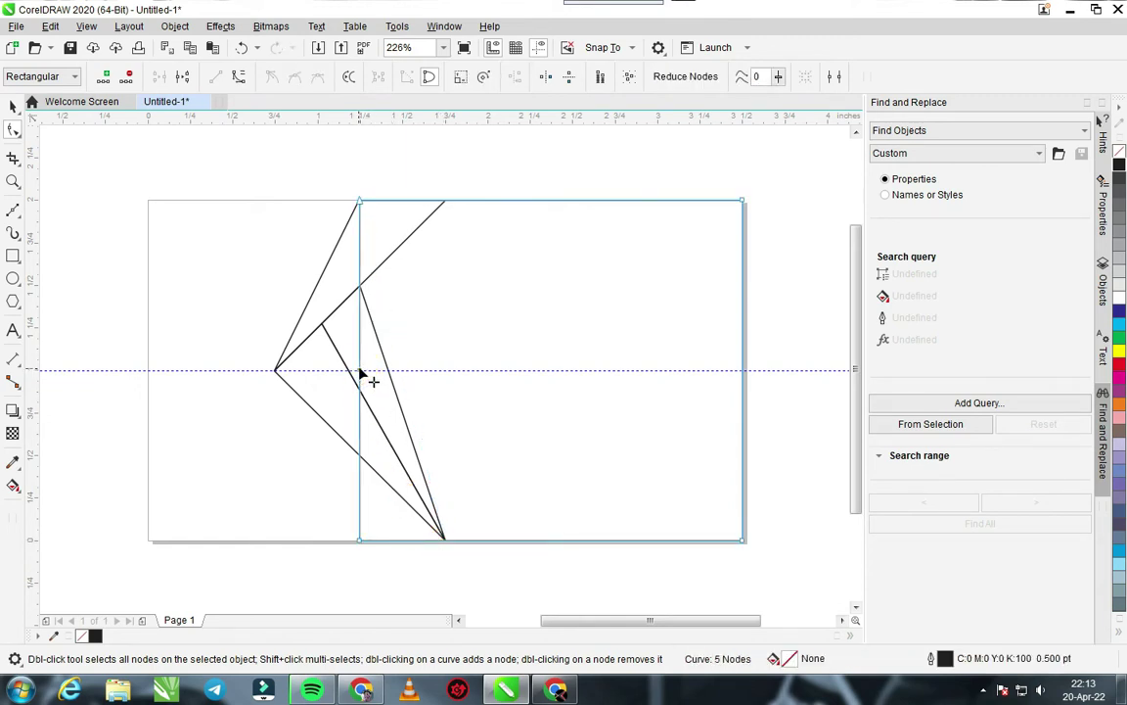
pyautogui.moveTo(360, 373); pyautogui.dragTo(360, 340)
pyautogui.moveTo(360, 541); pyautogui.dragTo(443, 537)
pyautogui.press('space')
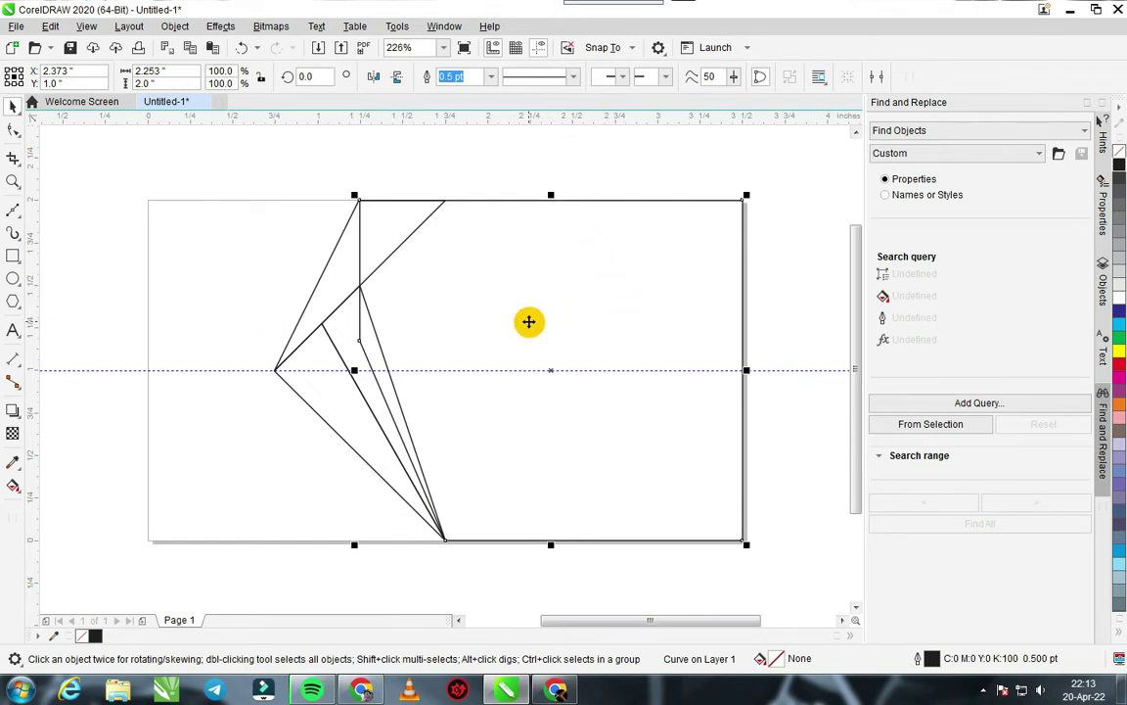
# - Apply a horizontal fountain fill across the shape from its left node to its right edge, with cyan as the end colour
pyautogui.click(13, 484)
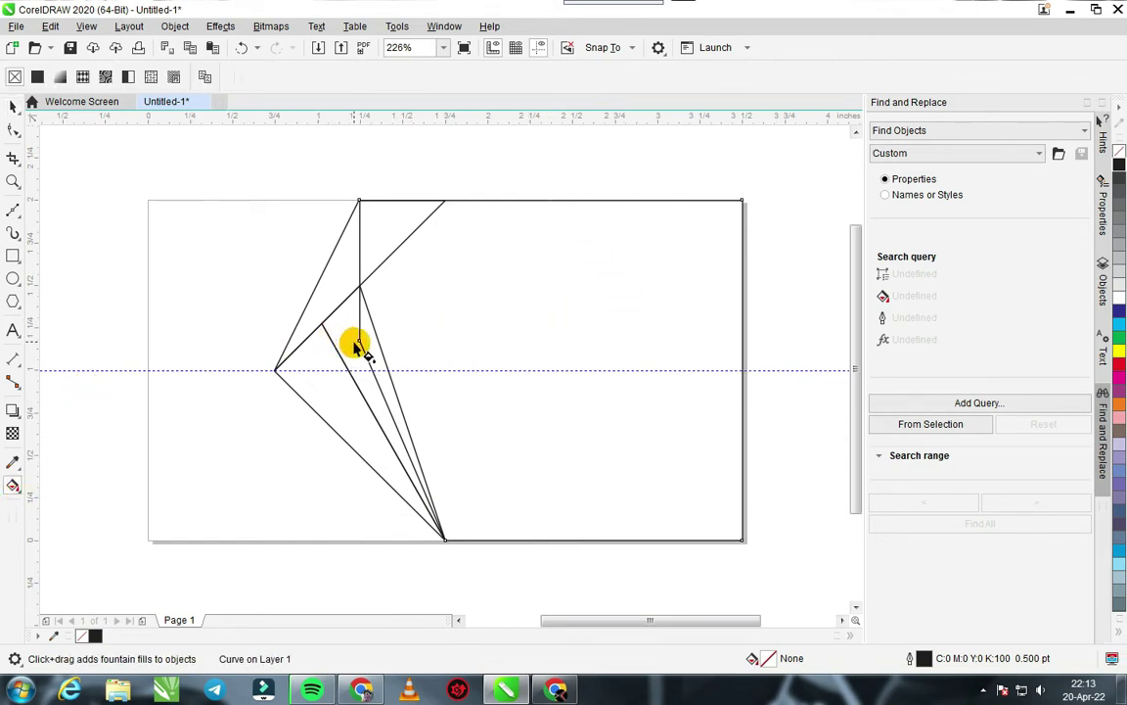
pyautogui.moveTo(359, 341); pyautogui.dragTo(743, 337)
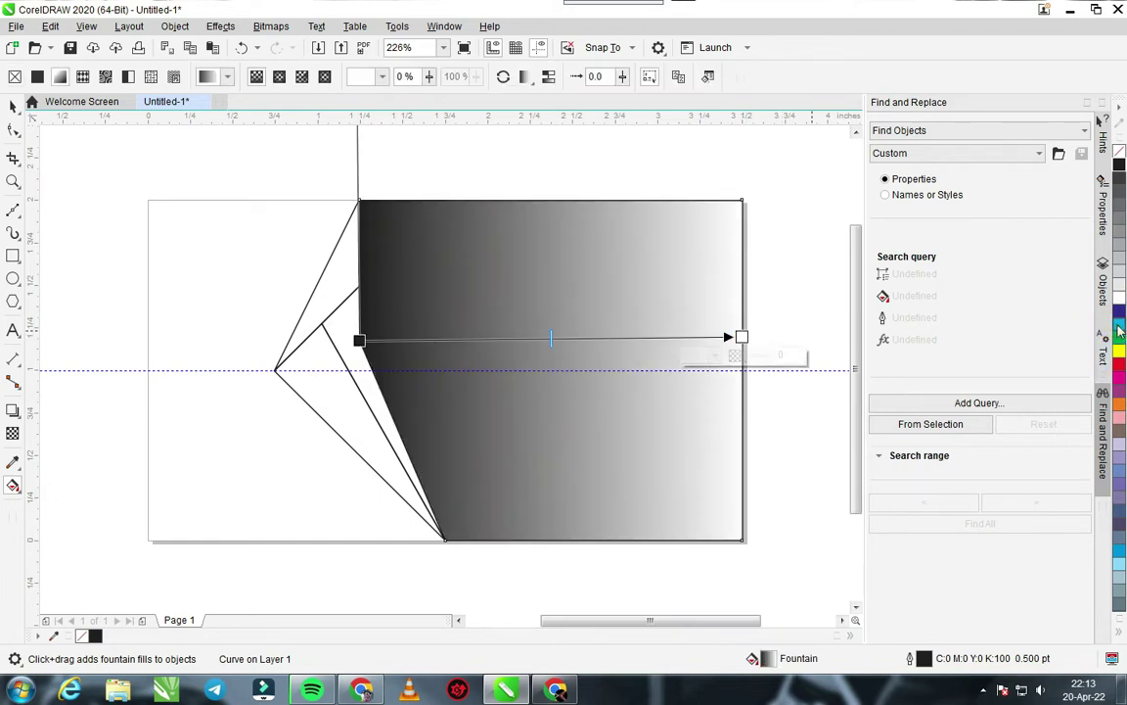
pyautogui.click(1120, 331)
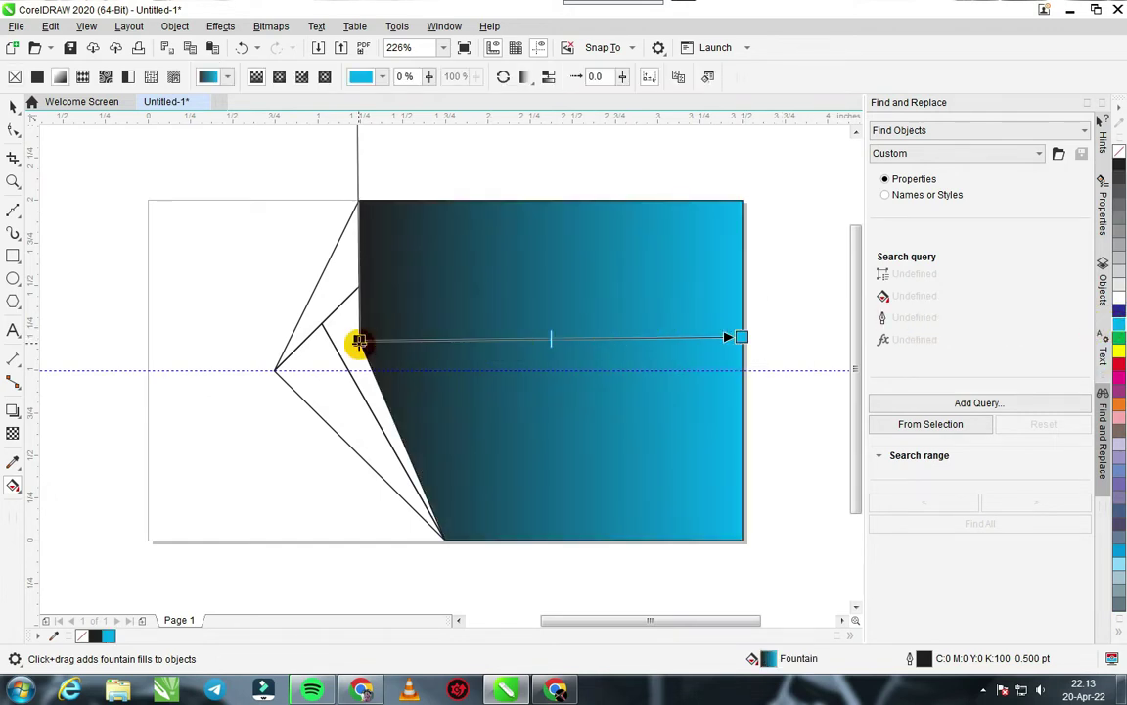
# - Edit the panel's fountain fill and set its end colour to a deeper blue, about C 87, M 34, Y 10, K 0
pyautogui.doubleClick(766, 659)
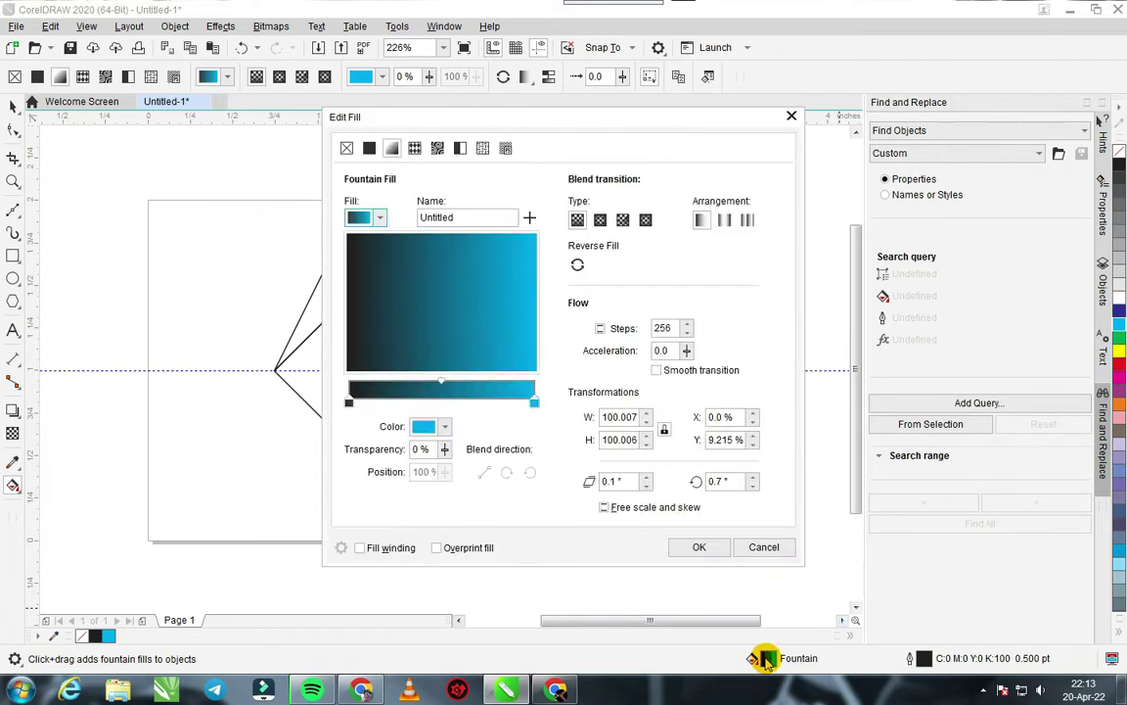
pyautogui.click(533, 402)
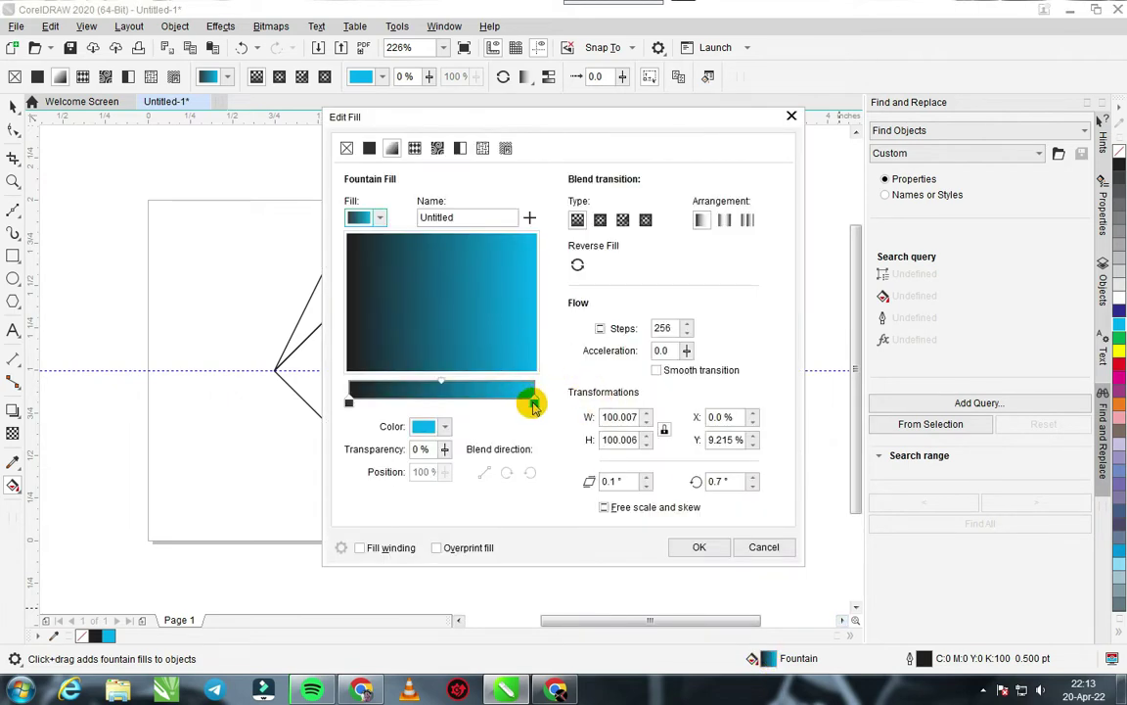
pyautogui.click(442, 427)
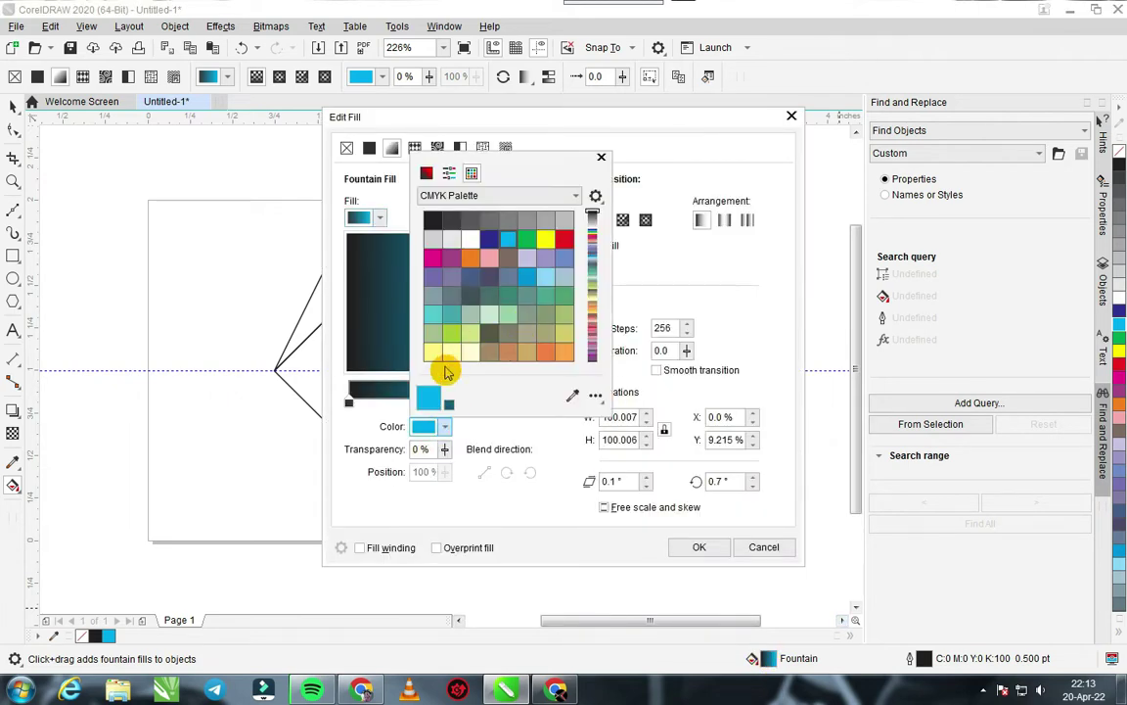
pyautogui.click(426, 172)
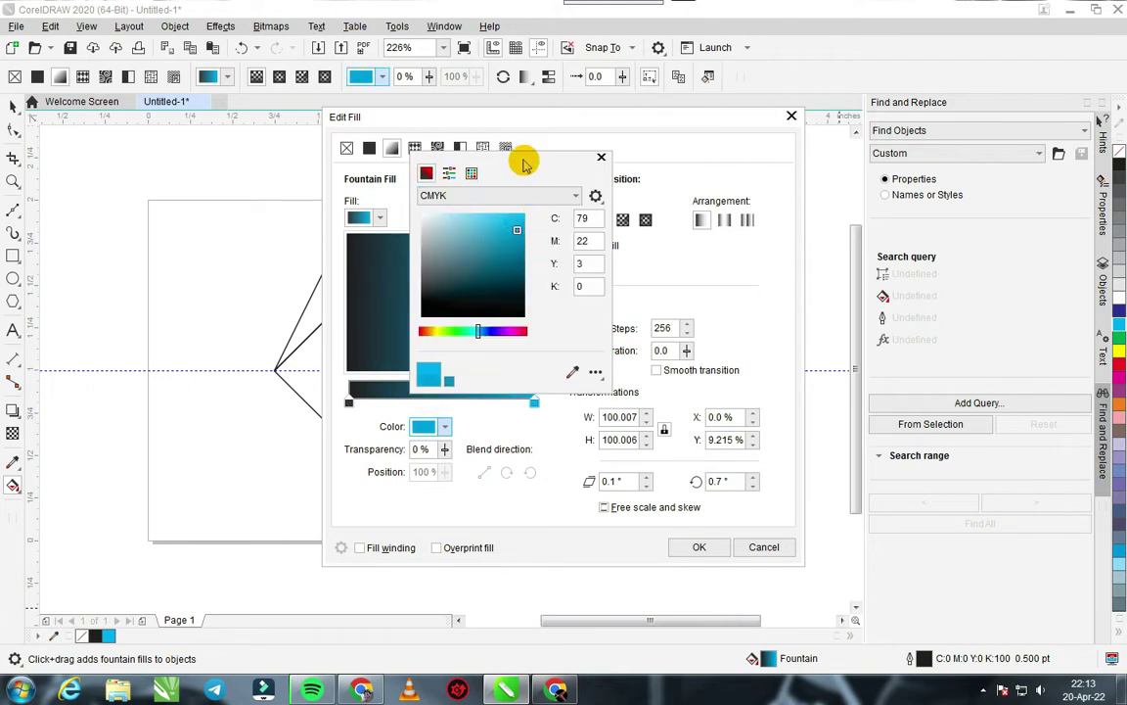
pyautogui.moveTo(524, 162)
pyautogui.mouseDown()
pyautogui.moveTo(709, 198)
pyautogui.moveTo(750, 251)
pyautogui.moveTo(739, 292)
pyautogui.mouseUp()
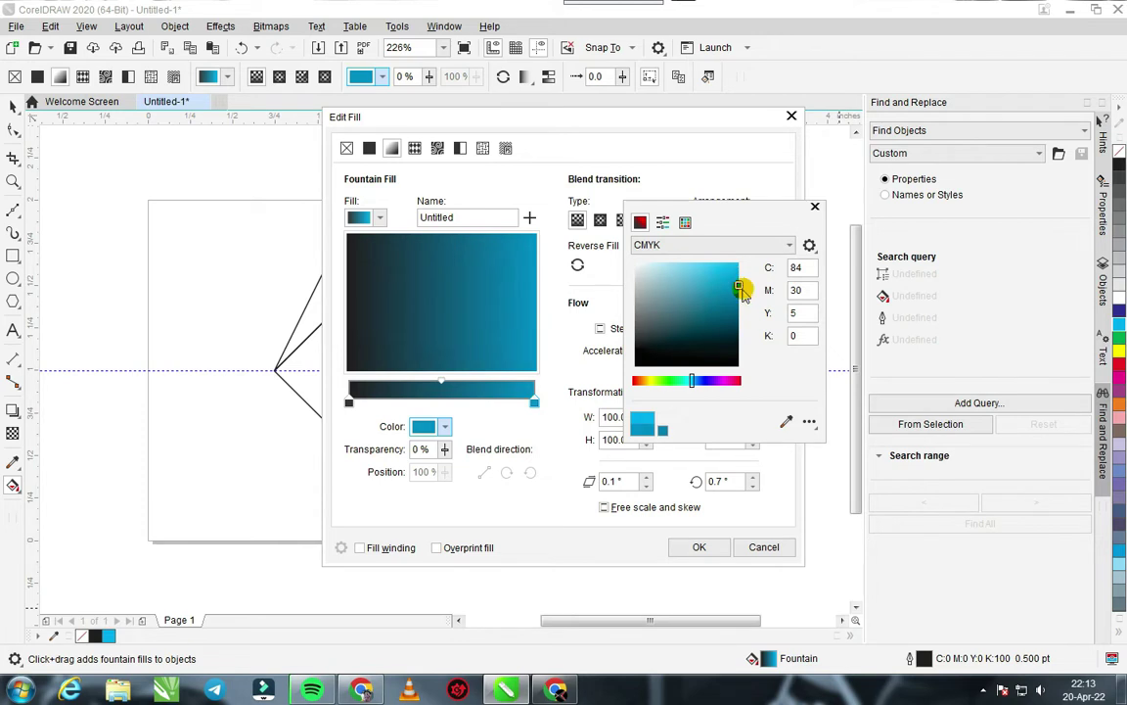
pyautogui.moveTo(741, 301); pyautogui.dragTo(740, 296)
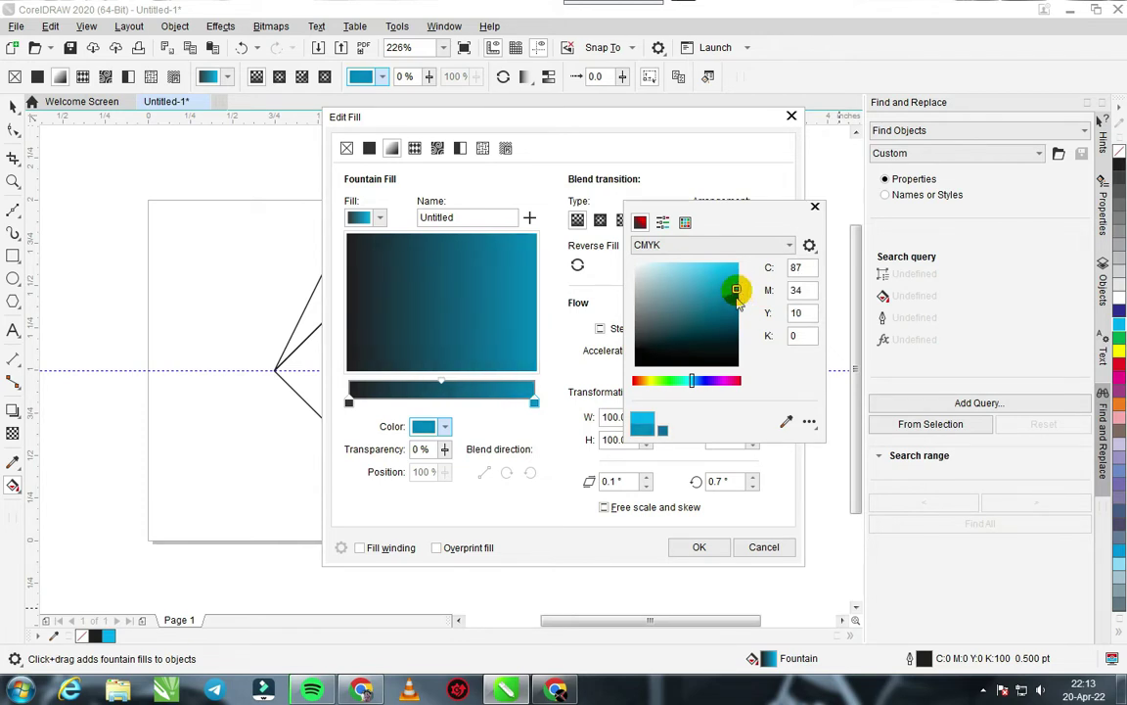
pyautogui.click(695, 547)
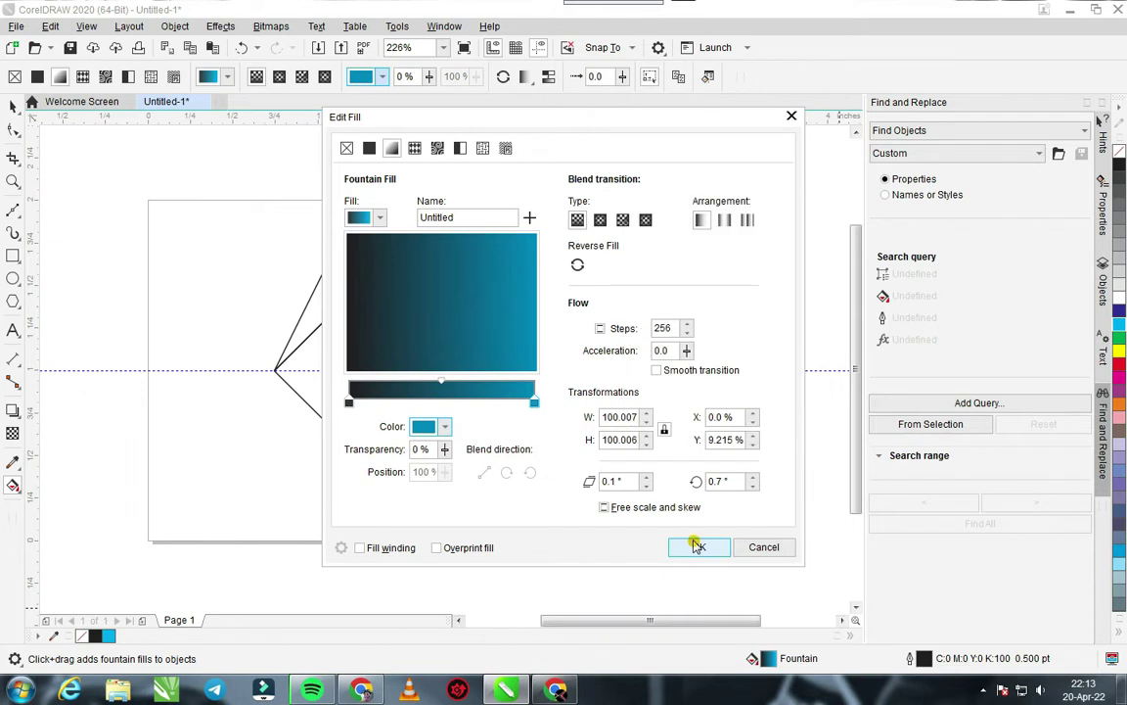
# - Change the start colour of the panel's fountain fill from black to a dark teal and apply the edited fill
pyautogui.click(349, 404)
pyautogui.click(444, 427)
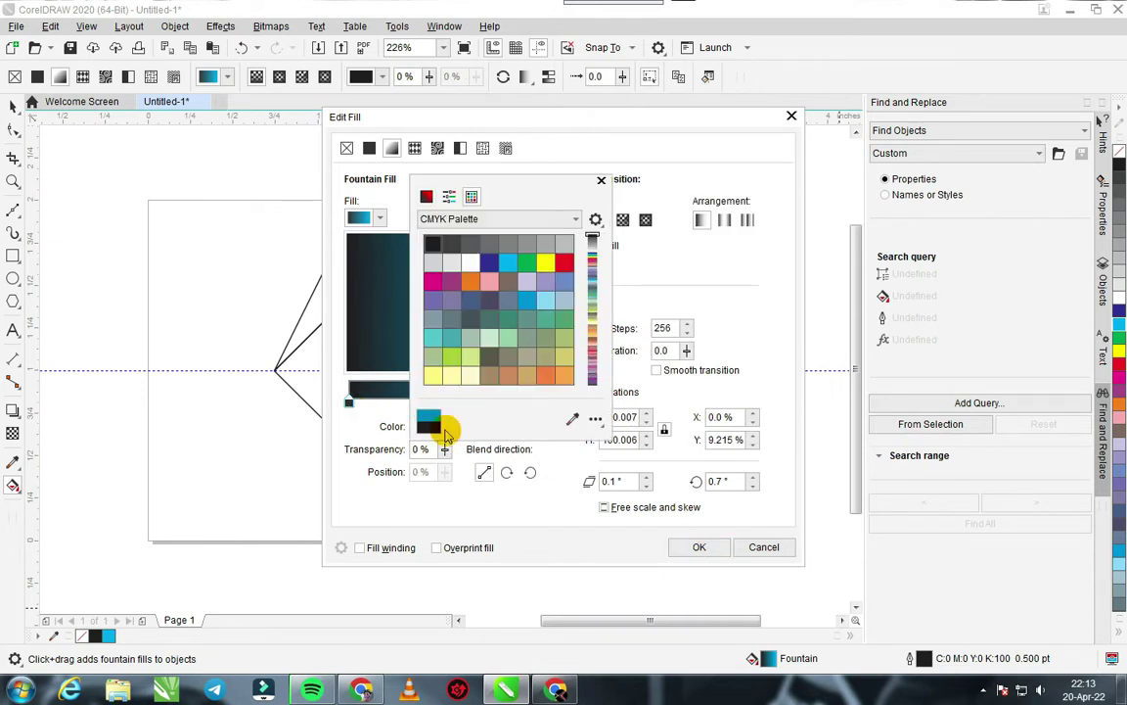
pyautogui.click(426, 196)
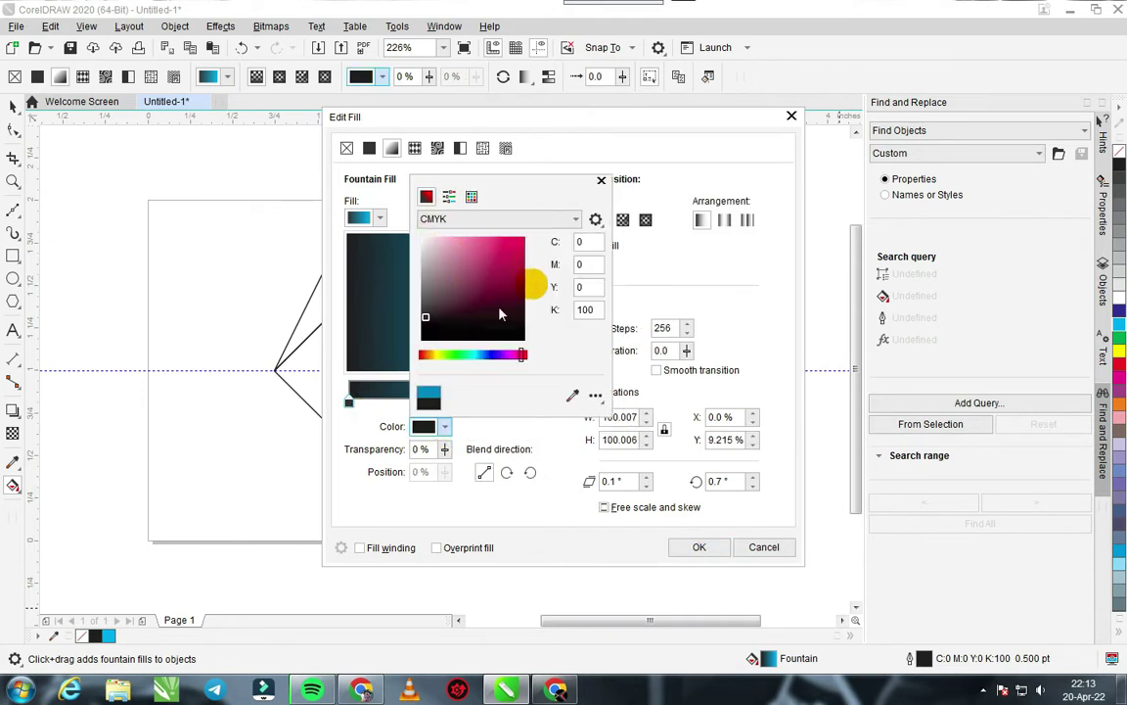
pyautogui.moveTo(428, 354); pyautogui.dragTo(478, 364)
pyautogui.moveTo(464, 284)
pyautogui.mouseDown()
pyautogui.moveTo(469, 259)
pyautogui.moveTo(520, 288)
pyautogui.moveTo(528, 309)
pyautogui.mouseUp()
pyautogui.moveTo(541, 186); pyautogui.dragTo(788, 235)
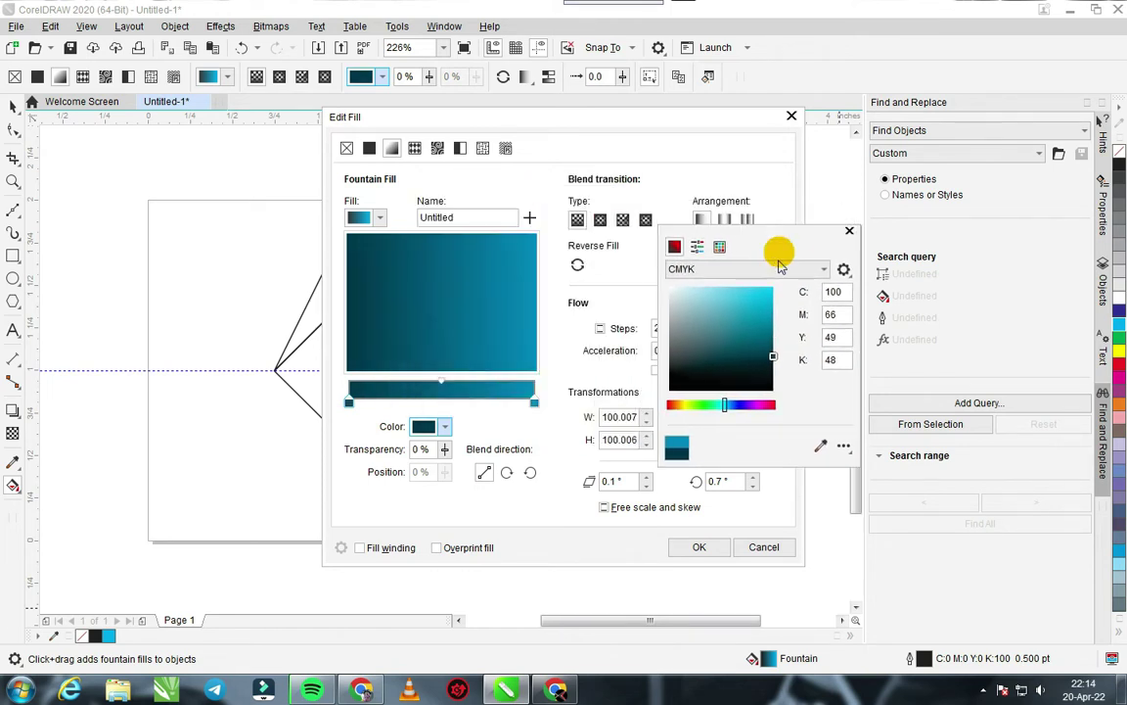
pyautogui.moveTo(773, 362); pyautogui.dragTo(774, 367)
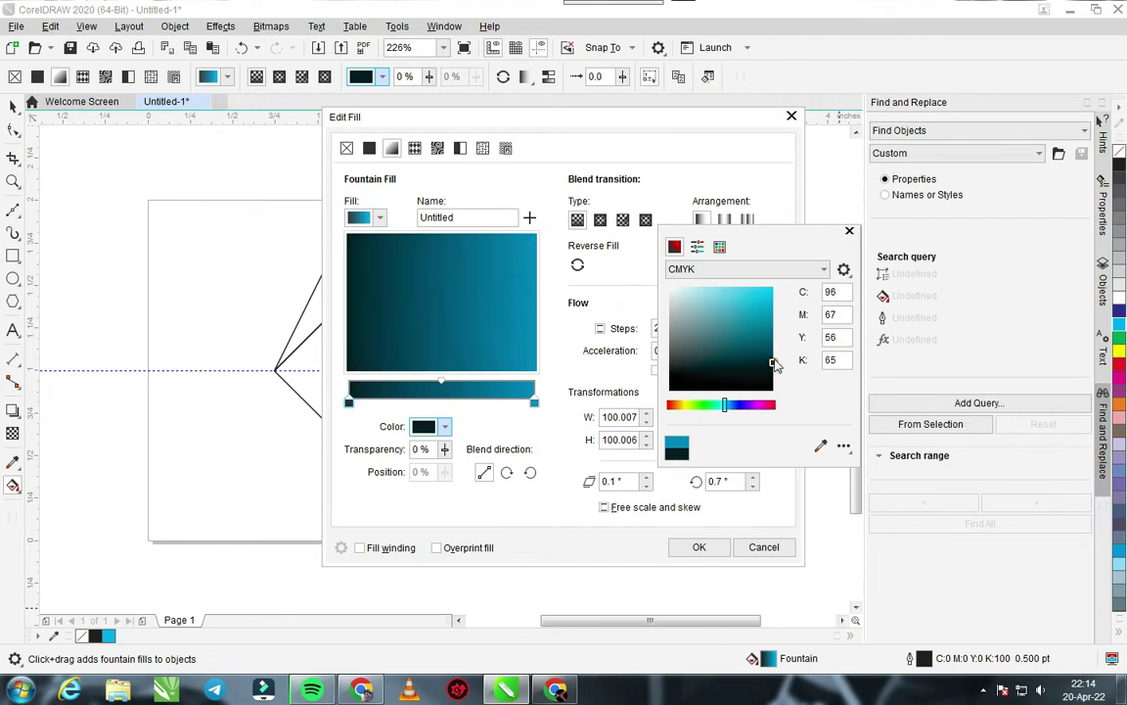
pyautogui.moveTo(775, 362)
pyautogui.mouseDown()
pyautogui.moveTo(773, 350)
pyautogui.moveTo(782, 364)
pyautogui.mouseUp()
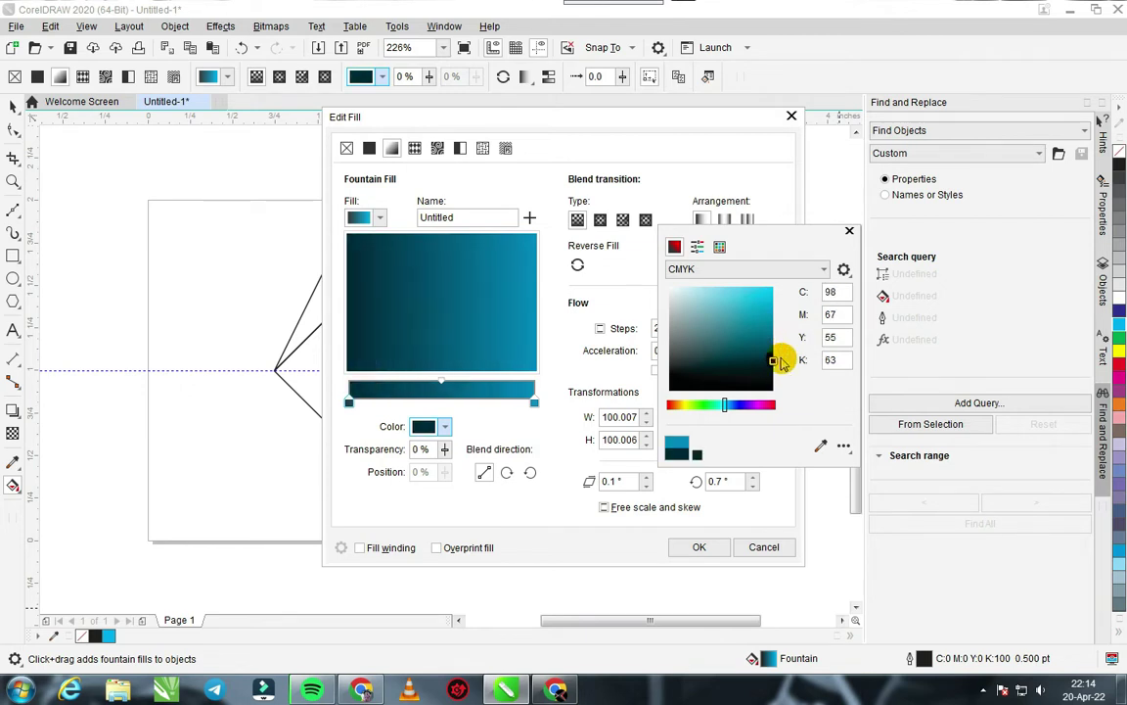
pyautogui.click(762, 514)
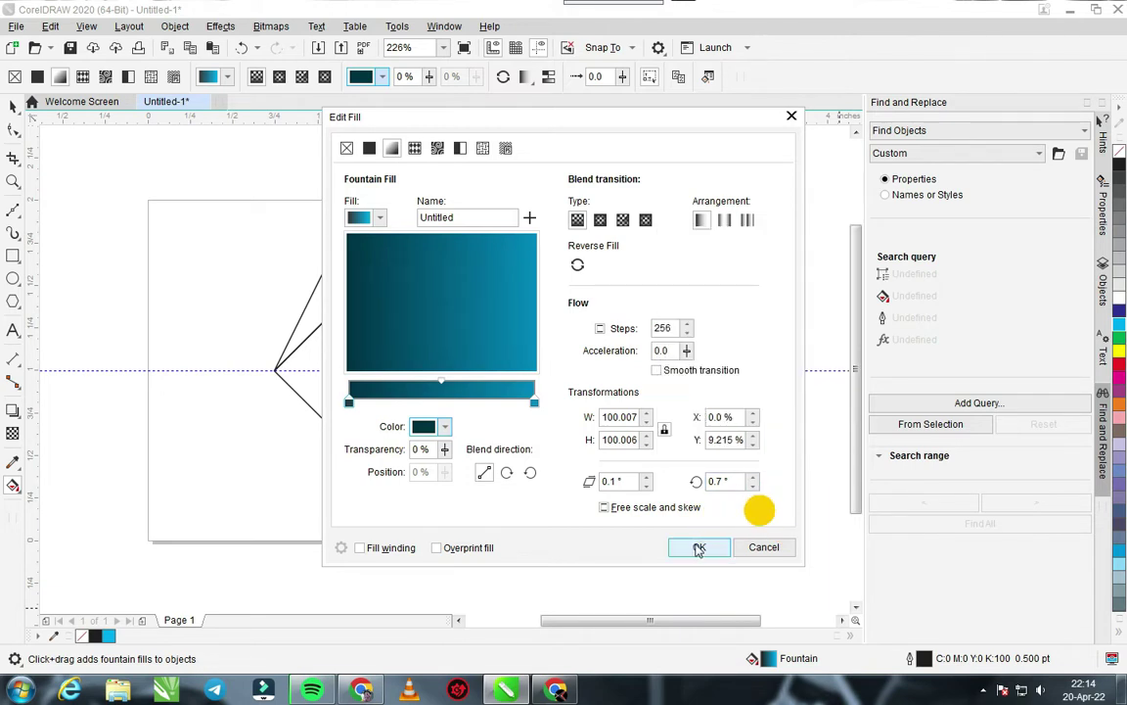
pyautogui.click(700, 547)
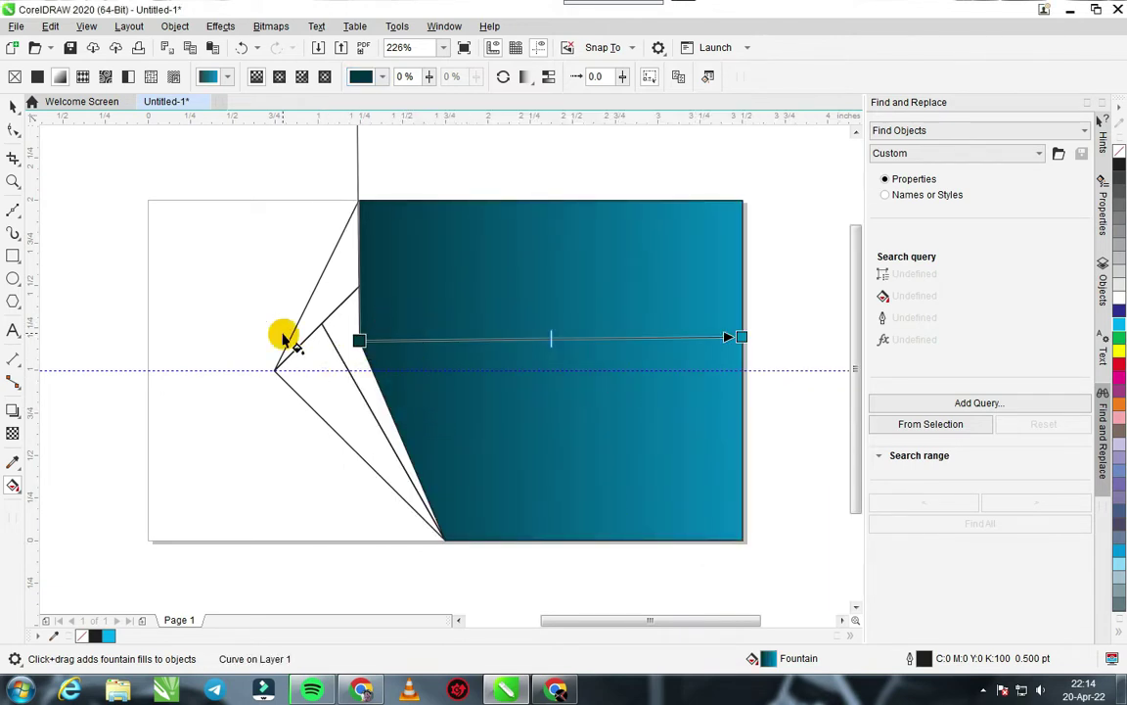
# - Darken the start colour of the panel's gradient further to a near-black teal
pyautogui.click(359, 340)
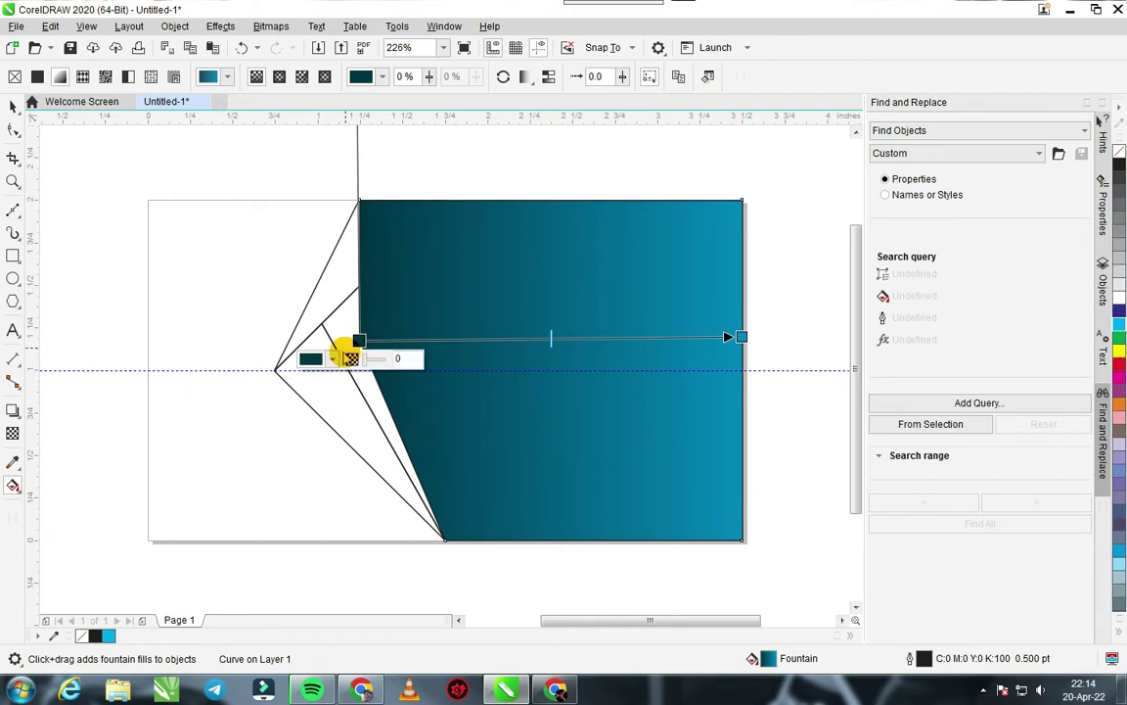
pyautogui.click(333, 358)
pyautogui.moveTo(411, 503); pyautogui.dragTo(365, 441)
pyautogui.click(267, 318)
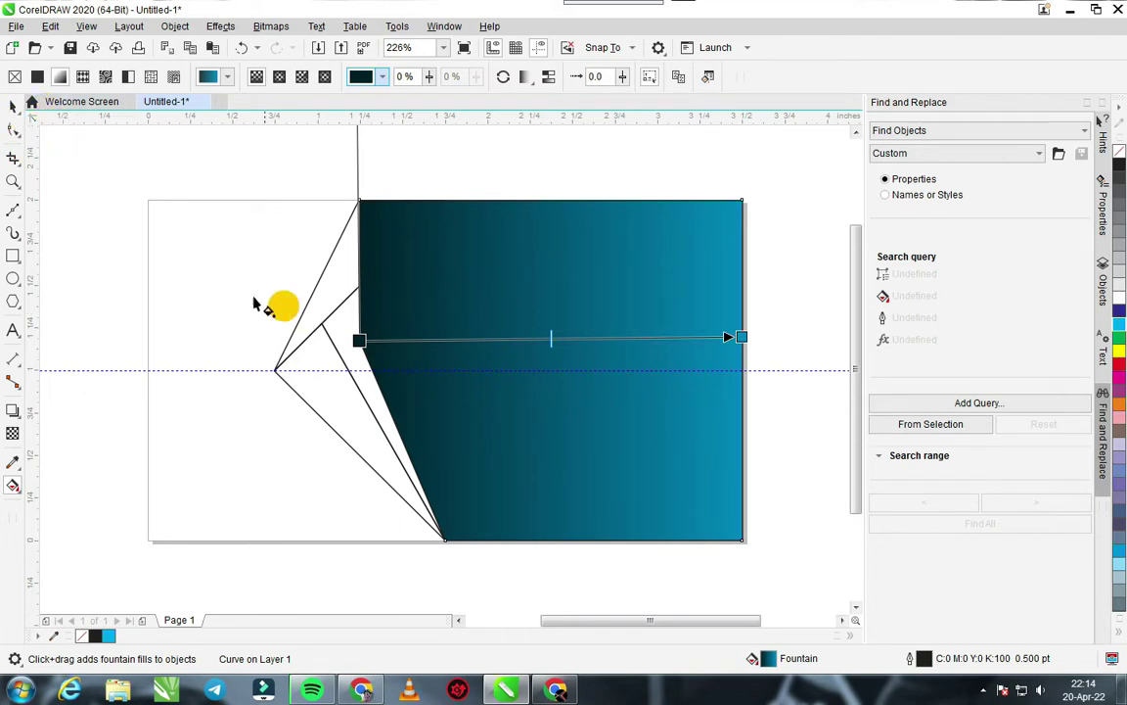
# - Copy the outline pen, outline colour and fill from the gradient panel to the narrow inner triangle
pyautogui.click(13, 106)
pyautogui.click(345, 335)
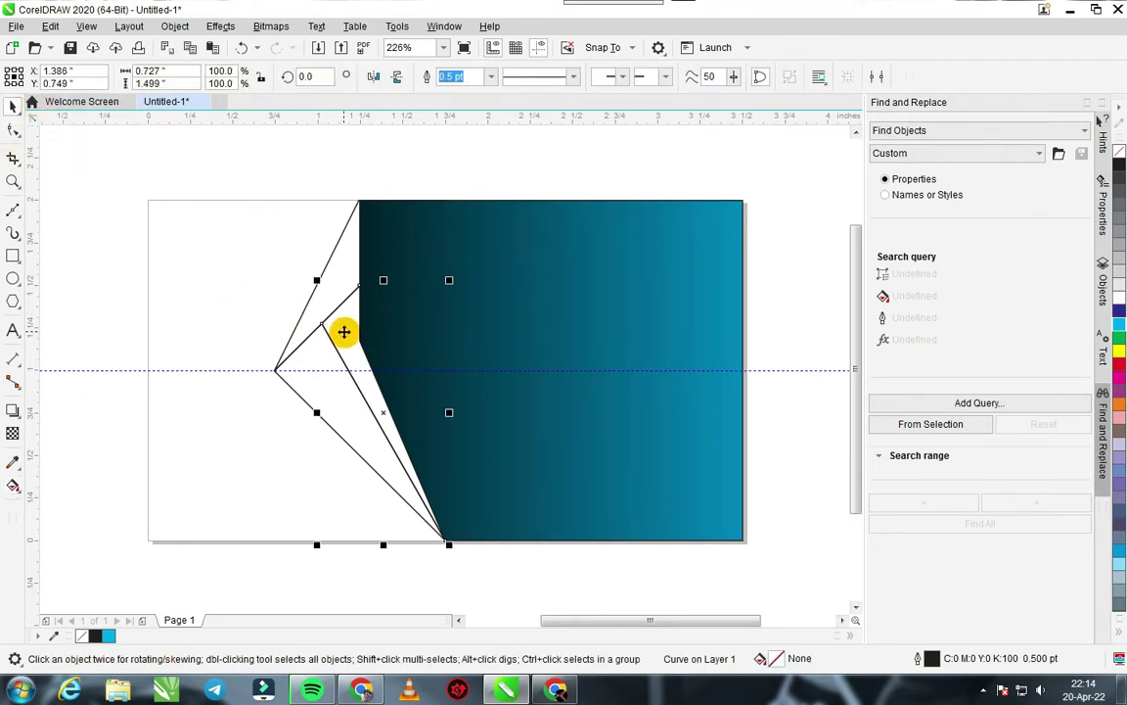
pyautogui.click(49, 27)
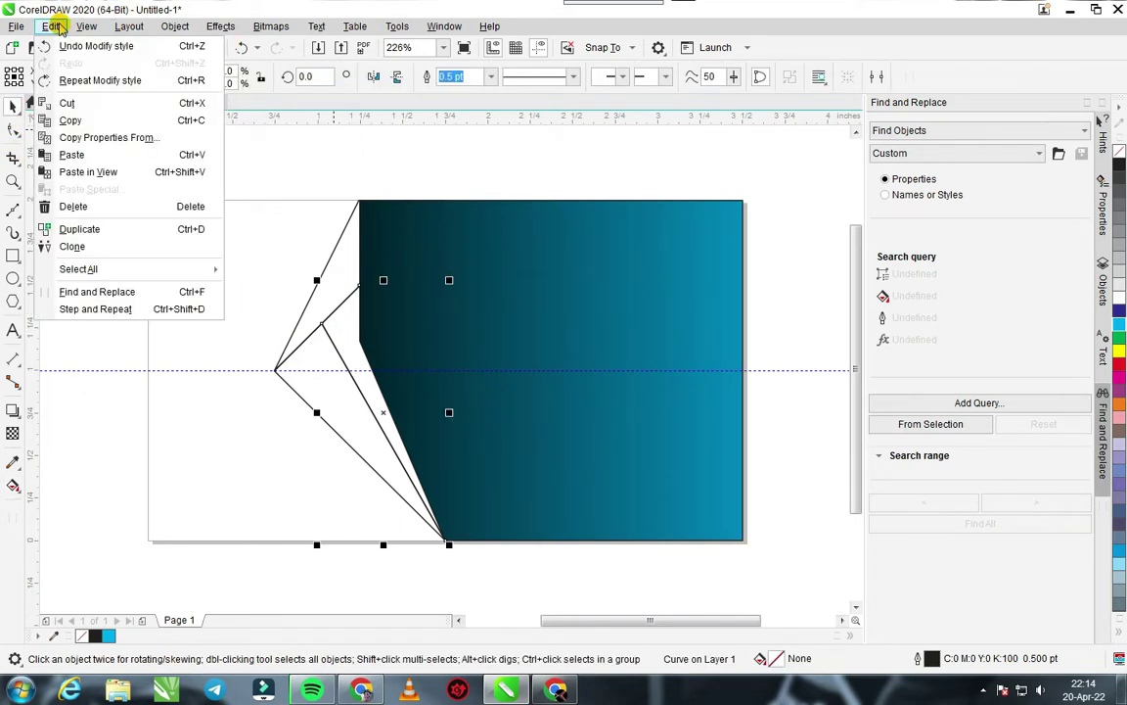
pyautogui.click(88, 137)
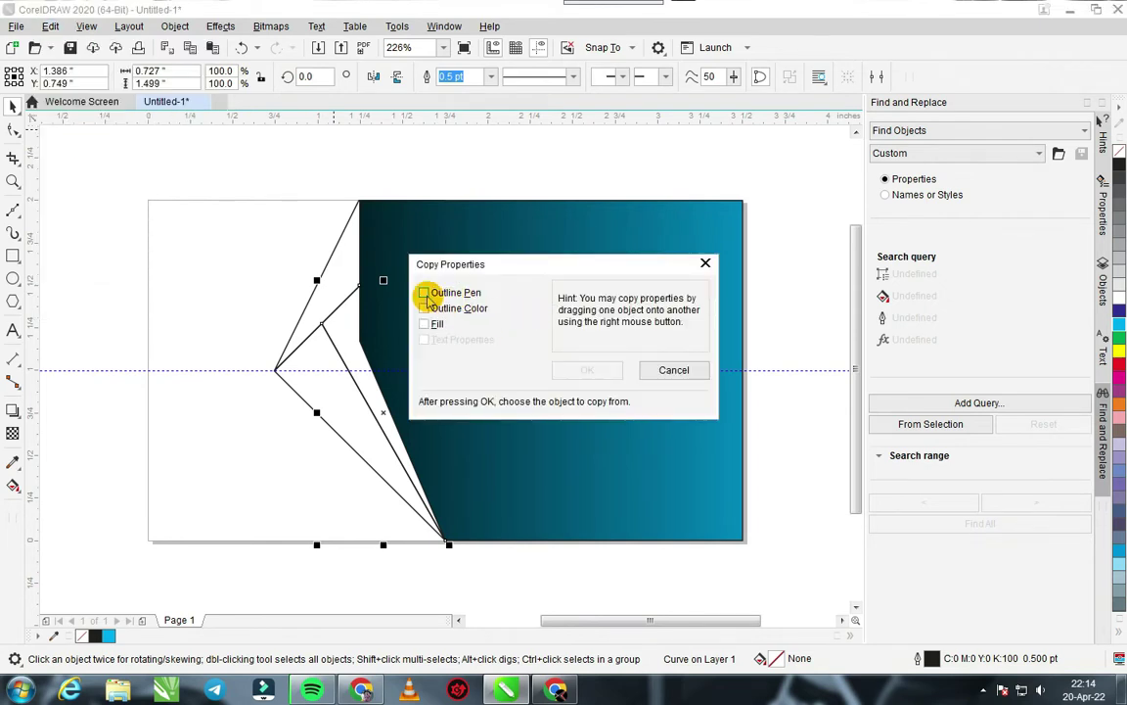
pyautogui.click(424, 292)
pyautogui.click(423, 308)
pyautogui.click(424, 324)
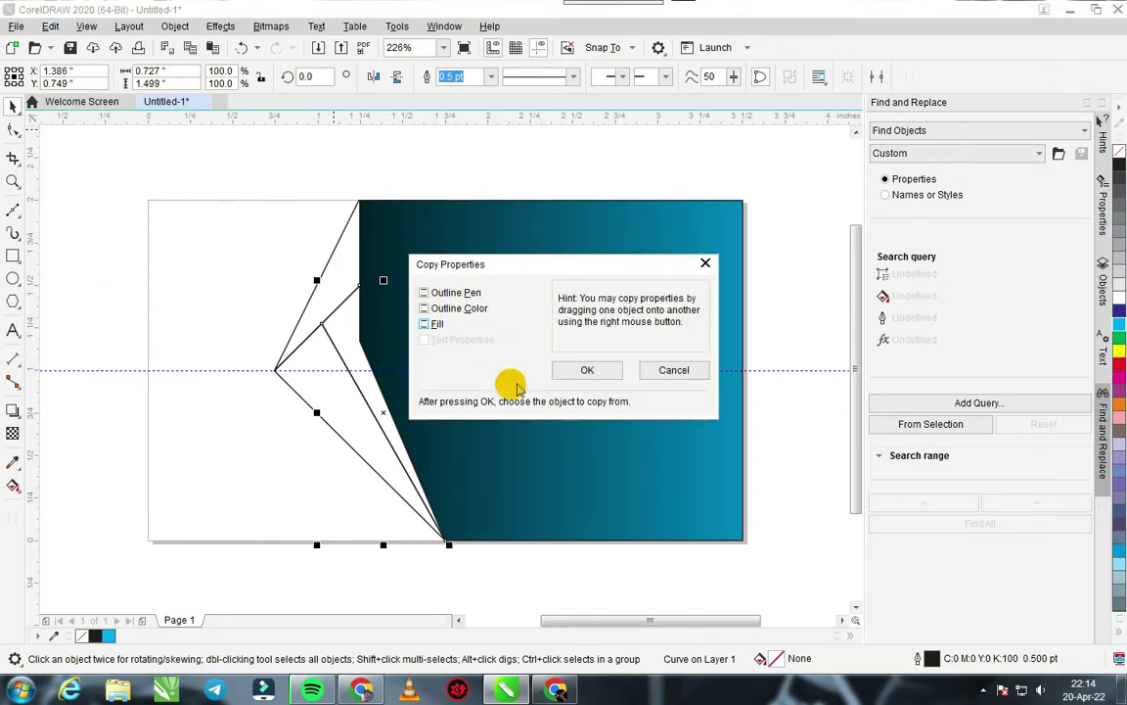
pyautogui.click(587, 372)
pyautogui.click(559, 340)
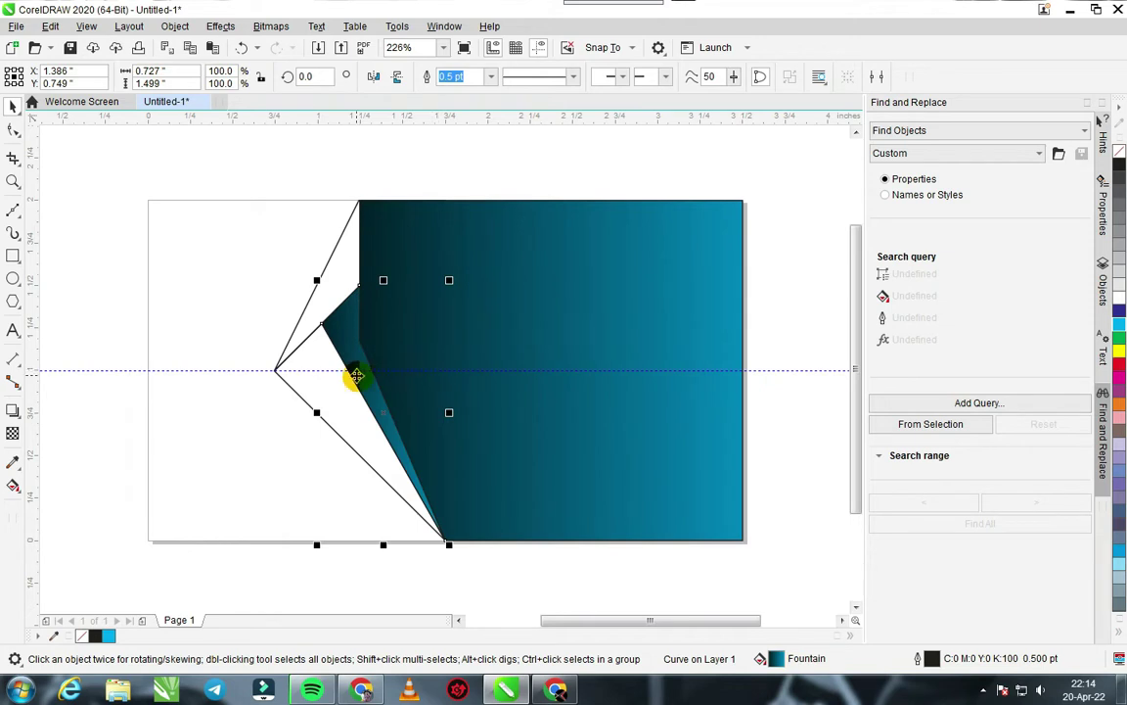
# - Fit the inner triangle's gradient to its corners, dark at the bottom tip and blue at the upper-right corner, and bring the triangle to front
pyautogui.click(13, 485)
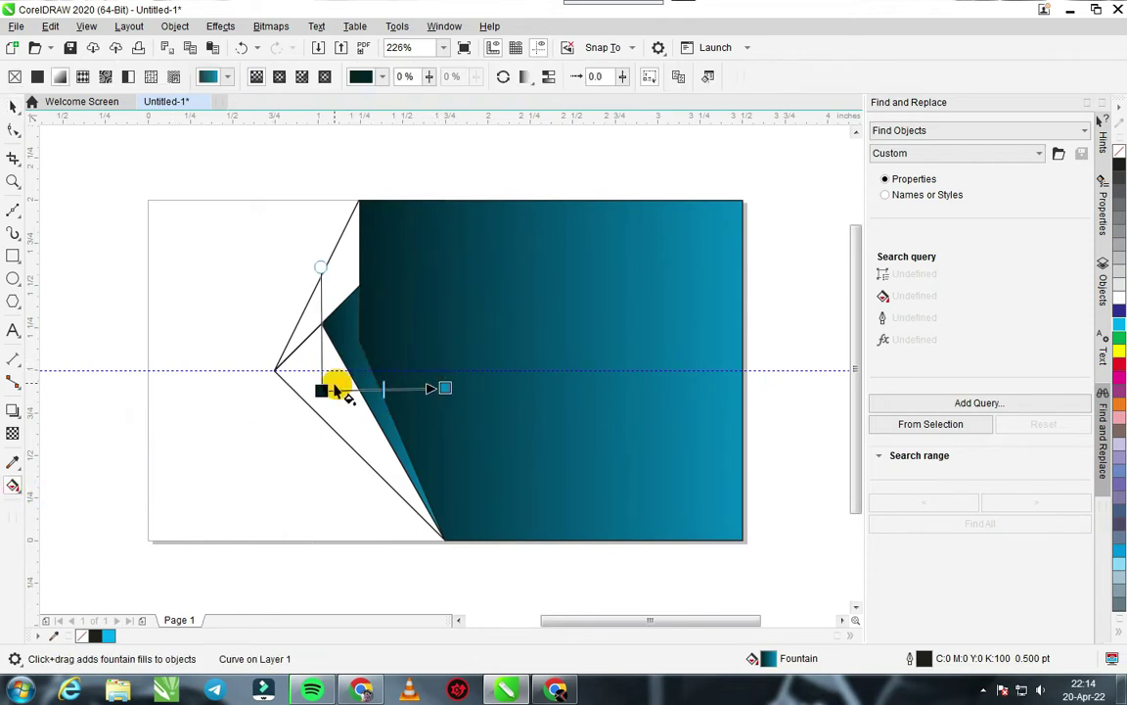
pyautogui.moveTo(321, 390); pyautogui.dragTo(446, 539)
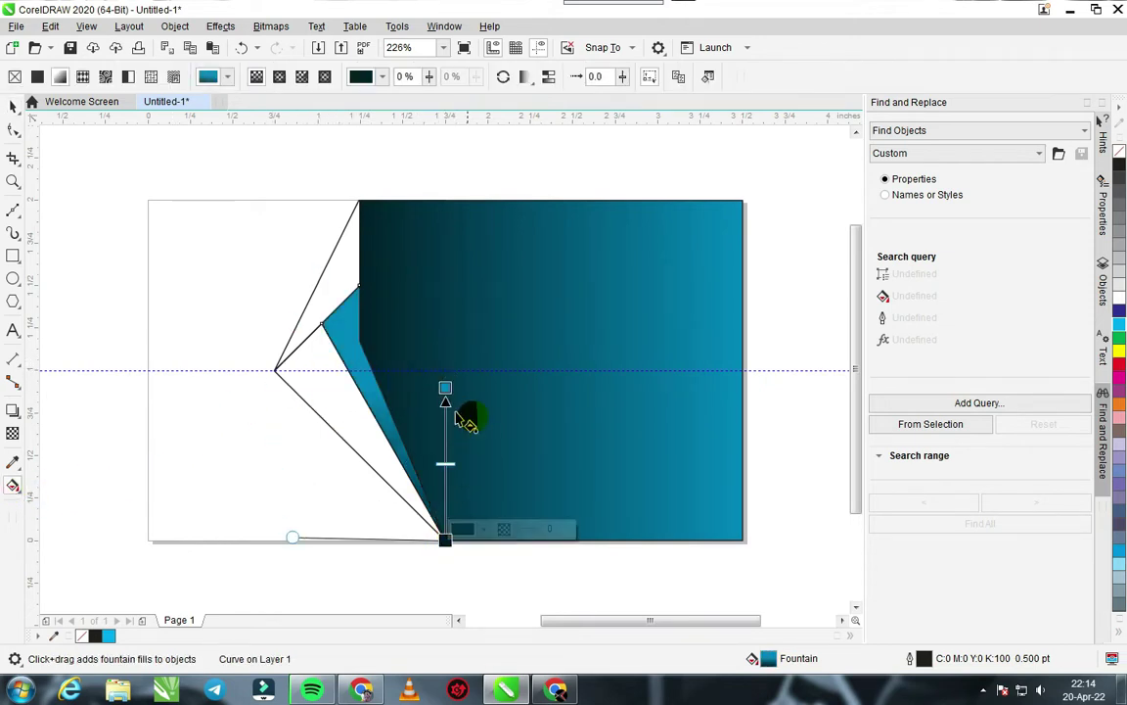
pyautogui.moveTo(292, 539); pyautogui.dragTo(322, 326)
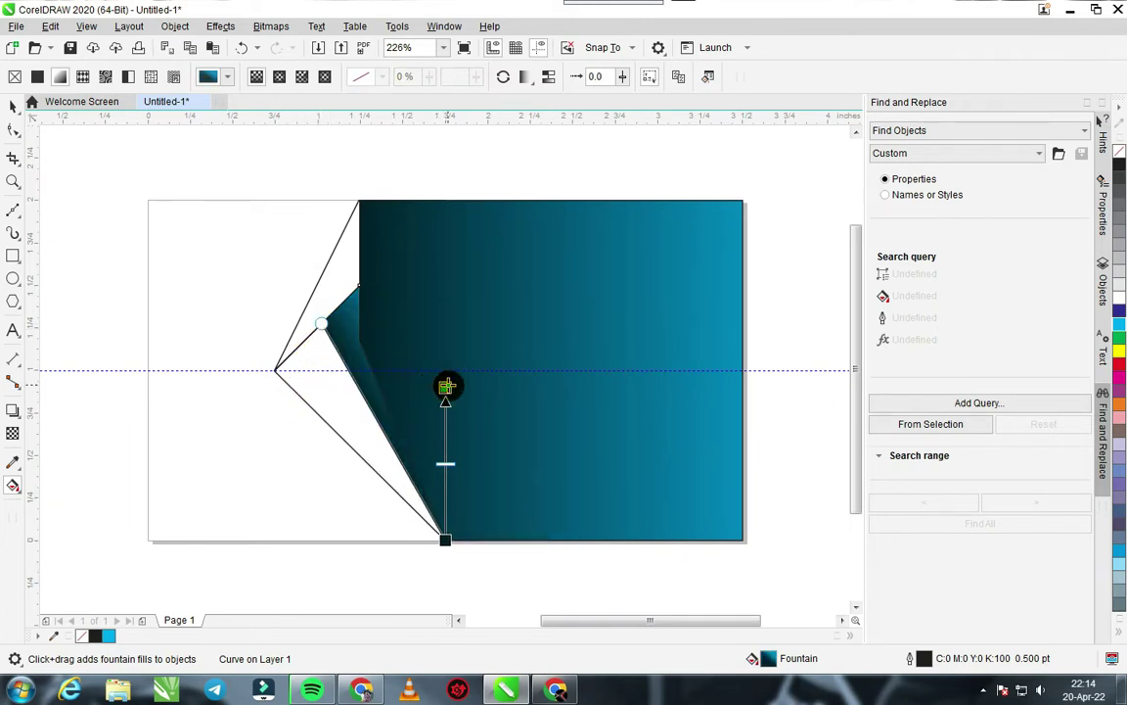
pyautogui.moveTo(446, 386); pyautogui.dragTo(359, 285)
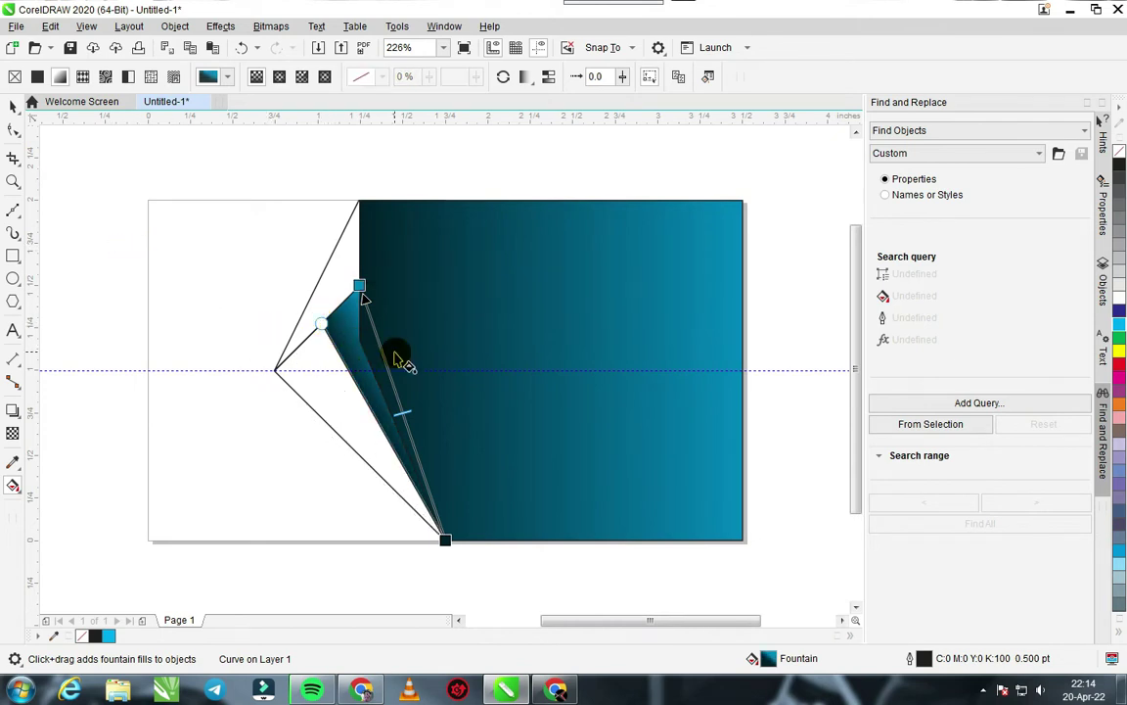
pyautogui.press('space')
pyautogui.hotkey('shift', 'pageup')
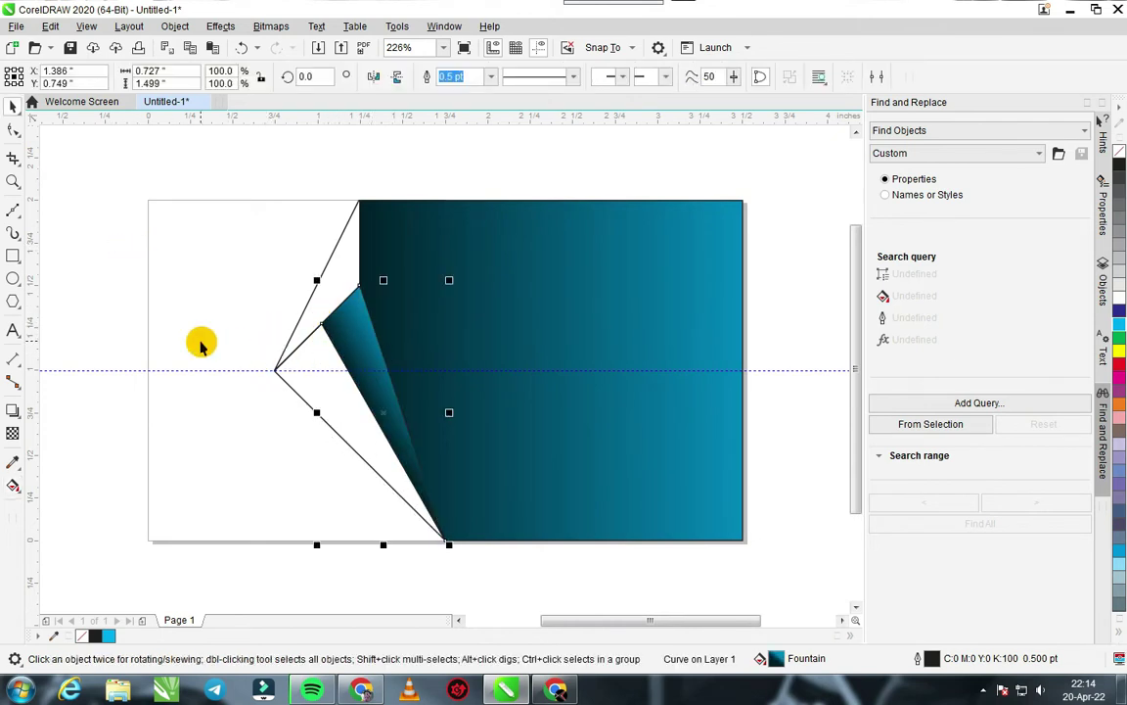
# - Fill the upper triangle with orange, C 0, M 60, Y 100, K 0
pyautogui.click(201, 342)
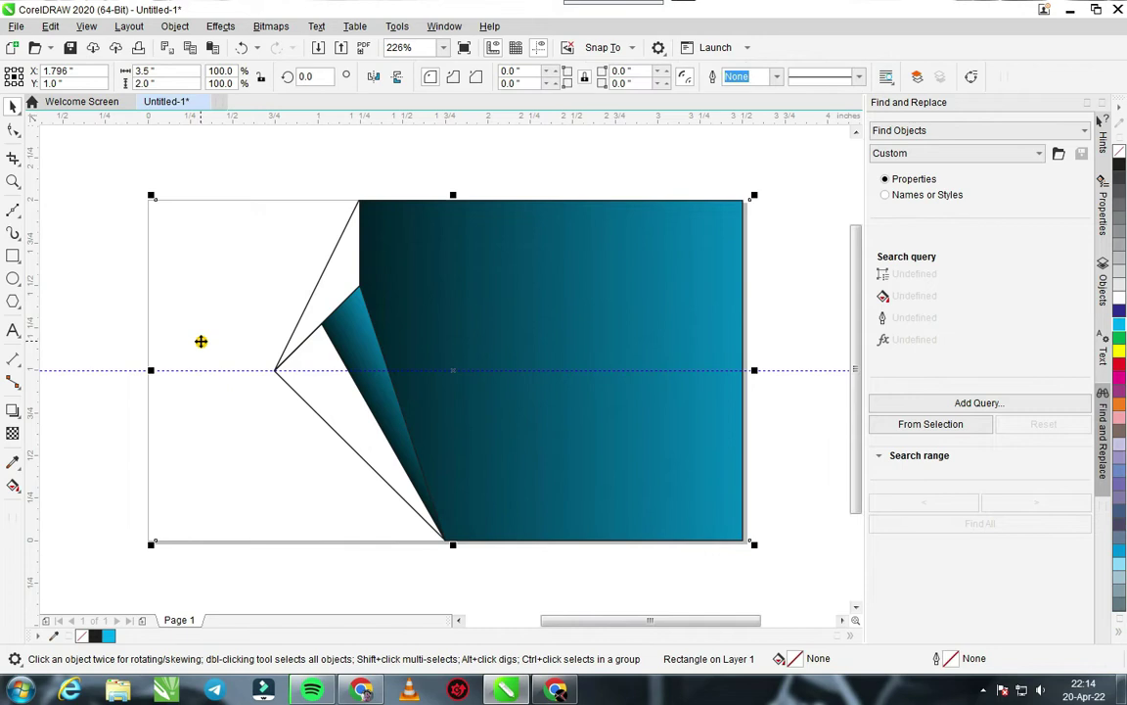
pyautogui.click(345, 398)
pyautogui.click(335, 300)
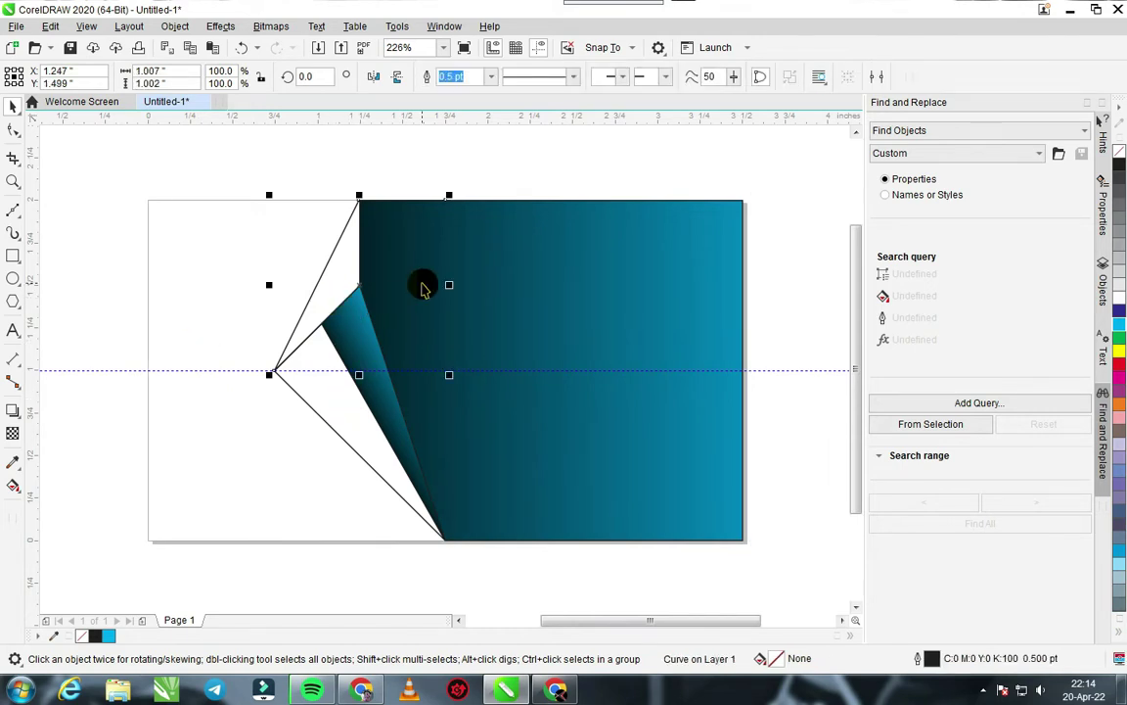
pyautogui.click(1122, 410)
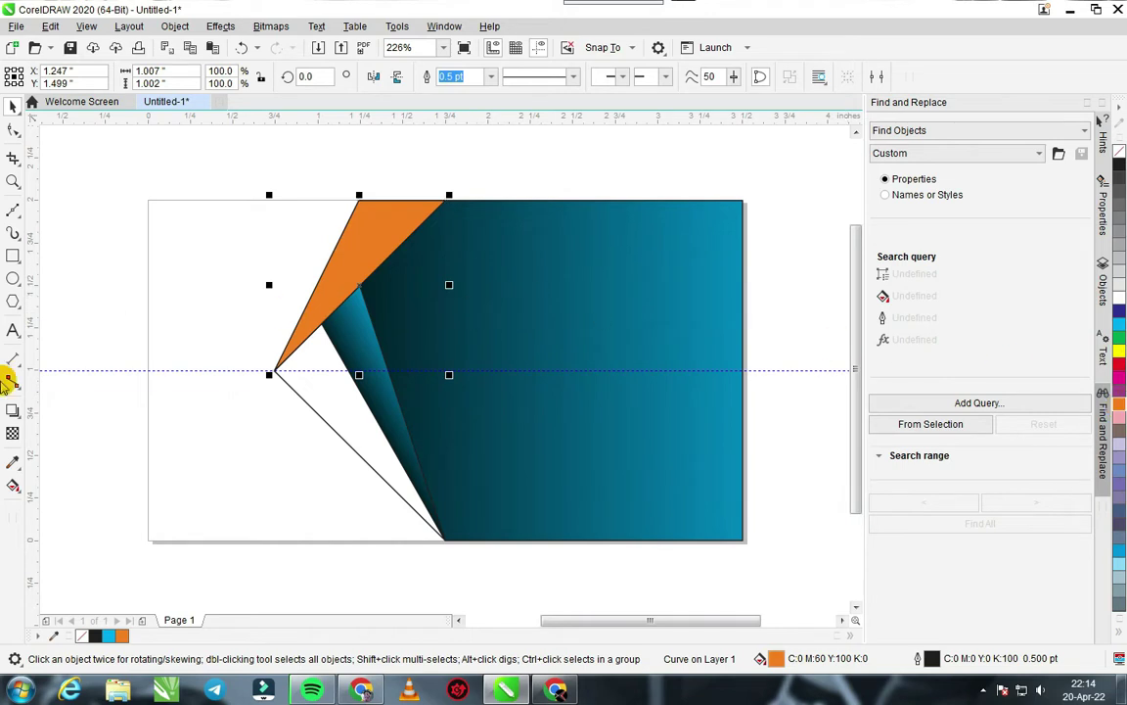
# - Apply an orange-to-red fountain fill from the upper triangle's left tip to its upper-right corner, skewed to its upper-left corner
pyautogui.click(13, 484)
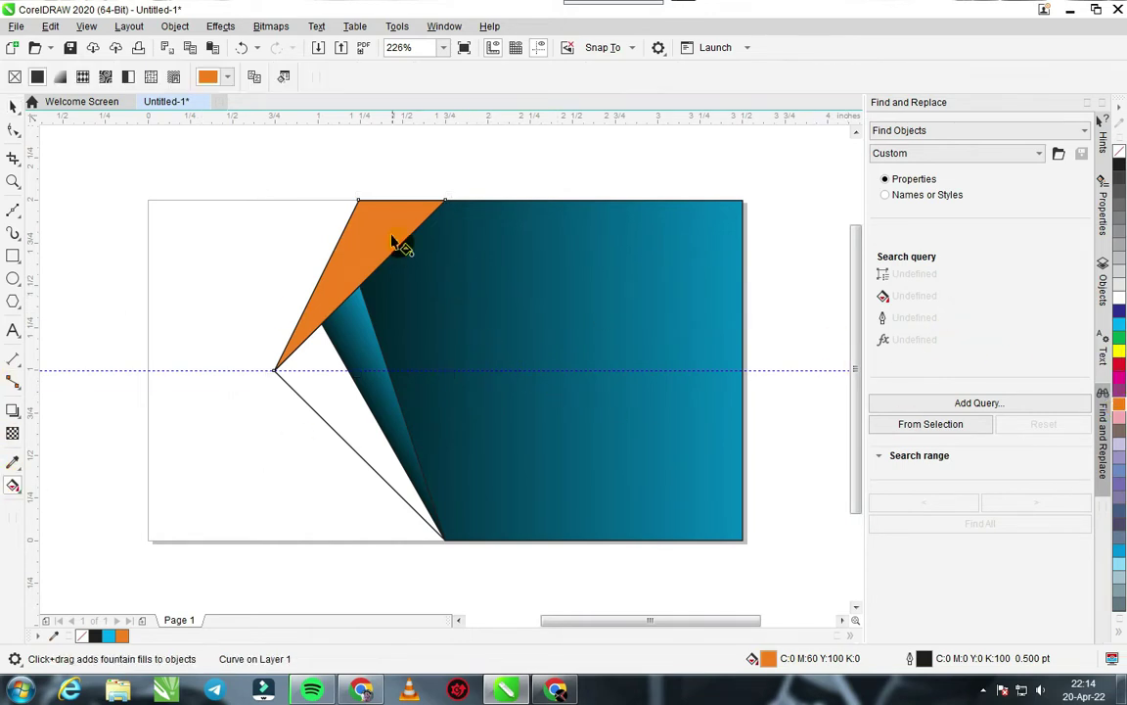
pyautogui.click(265, 373)
pyautogui.moveTo(275, 375); pyautogui.dragTo(445, 196)
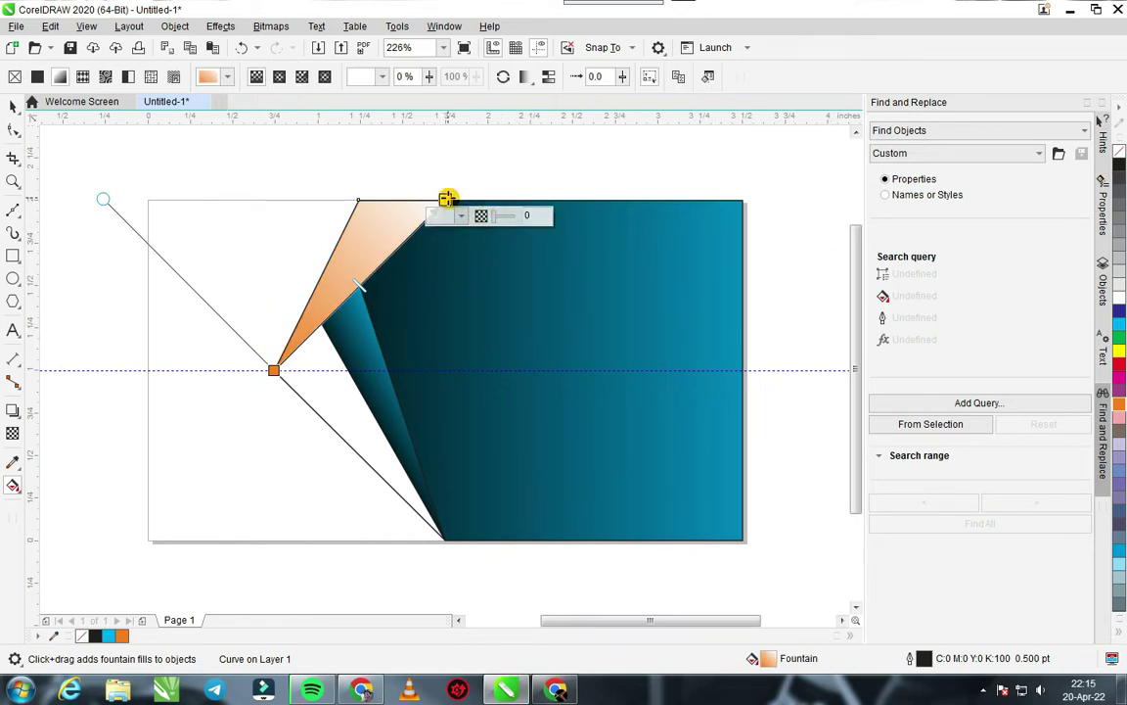
pyautogui.click(1119, 364)
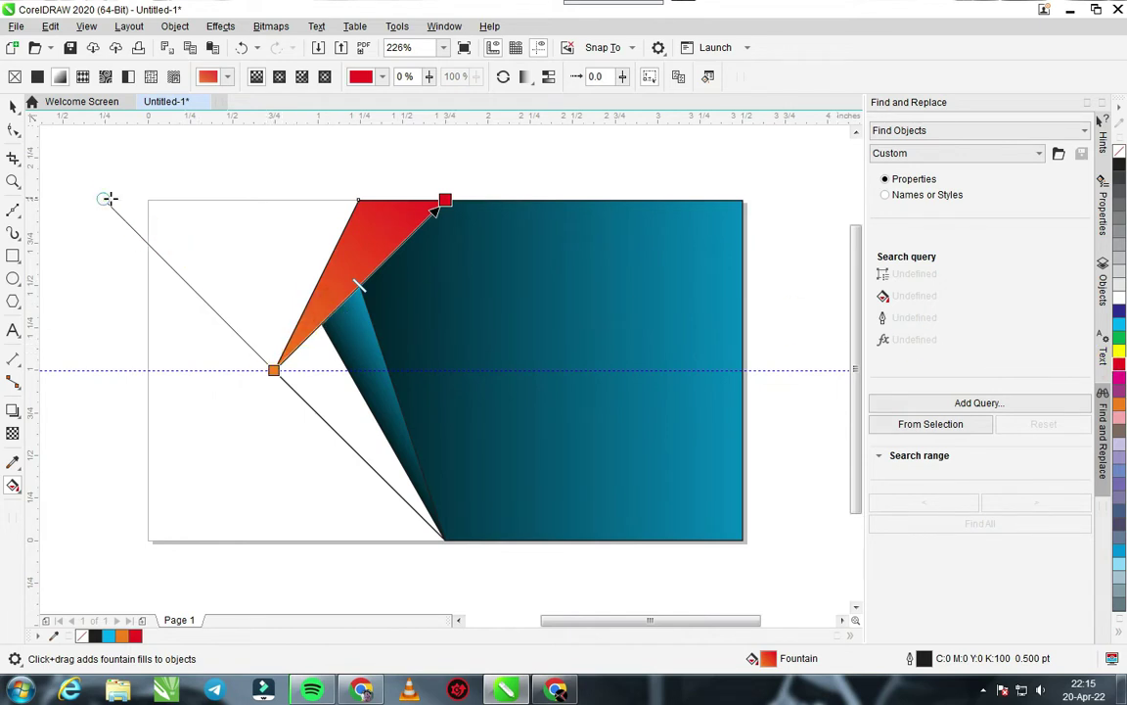
pyautogui.moveTo(108, 198); pyautogui.dragTo(358, 202)
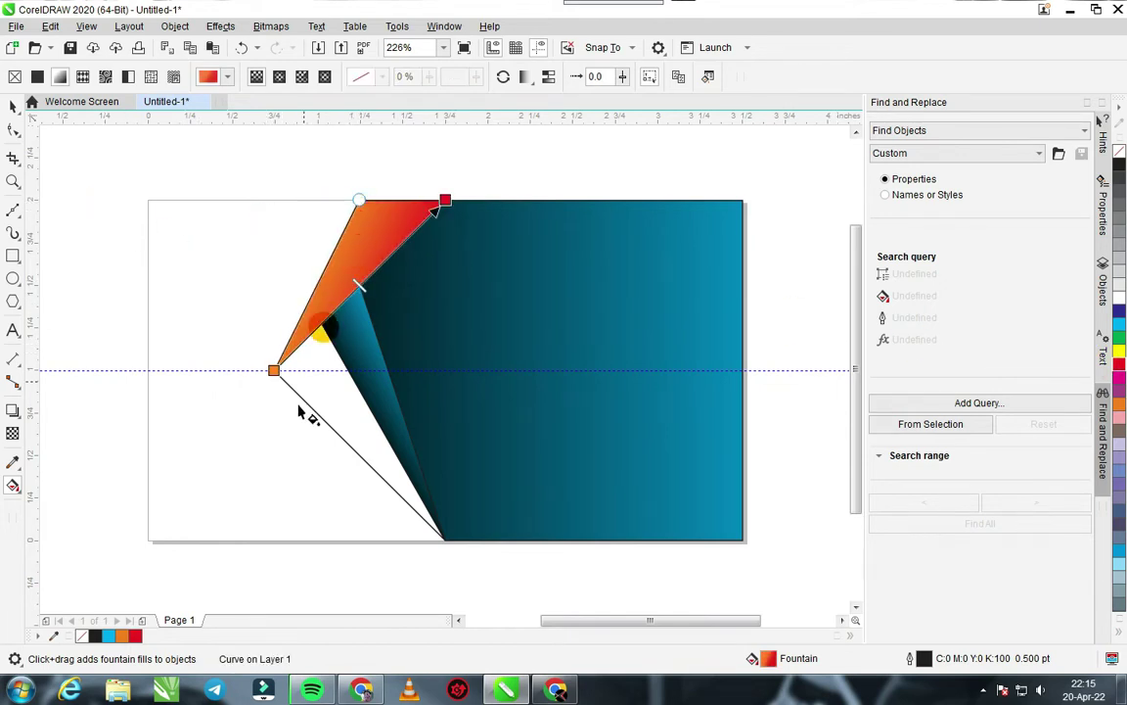
# - Copy the outline pen, outline colour and orange-to-red fill from the upper triangle to the lower-left triangle
pyautogui.click(329, 412)
pyautogui.press('space')
pyautogui.click(330, 405)
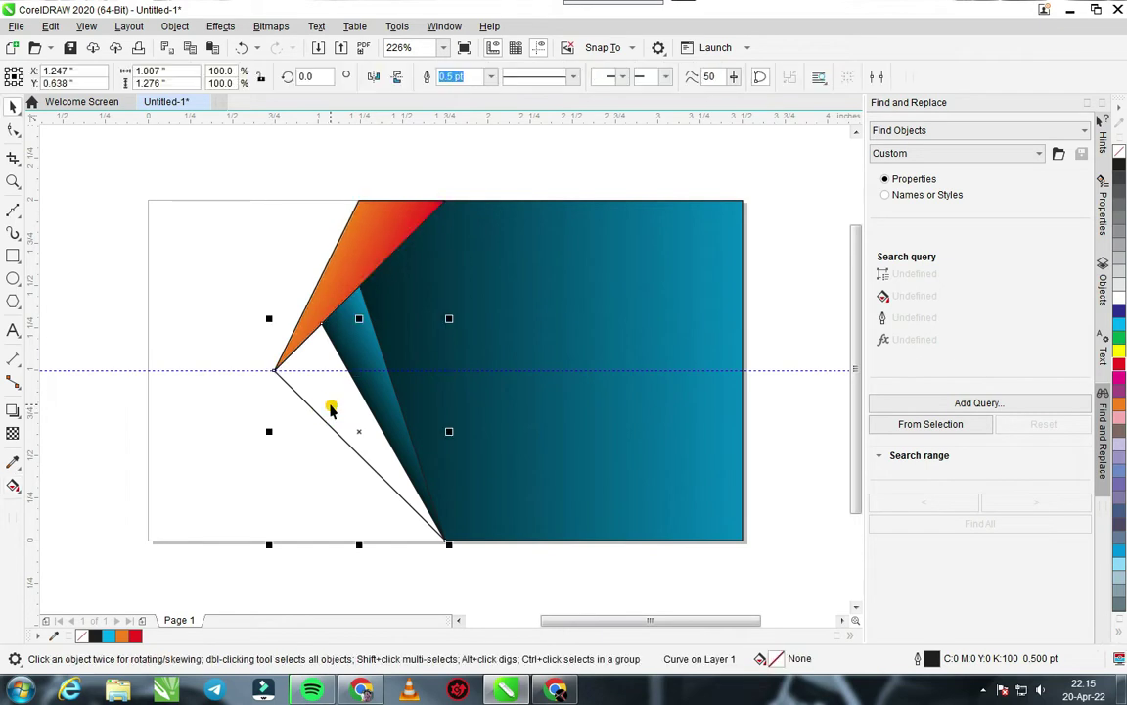
pyautogui.click(49, 26)
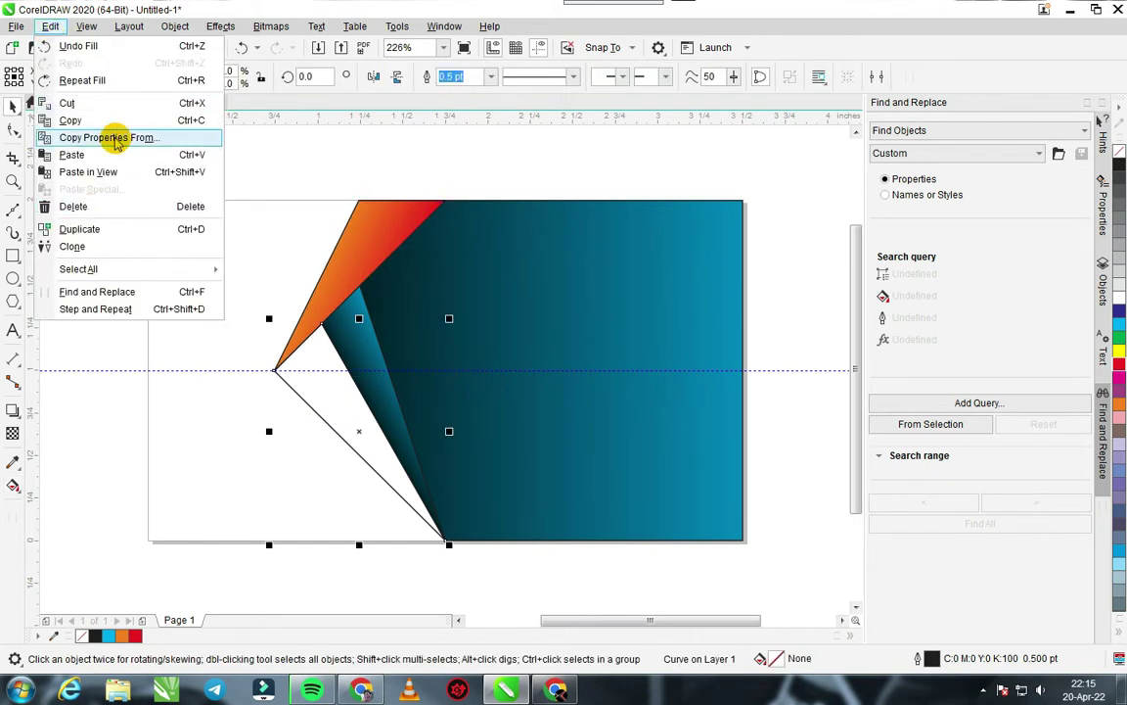
pyautogui.click(103, 138)
pyautogui.click(587, 371)
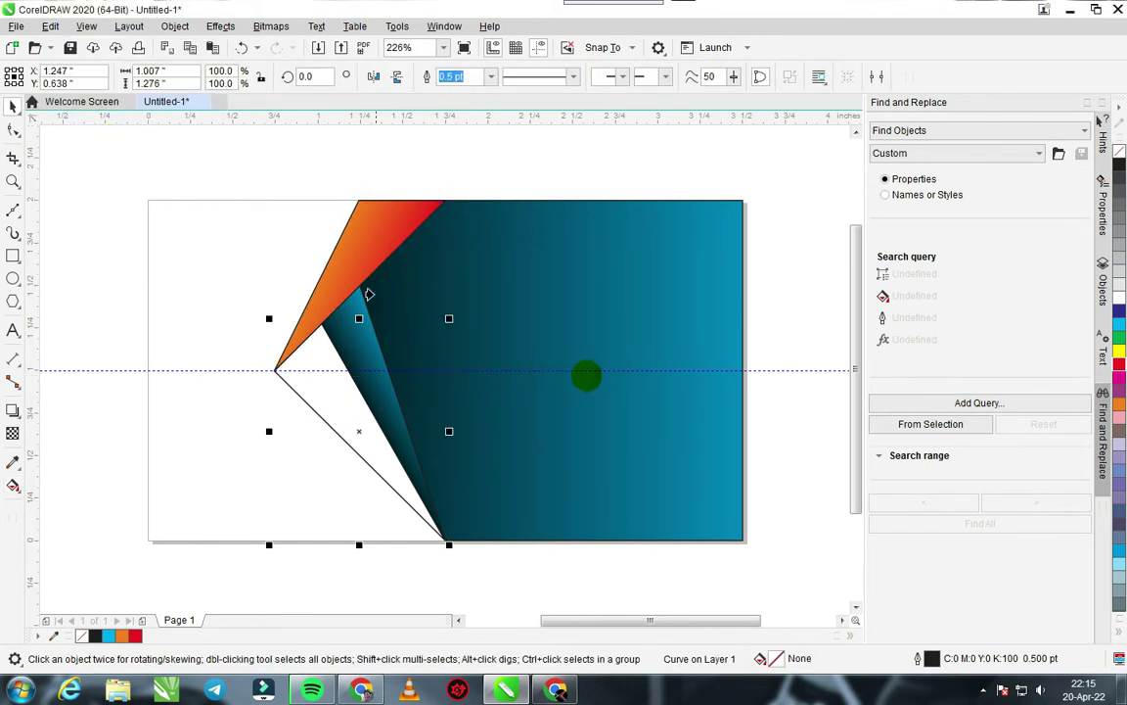
pyautogui.click(357, 255)
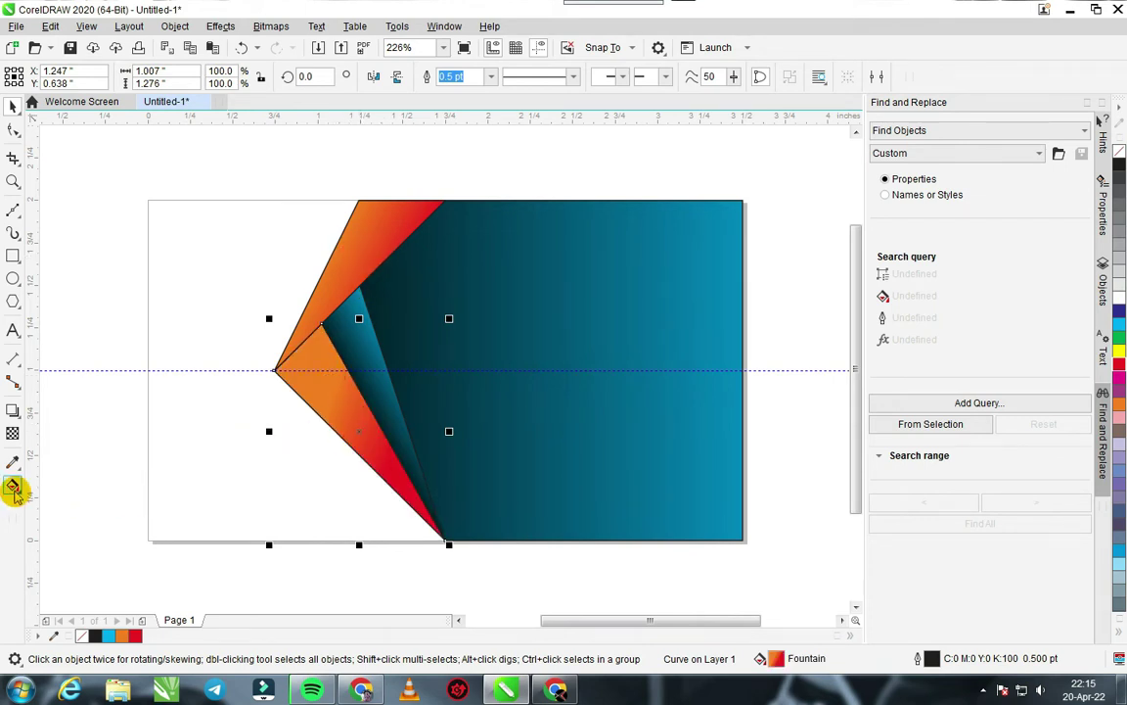
# - Fit the lower-left triangle's gradient from orange at its bottom tip to red at its inner upper corner, skewed to its left tip
pyautogui.click(13, 485)
pyautogui.moveTo(271, 542); pyautogui.dragTo(445, 539)
pyautogui.moveTo(397, 376); pyautogui.dragTo(274, 370)
pyautogui.moveTo(445, 326); pyautogui.dragTo(321, 324)
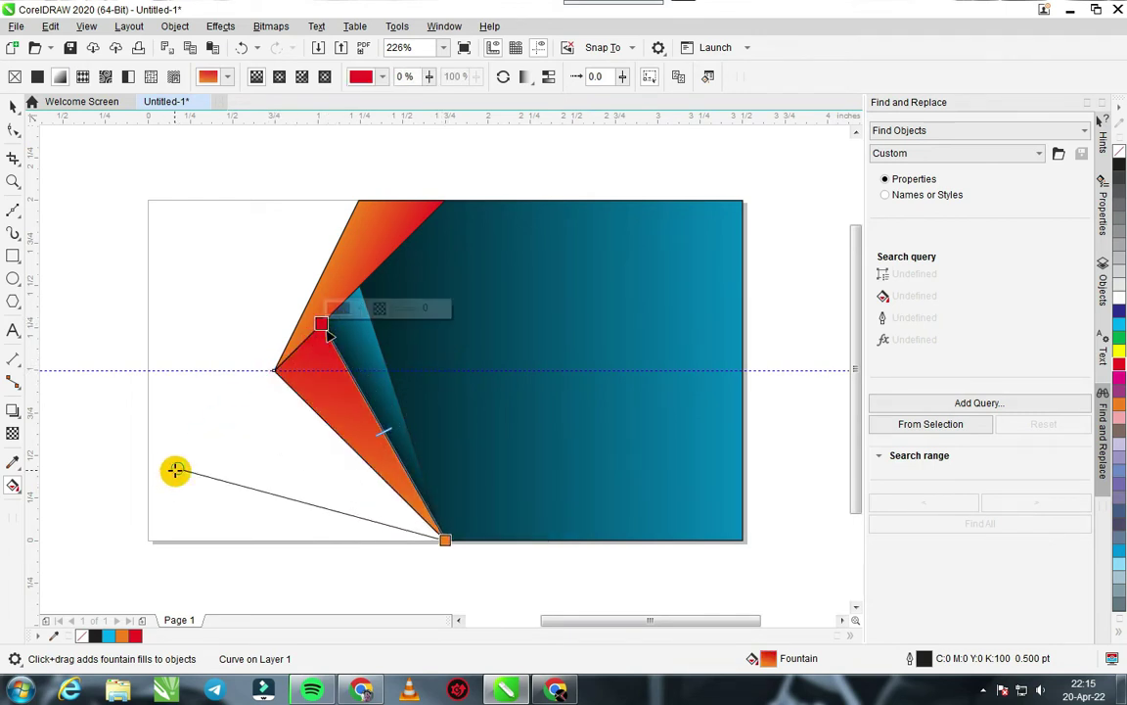
pyautogui.moveTo(174, 470); pyautogui.dragTo(274, 372)
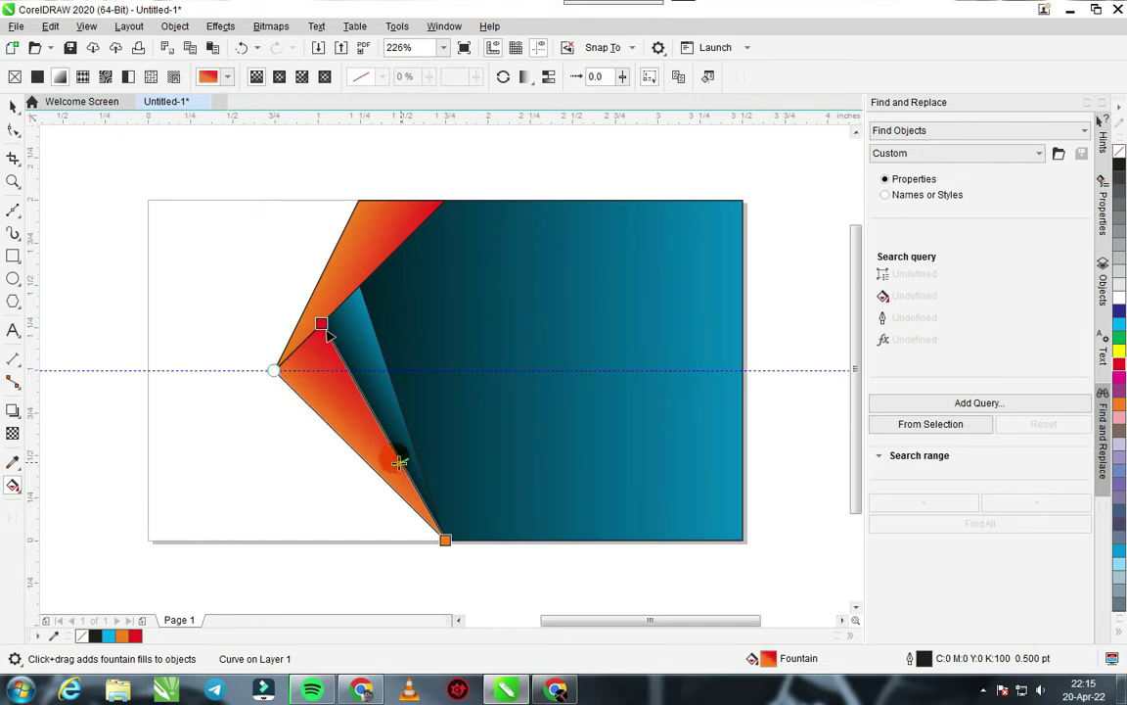
pyautogui.press('space')
# - Remove the outlines from the gradient panel and the three gradient triangles
pyautogui.click(251, 257)
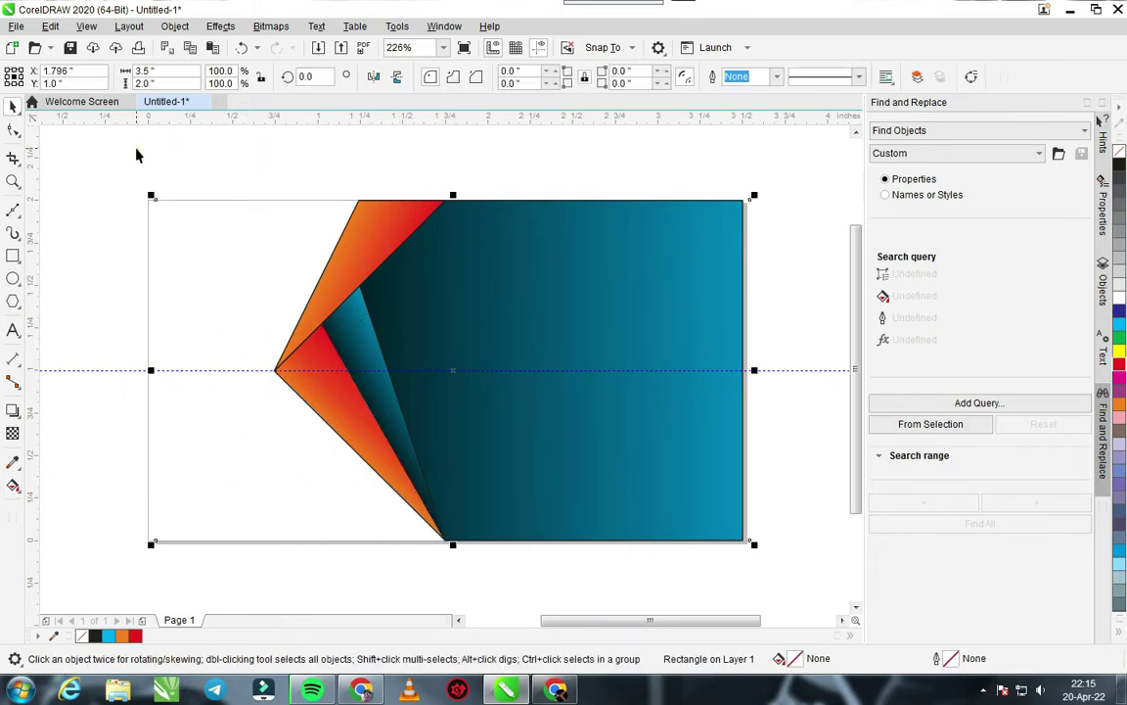
pyautogui.moveTo(199, 149); pyautogui.dragTo(808, 576)
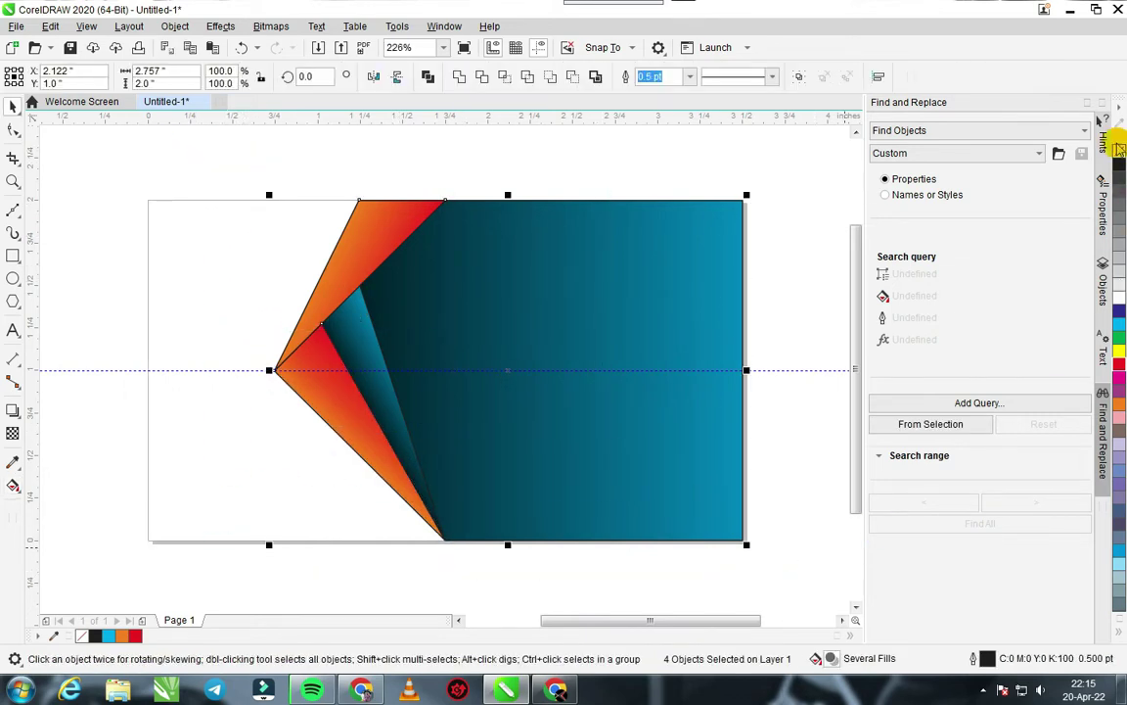
pyautogui.rightClick(1120, 156)
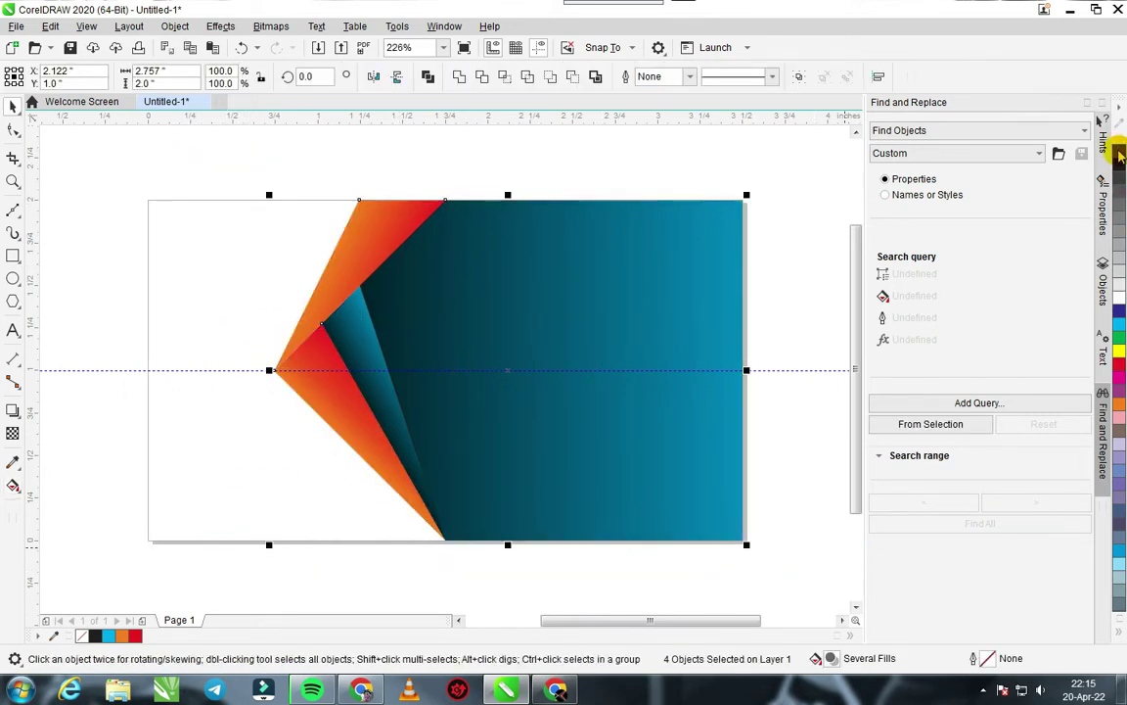
pyautogui.click(682, 157)
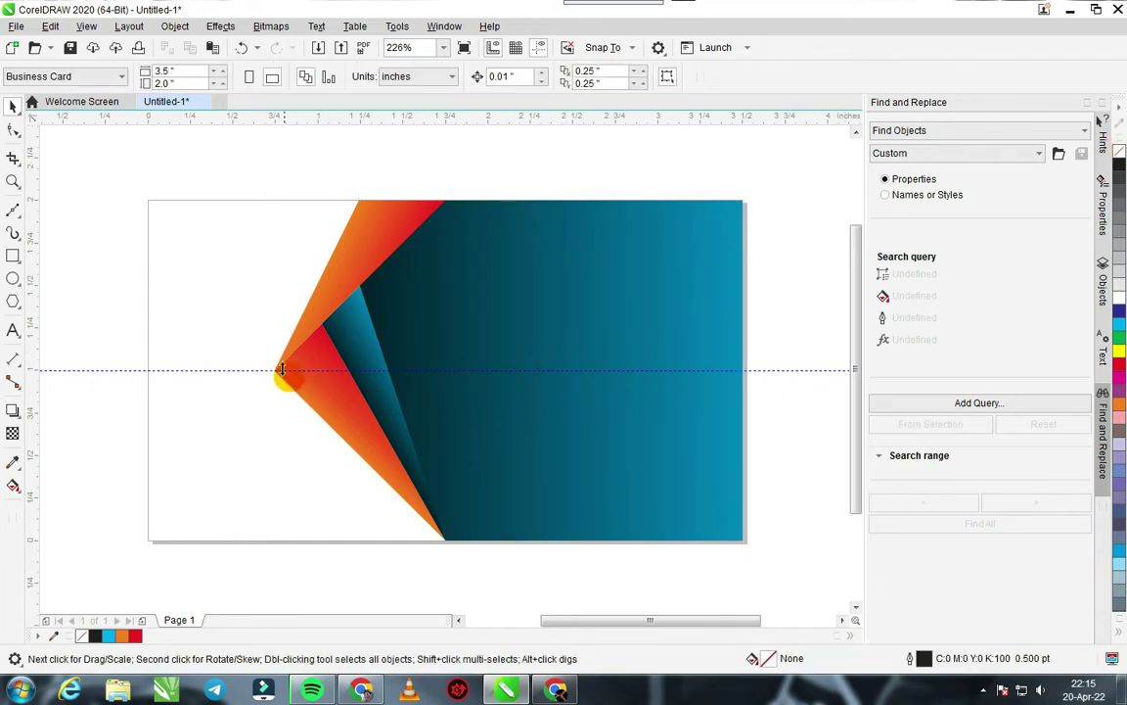
# - Delete the horizontal guideline across the middle of the card
pyautogui.click(230, 322)
pyautogui.click(224, 370)
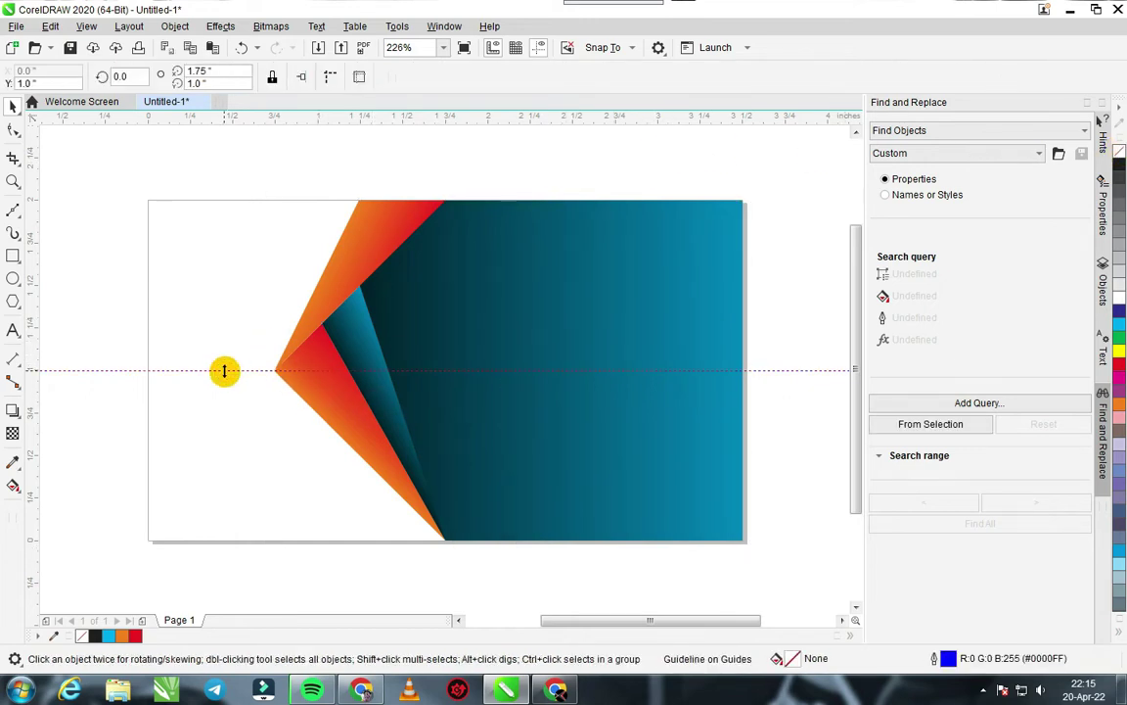
pyautogui.press('Delete')
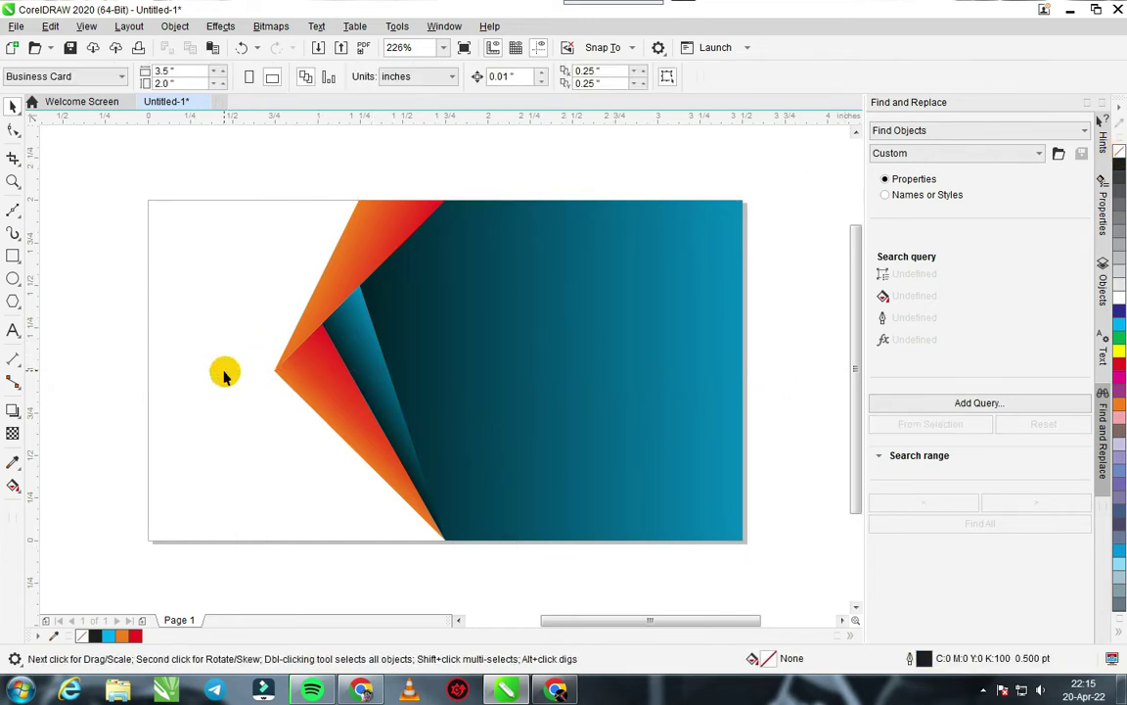
# - Open the recent Id Card Nfinity.cdr document, accepting the suggested permanent substitutes for its missing fonts
pyautogui.click(219, 103)
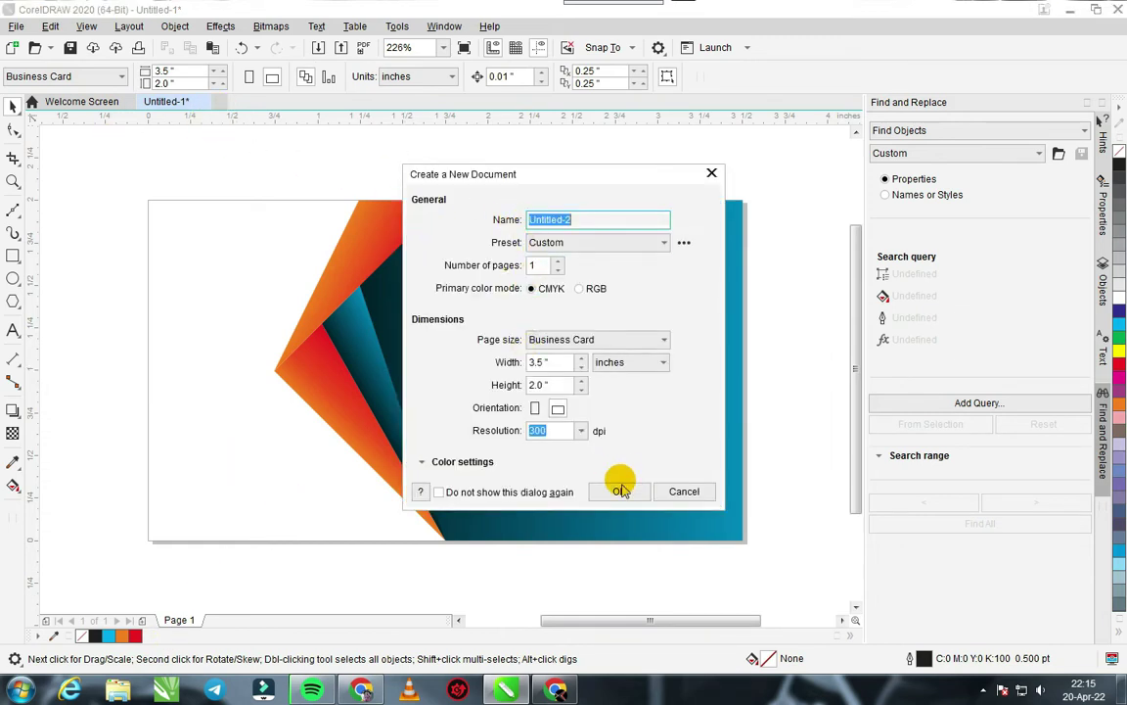
pyautogui.click(684, 490)
pyautogui.click(89, 101)
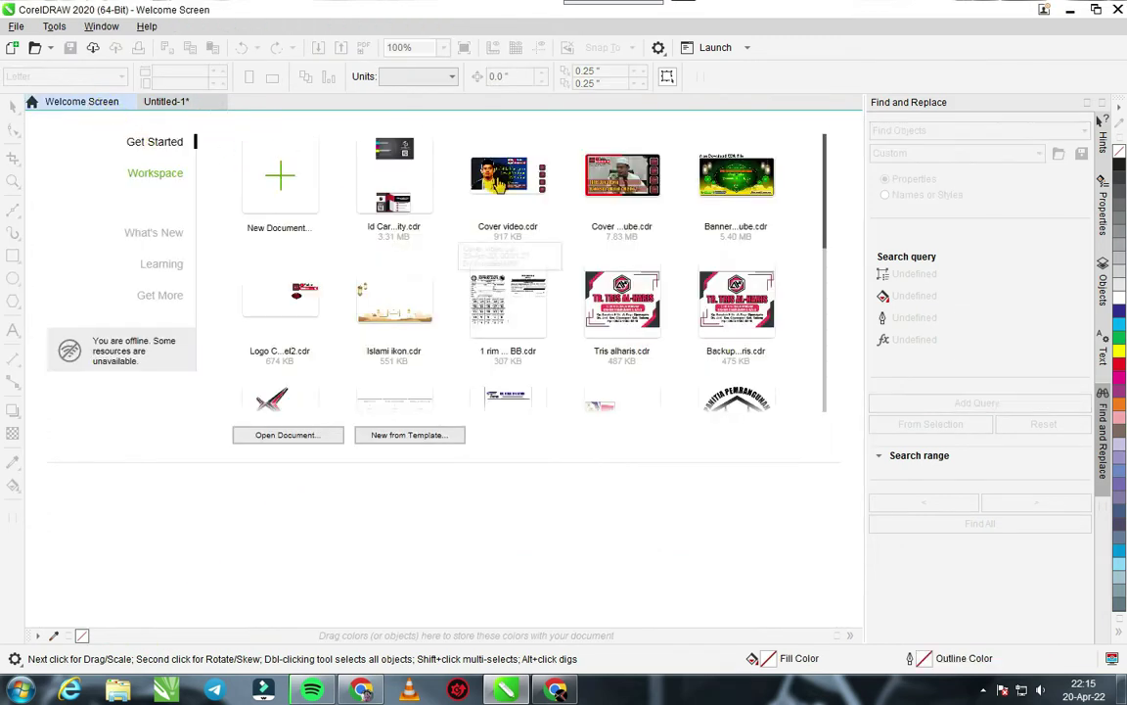
pyautogui.click(381, 172)
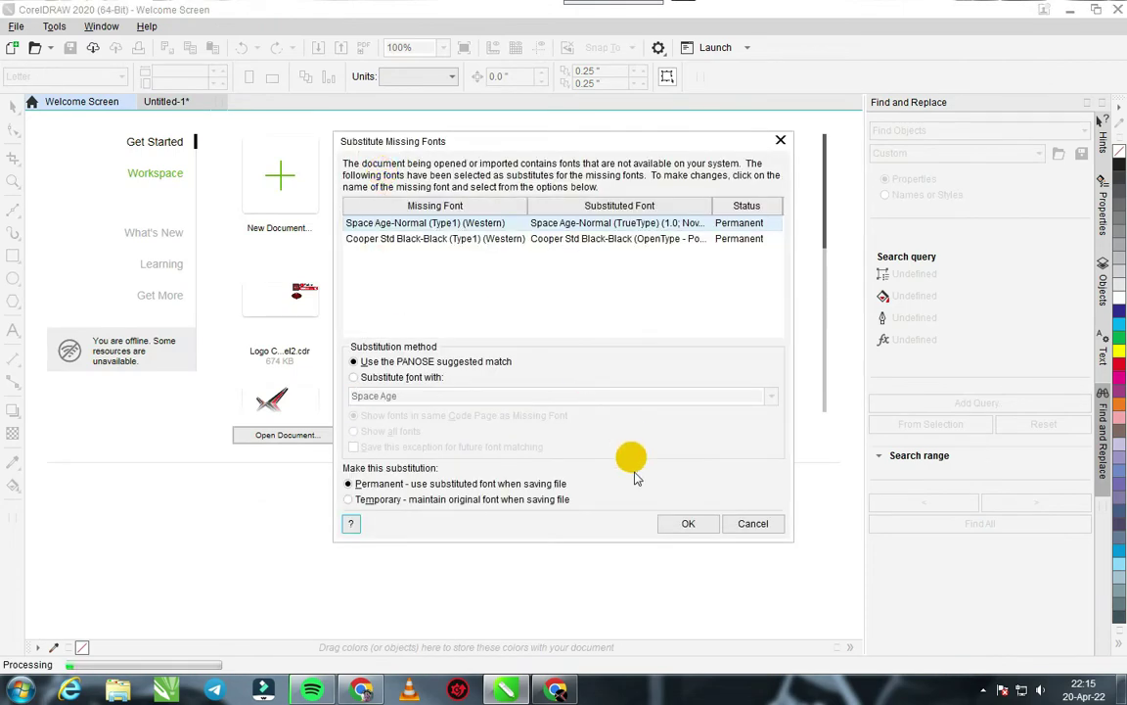
pyautogui.click(691, 522)
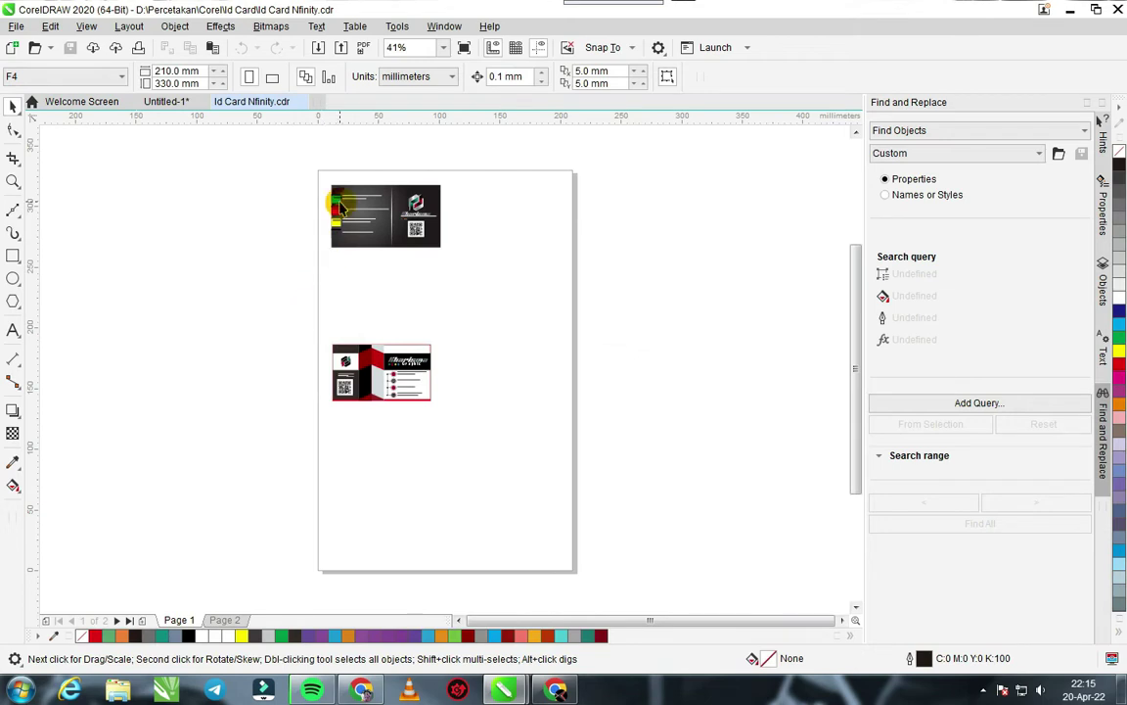
# - Copy the logo and QR code group from the dark ID card and paste it into the Untitled-1 document
pyautogui.scroll(3, 339, 205)
pyautogui.scroll(-2, 588, 317)
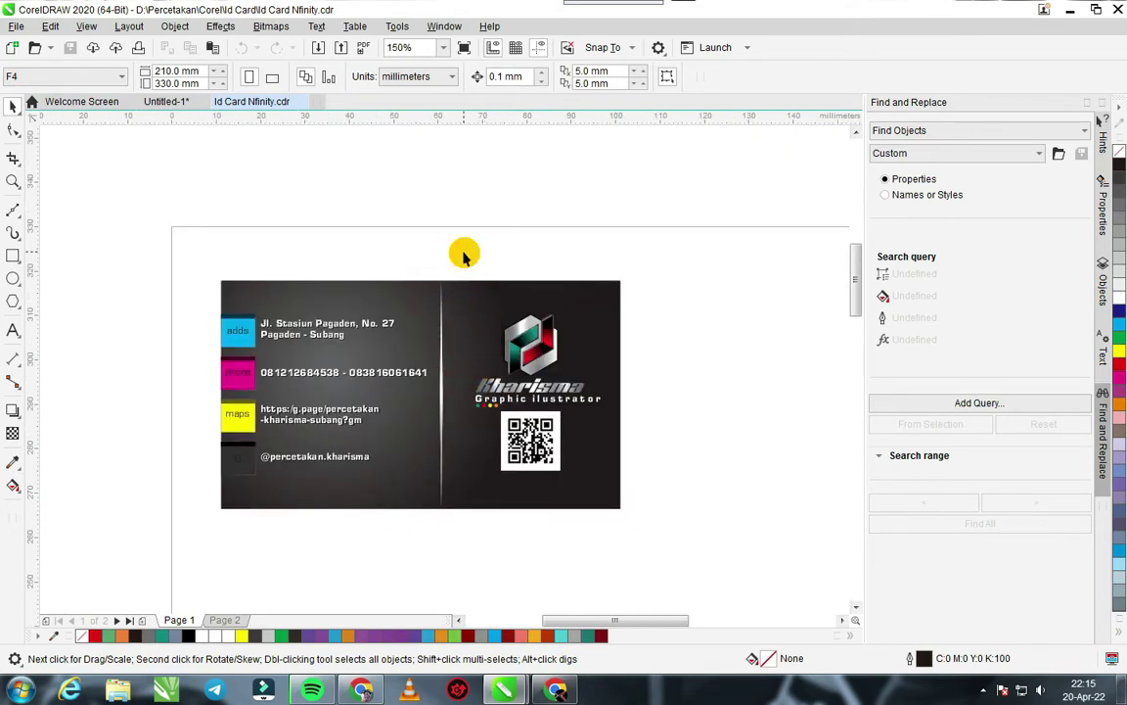
pyautogui.moveTo(464, 255); pyautogui.dragTo(605, 496)
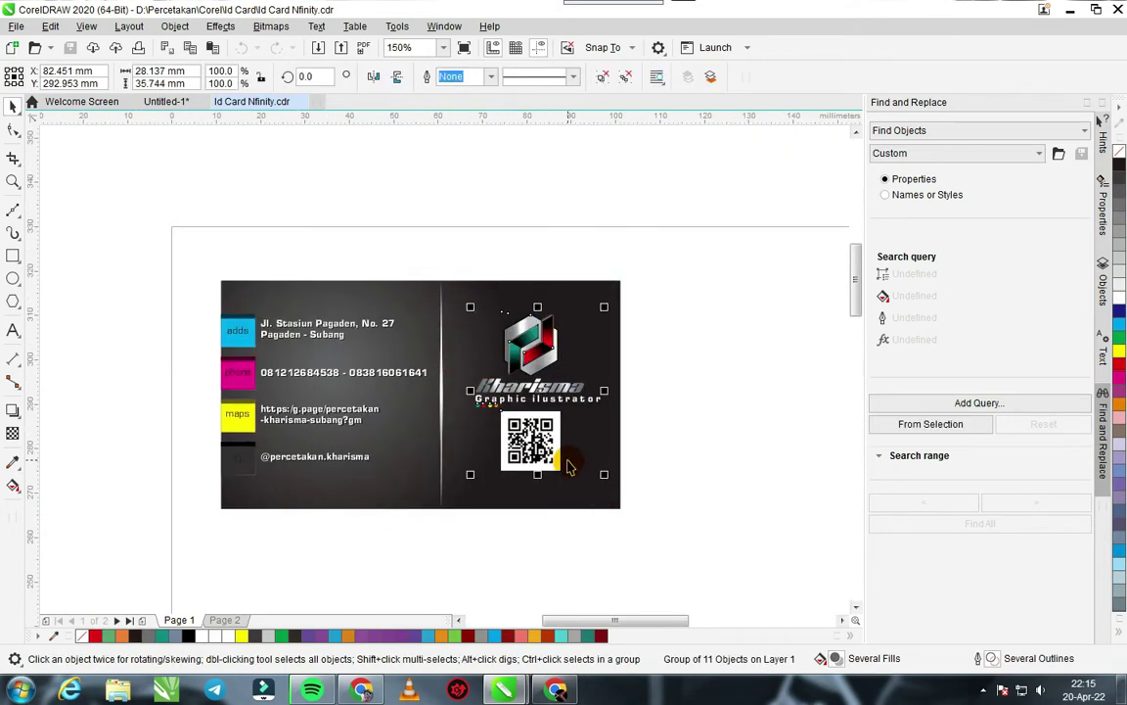
pyautogui.click(166, 101)
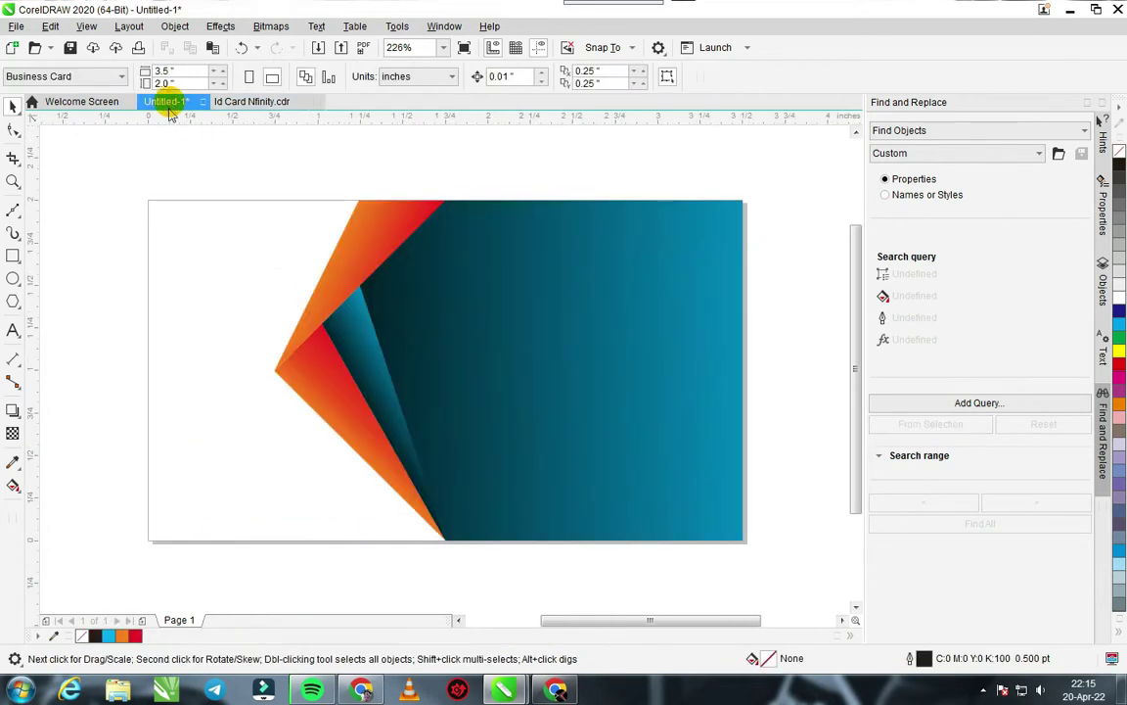
pyautogui.click(209, 358)
pyautogui.scroll(-1, 440, 357)
pyautogui.scroll(-2, 445, 371)
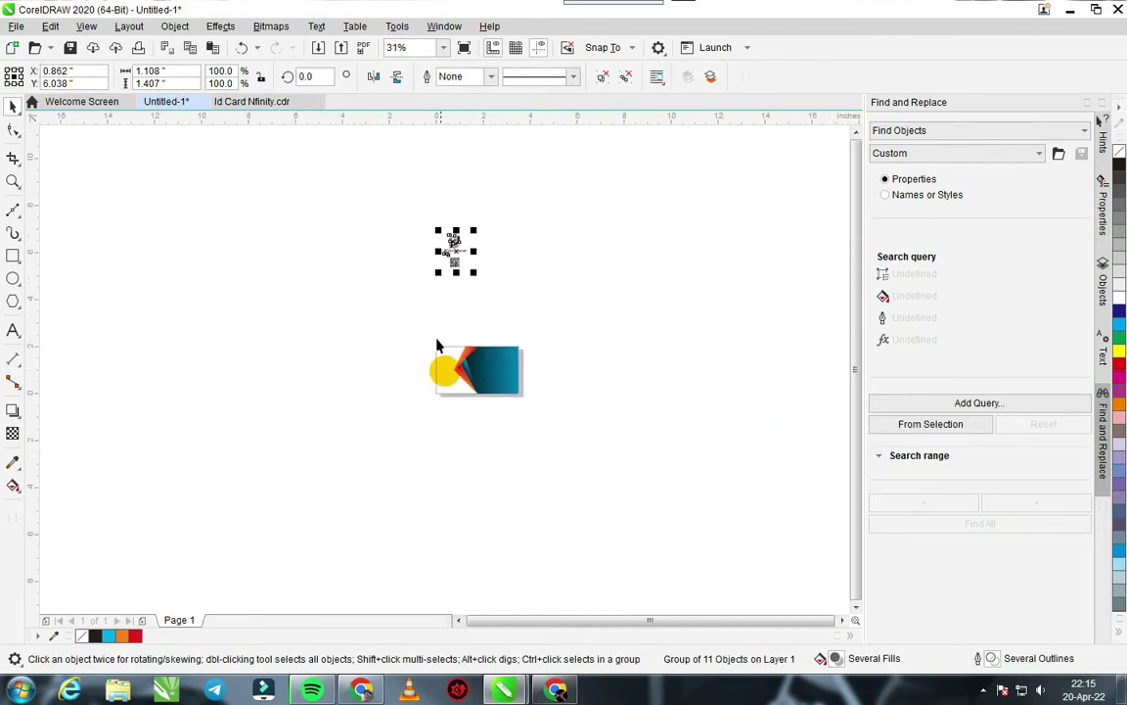
# - Move the pasted logo group down over the business card's left edge and ungroup it
pyautogui.moveTo(455, 252); pyautogui.dragTo(434, 366)
pyautogui.scroll(2, 433, 366)
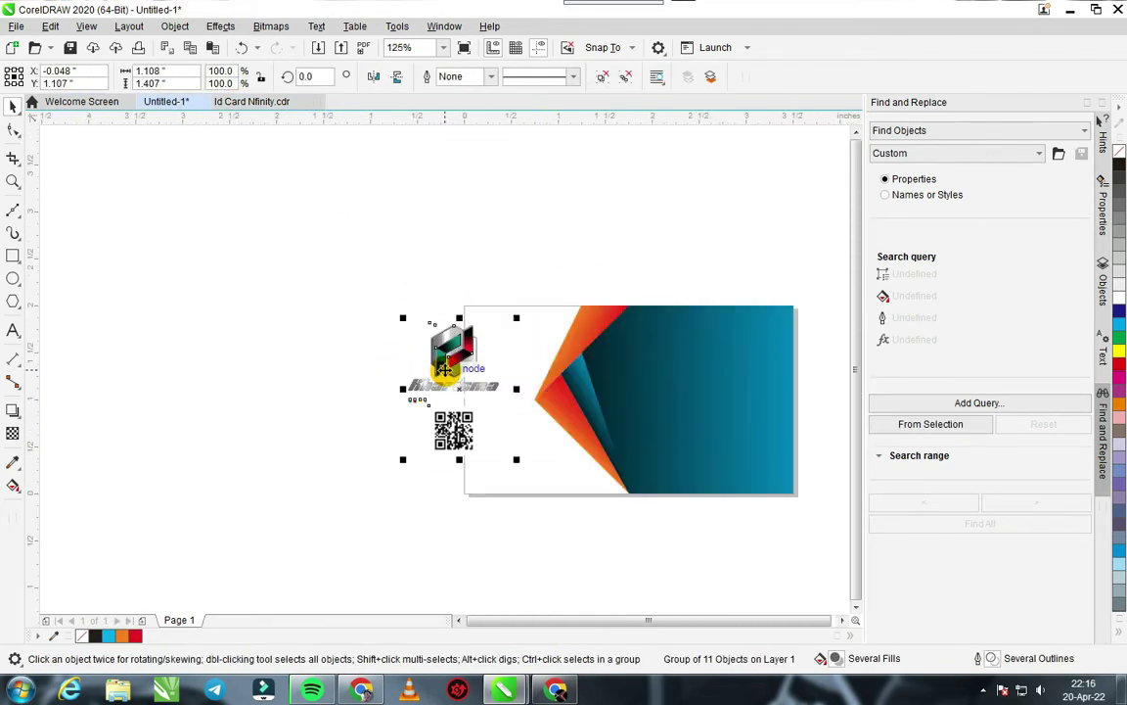
pyautogui.click(511, 282)
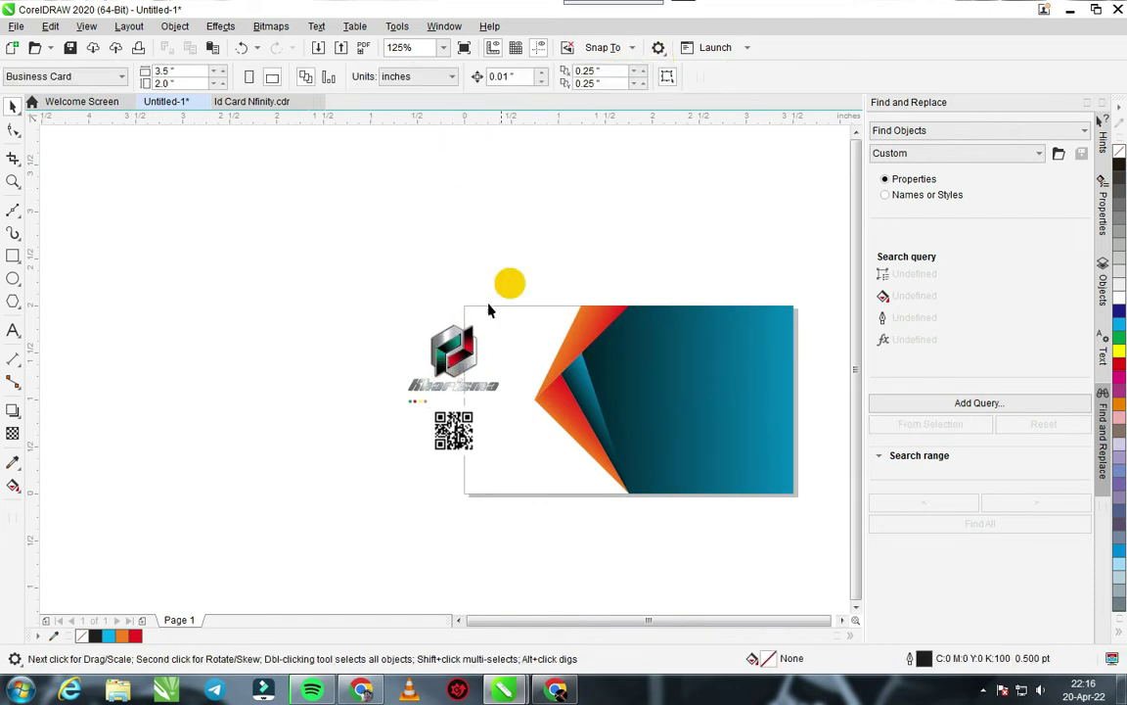
# - Replace the wordmark text beneath the logo emblem with the new name
pyautogui.scroll(2, 448, 371)
pyautogui.scroll(1, 443, 499)
pyautogui.doubleClick(441, 499)
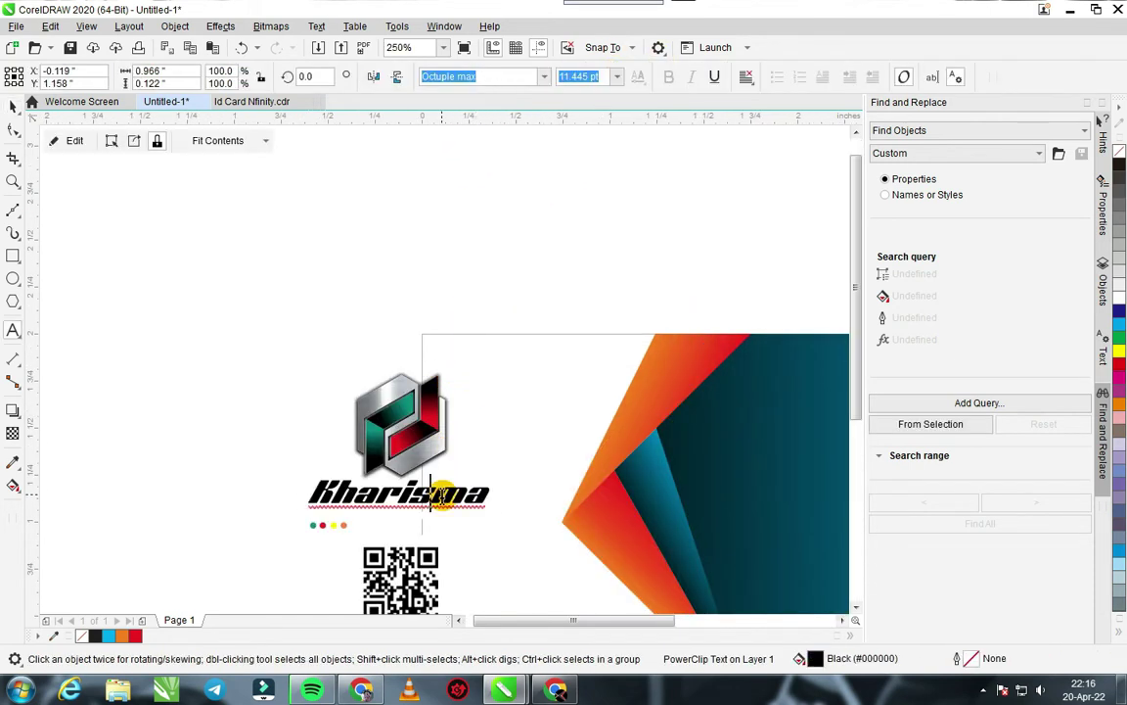
pyautogui.hotkey('ctrl', 'a')
pyautogui.write('N')
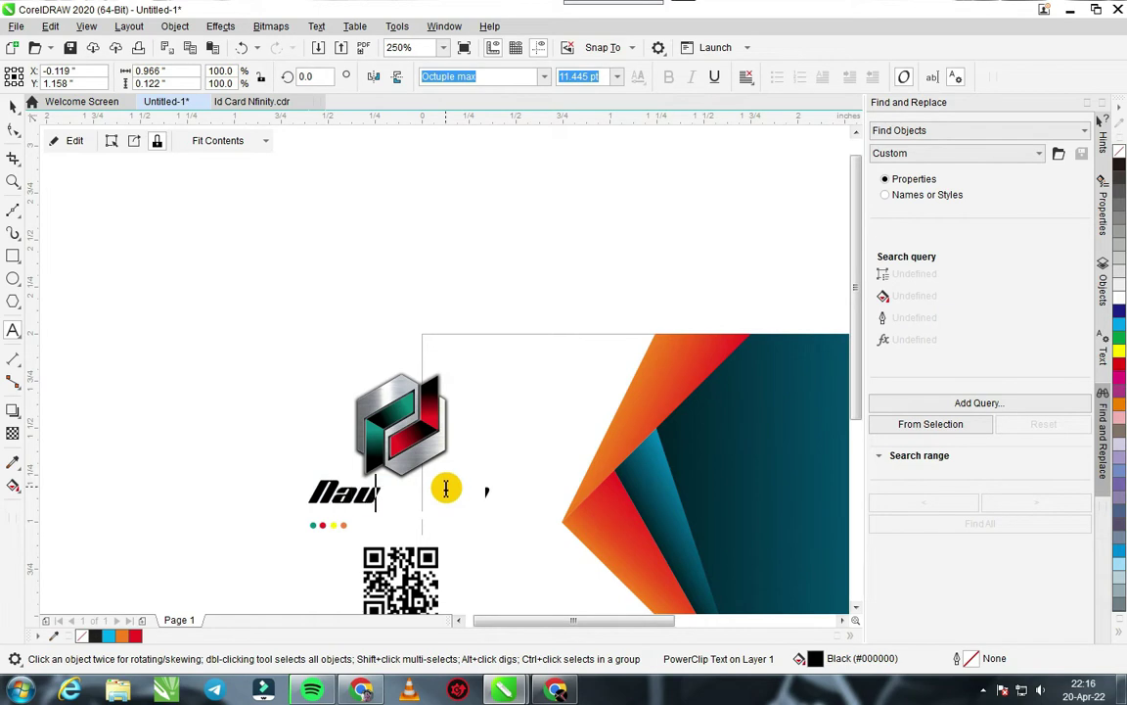
pyautogui.hotkey('ctrl', 'space')
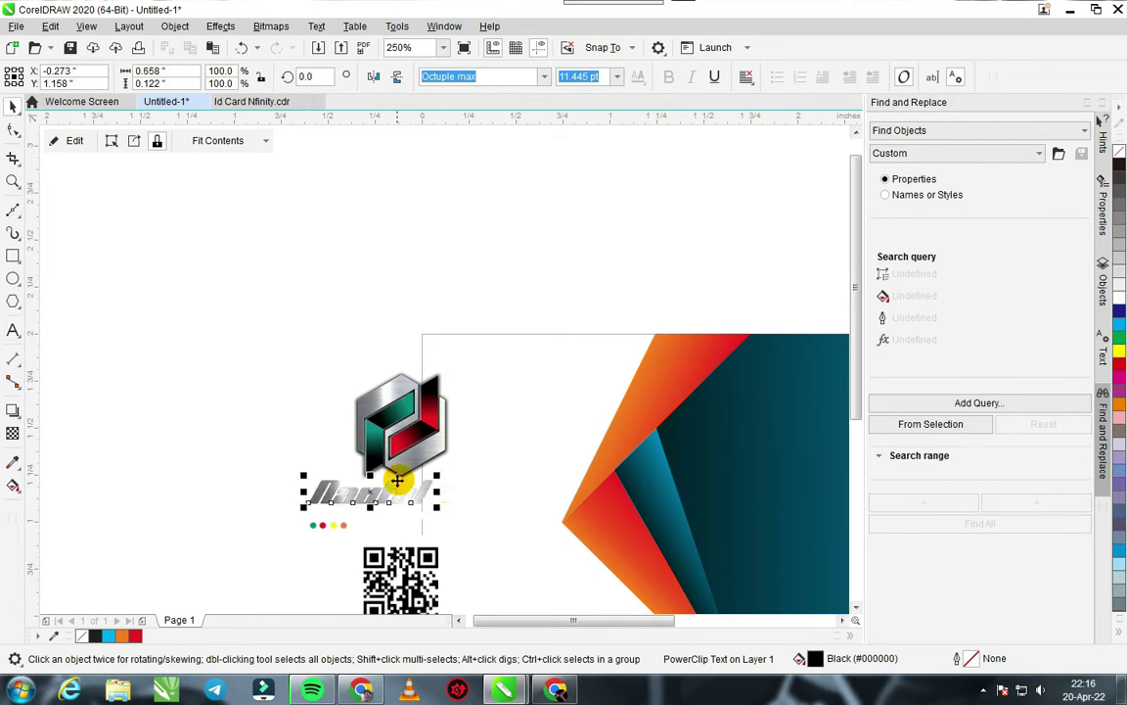
# - Move the emblem and wordmark into the card's upper-left area and scale them down to fit
pyautogui.keyDown('shift'); pyautogui.click(400, 475); pyautogui.keyUp('shift')
pyautogui.moveTo(251, 300); pyautogui.dragTo(531, 510)
pyautogui.moveTo(395, 431); pyautogui.dragTo(494, 409)
pyautogui.moveTo(569, 339); pyautogui.dragTo(529, 382)
pyautogui.moveTo(484, 432); pyautogui.dragTo(482, 401)
# - Fill the card's background rectangle with dark grey
pyautogui.click(586, 394)
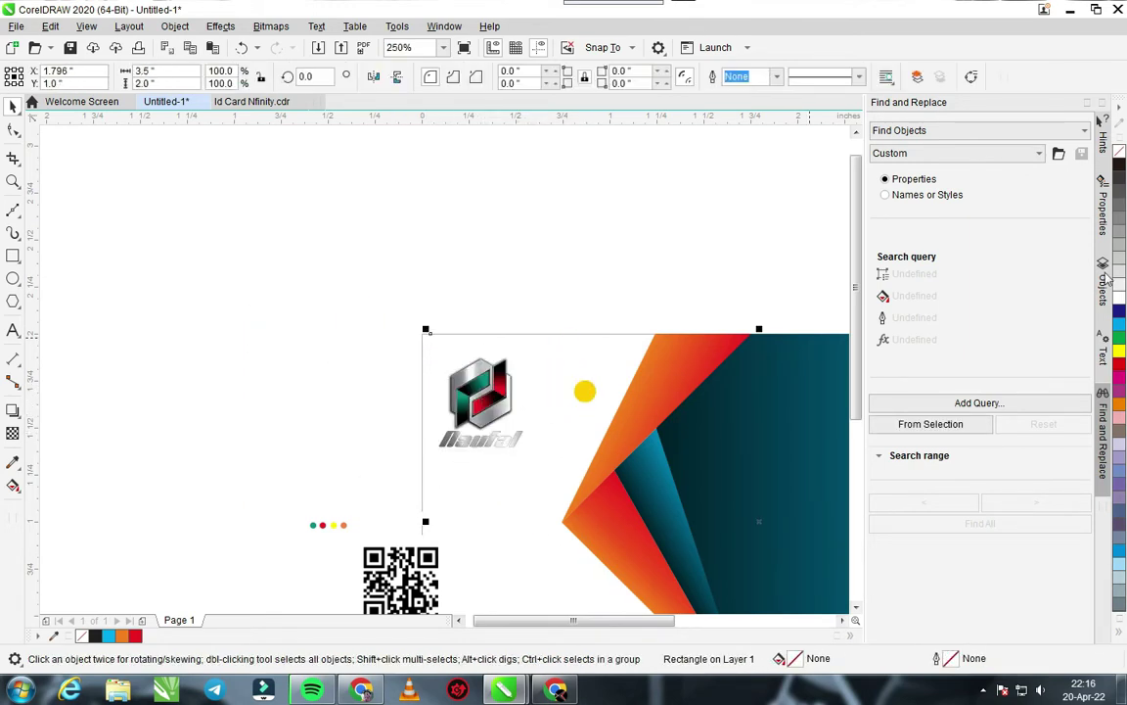
pyautogui.click(1119, 176)
pyautogui.click(744, 192)
# - Move the QR code into the lower-left area of the card
pyautogui.scroll(-1, 448, 473)
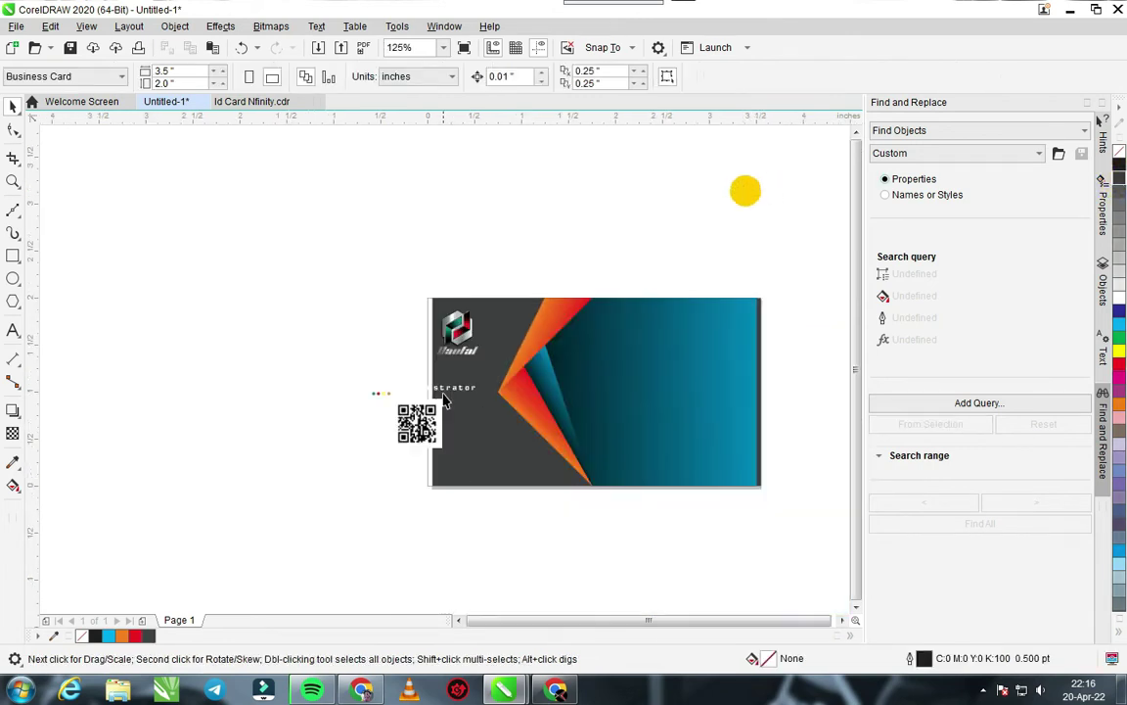
pyautogui.scroll(1, 447, 400)
pyautogui.moveTo(369, 409); pyautogui.dragTo(465, 471)
# - Place the "Graphic ilustrator" tagline directly beneath the wordmark, aligned with its left end
pyautogui.moveTo(226, 491); pyautogui.dragTo(343, 363)
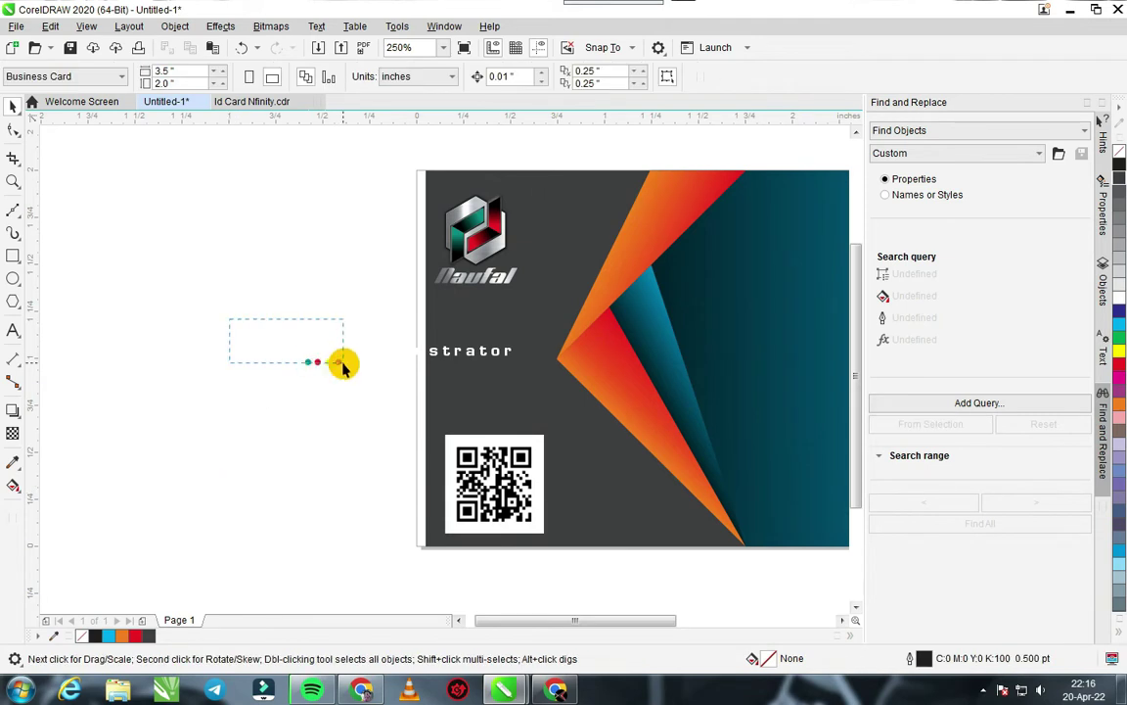
pyautogui.moveTo(432, 358); pyautogui.dragTo(624, 291)
pyautogui.scroll(2, 478, 360)
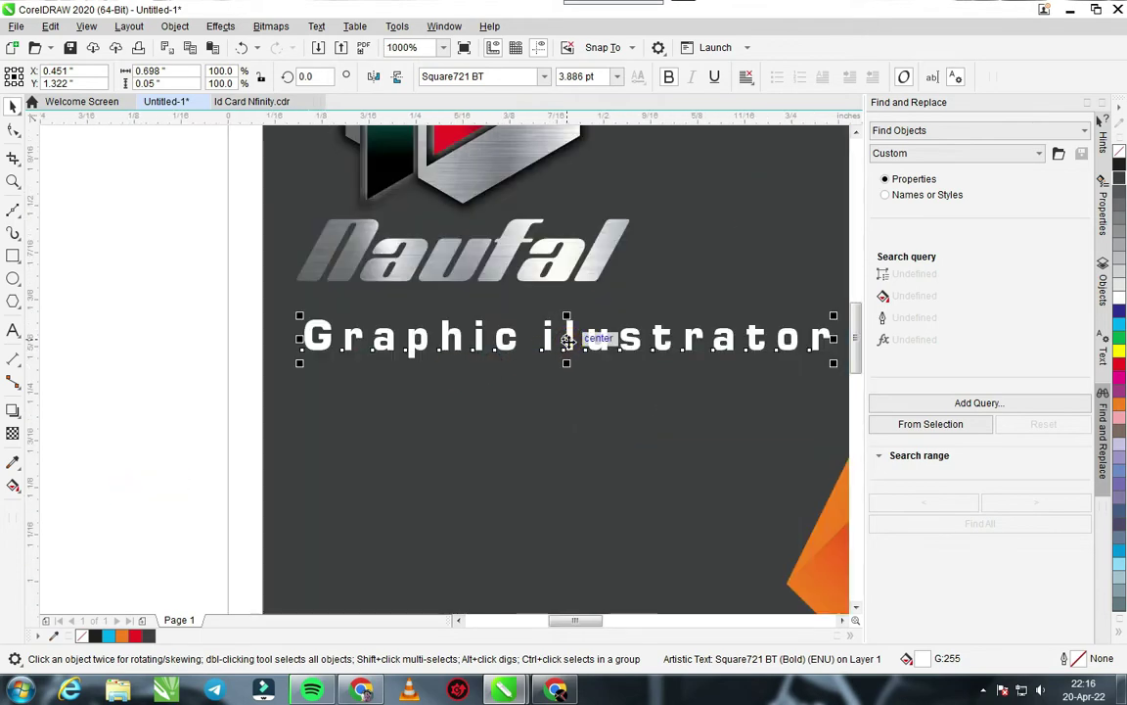
pyautogui.moveTo(568, 339); pyautogui.dragTo(559, 319)
pyautogui.scroll(-1, 559, 319)
# - Tighten the tagline's character spacing to a text width of about 0.64 inch and fit it closer under the wordmark
pyautogui.press('F10')
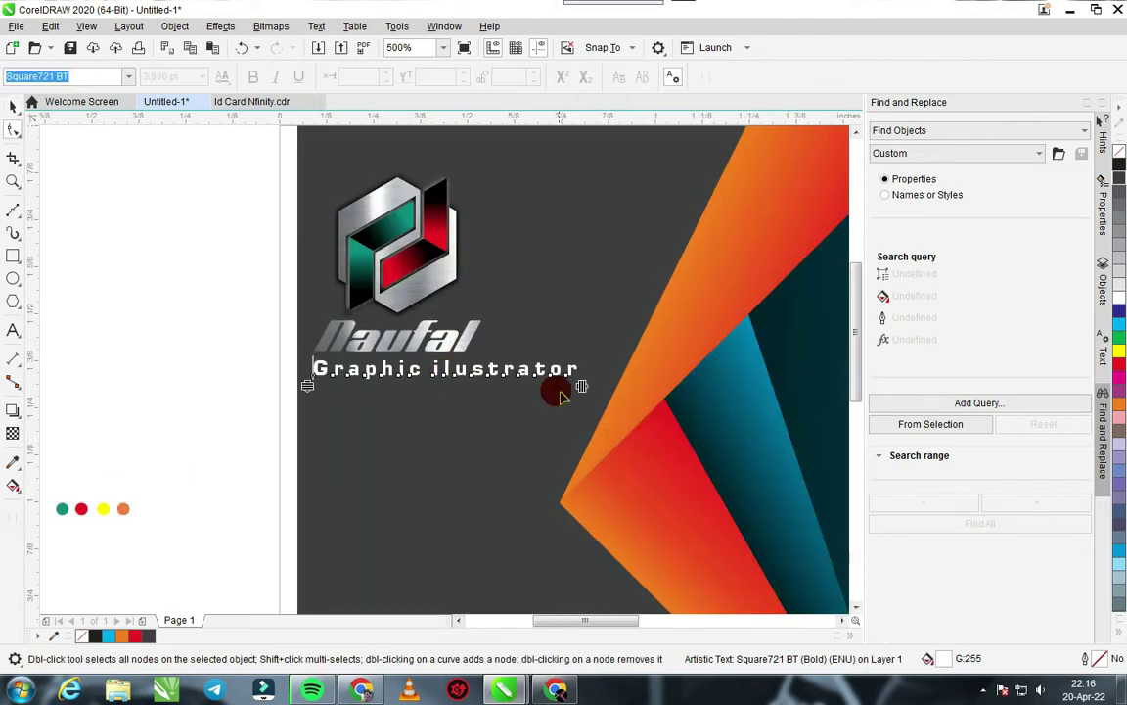
pyautogui.moveTo(583, 385); pyautogui.dragTo(503, 357)
pyautogui.press('space')
pyautogui.scroll(2, 469, 369)
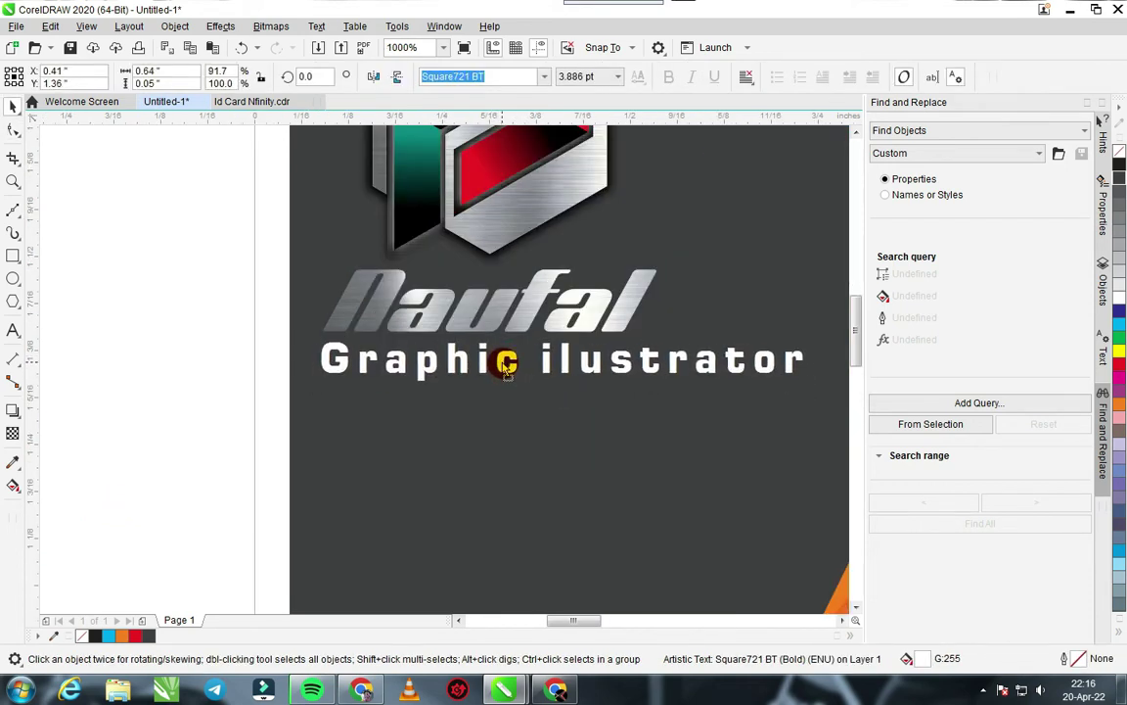
# - Move the four coloured dots onto the card, directly below the start of the tagline
pyautogui.click(191, 364)
pyautogui.scroll(-1, 198, 419)
pyautogui.moveTo(162, 456); pyautogui.dragTo(373, 509)
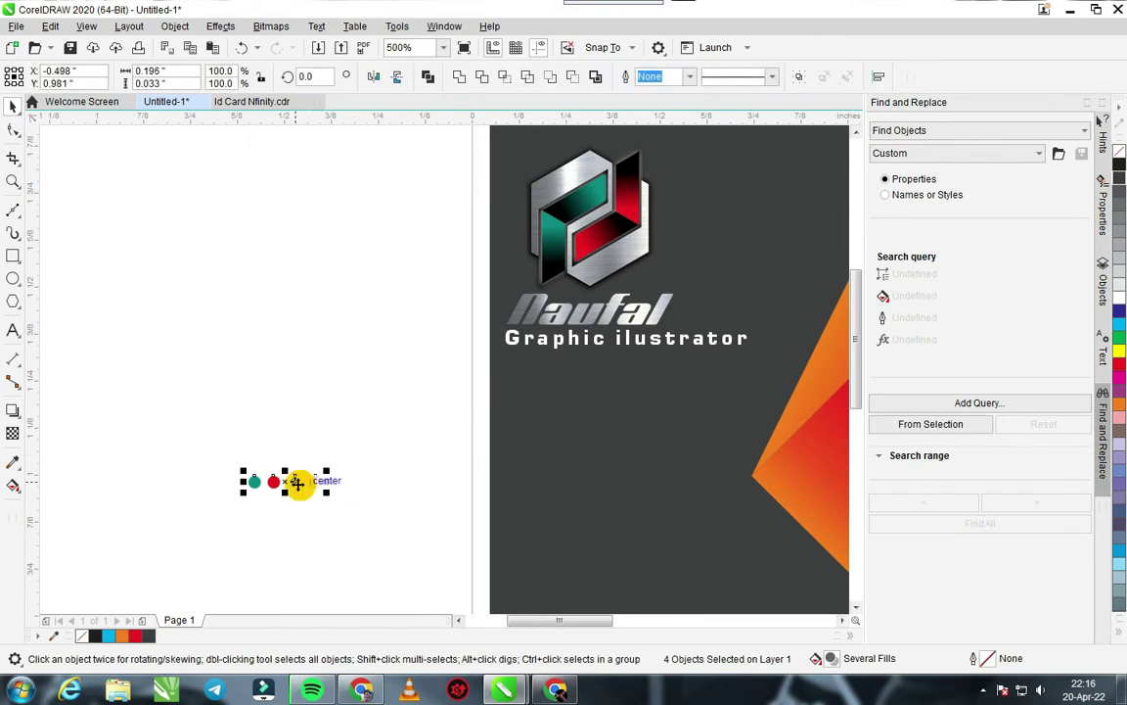
pyautogui.moveTo(295, 482); pyautogui.dragTo(555, 364)
pyautogui.click(441, 370)
# - Group the emblem, wordmark, tagline and dots, and shift the group slightly right and up on the card
pyautogui.scroll(-1, 440, 372)
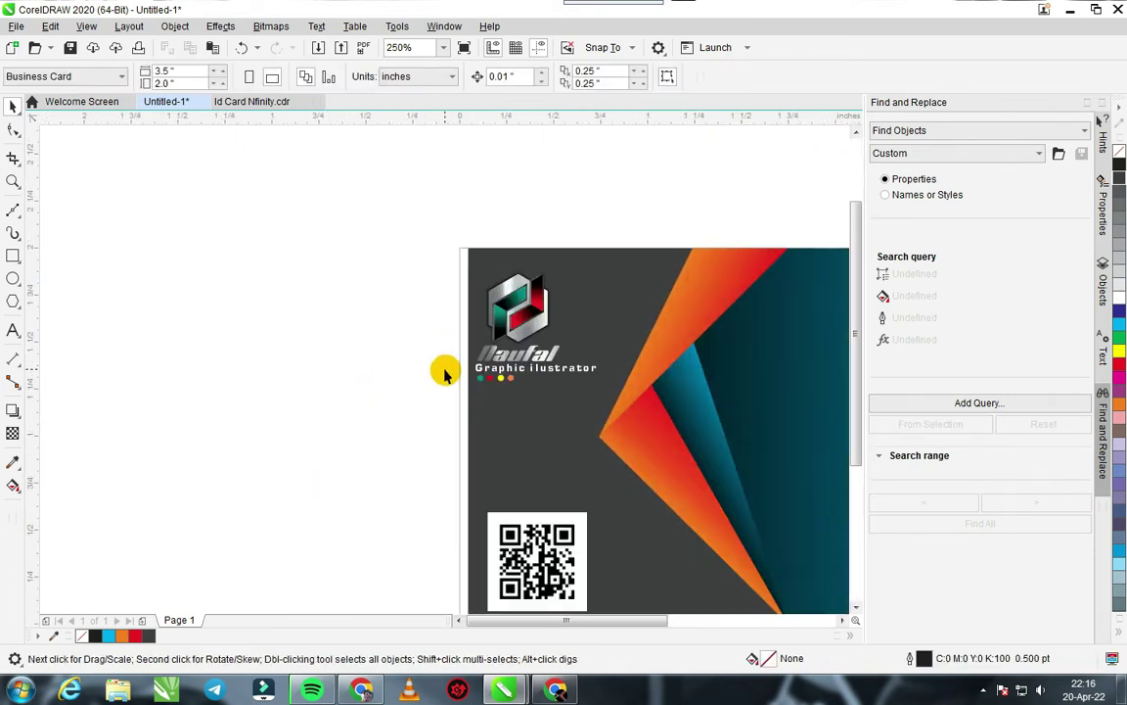
pyautogui.moveTo(414, 240); pyautogui.dragTo(621, 398)
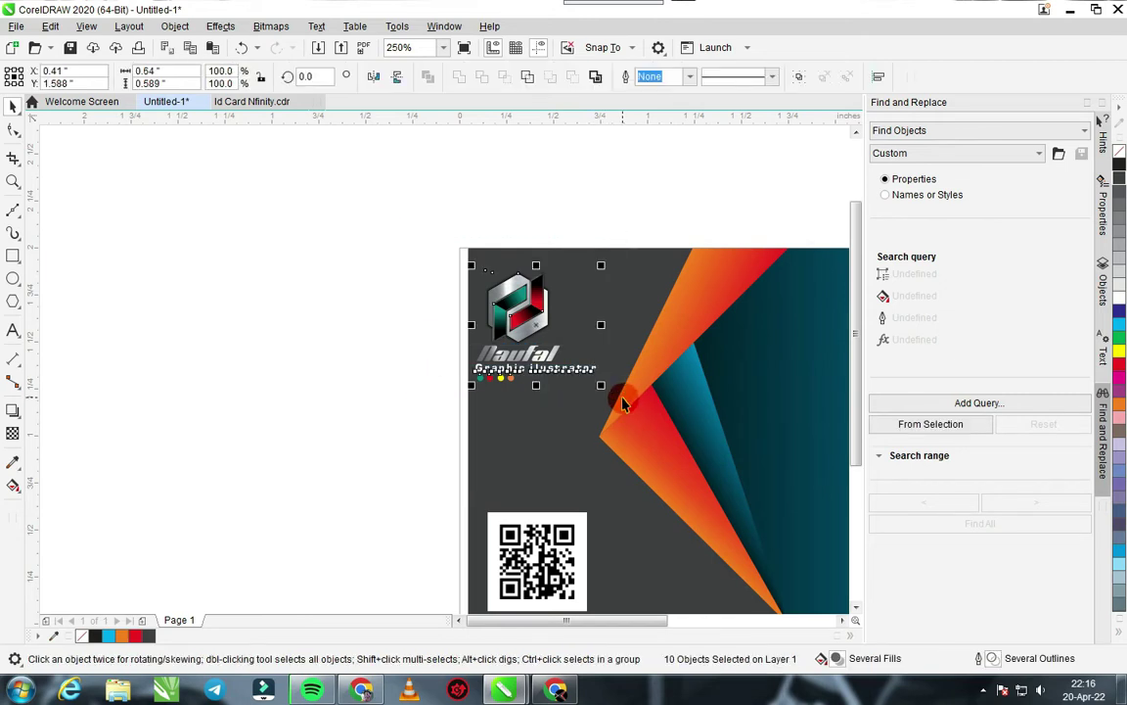
pyautogui.hotkey('ctrl', 'g')
pyautogui.click(322, 317)
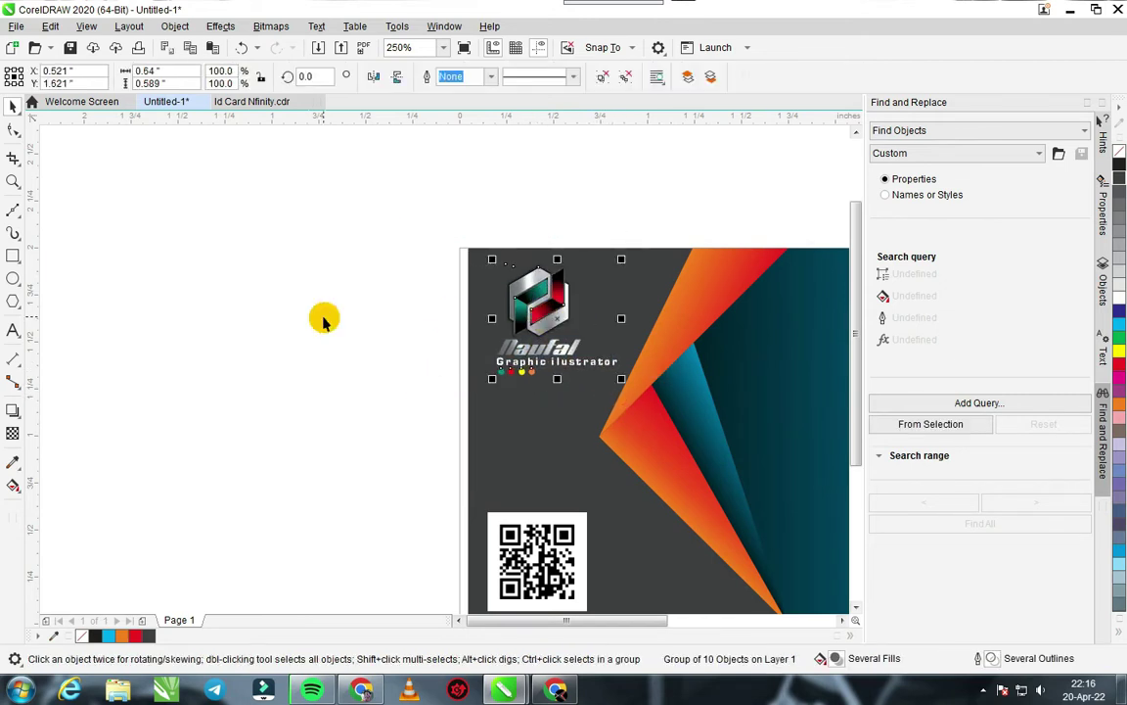
# - Enlarge the logo group to about 0.73 × 0.67 inch and reposition it in the card's upper-left corner
pyautogui.scroll(-1, 447, 387)
pyautogui.scroll(1, 450, 394)
pyautogui.click(614, 277)
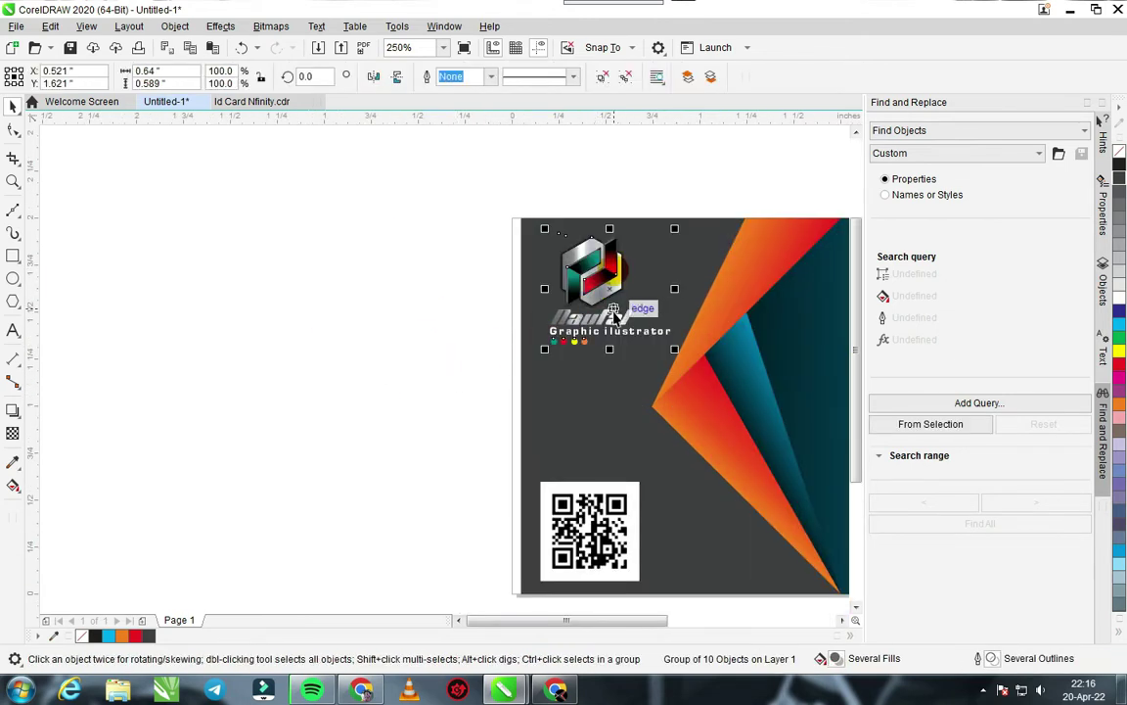
pyautogui.scroll(1, 591, 305)
pyautogui.moveTo(565, 445); pyautogui.dragTo(582, 461)
pyautogui.moveTo(406, 309); pyautogui.dragTo(387, 327)
pyautogui.click(185, 275)
# - Shift the QR code slightly upward from the card's bottom edge
pyautogui.scroll(-2, 458, 423)
pyautogui.scroll(1, 458, 423)
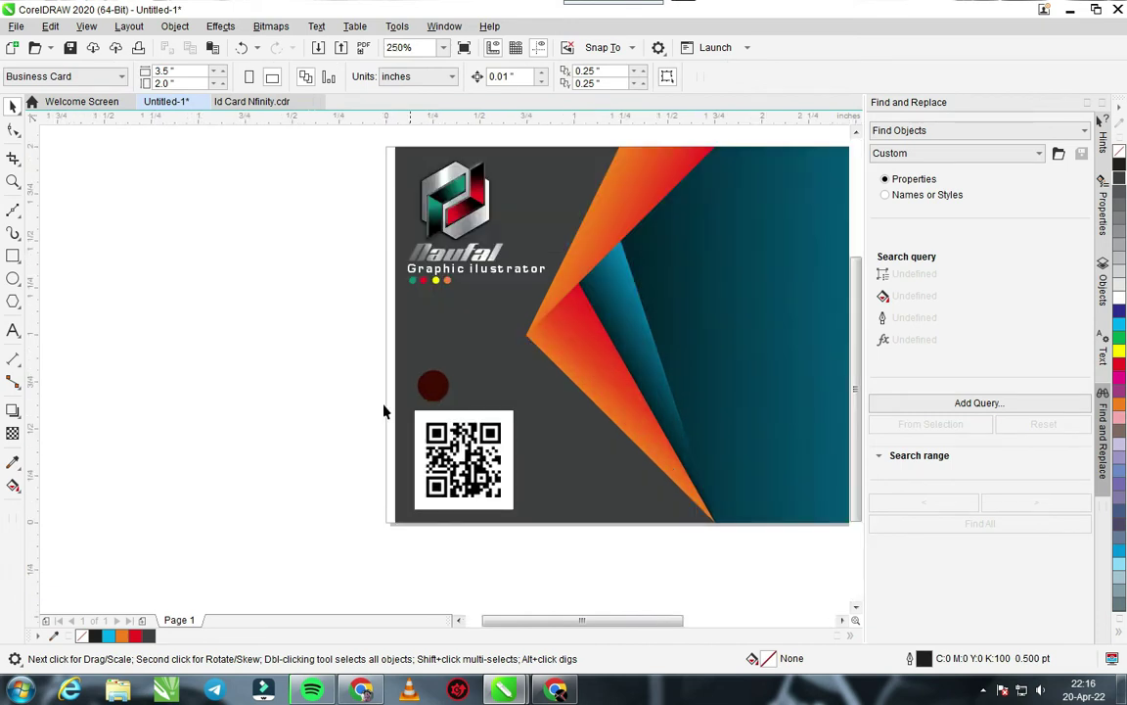
pyautogui.moveTo(330, 357); pyautogui.dragTo(604, 554)
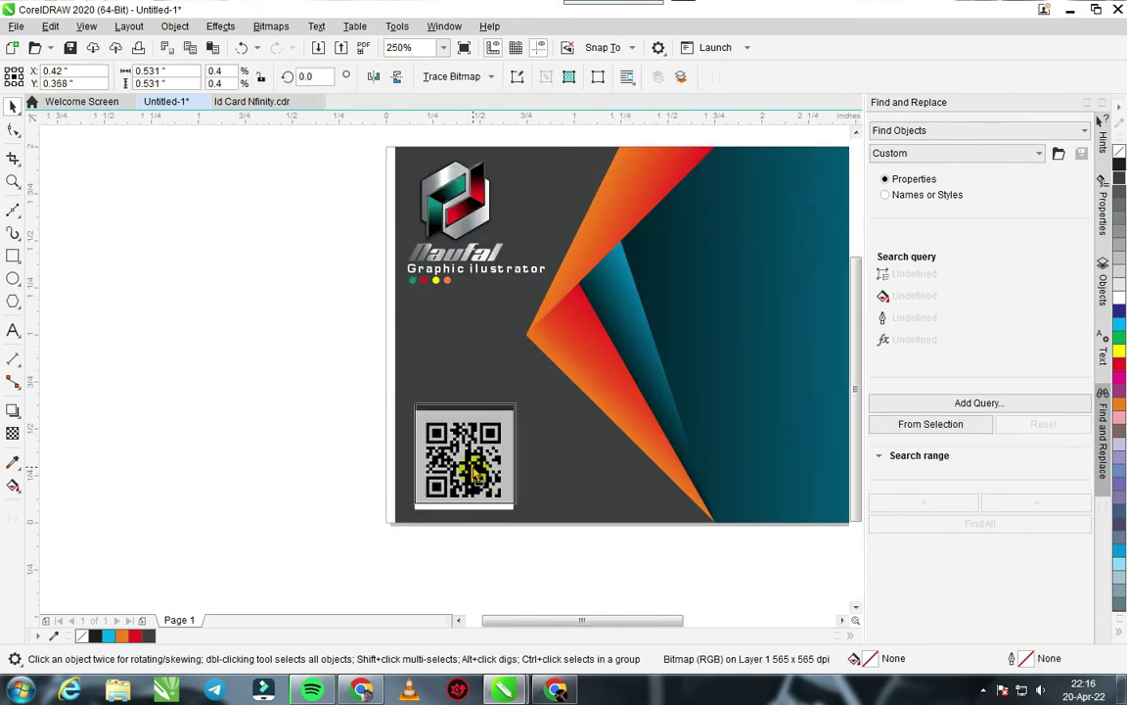
pyautogui.click(212, 503)
pyautogui.scroll(-1, 441, 372)
pyautogui.scroll(1, 445, 377)
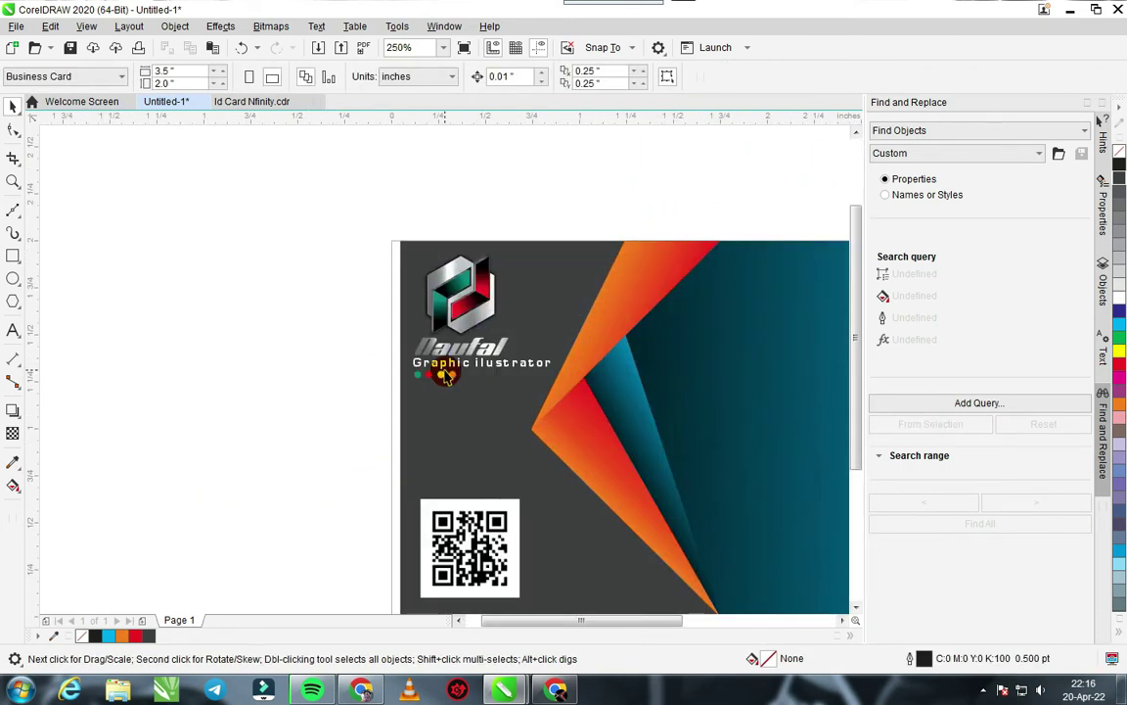
# - Scale the logo group down slightly, keeping its upper-left corner in place
pyautogui.scroll(1, 445, 377)
pyautogui.click(471, 339)
pyautogui.scroll(-1, 468, 338)
pyautogui.scroll(1, 445, 370)
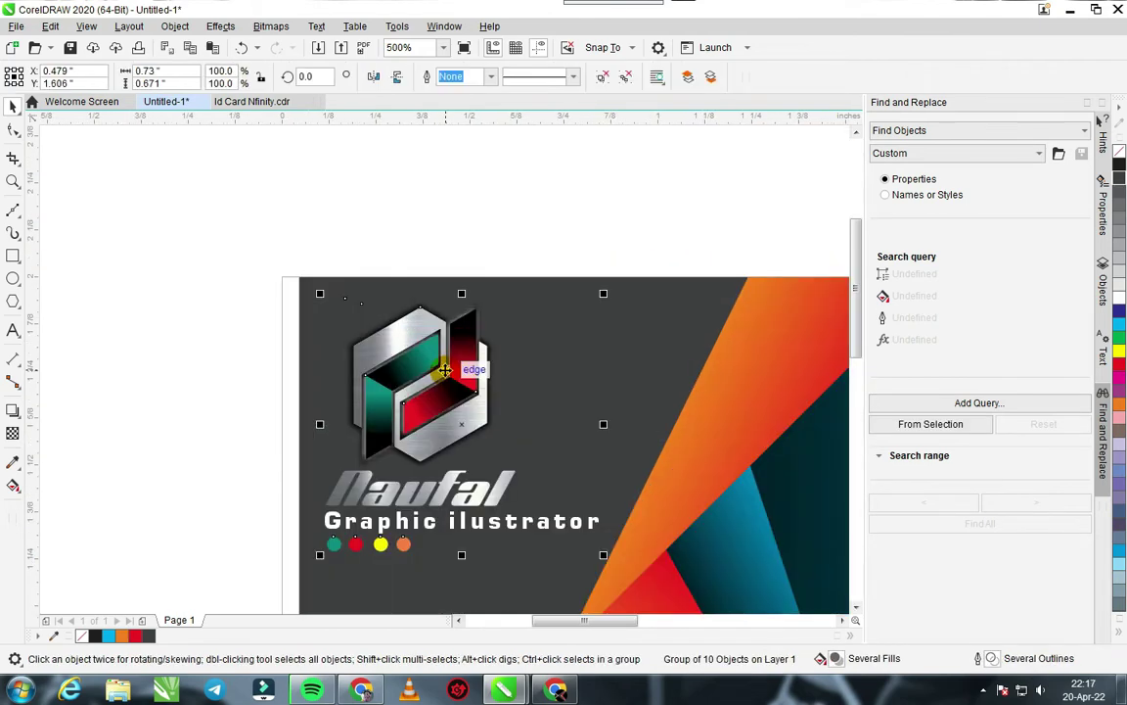
pyautogui.moveTo(603, 556); pyautogui.dragTo(593, 548)
pyautogui.click(232, 378)
pyautogui.scroll(-1, 444, 377)
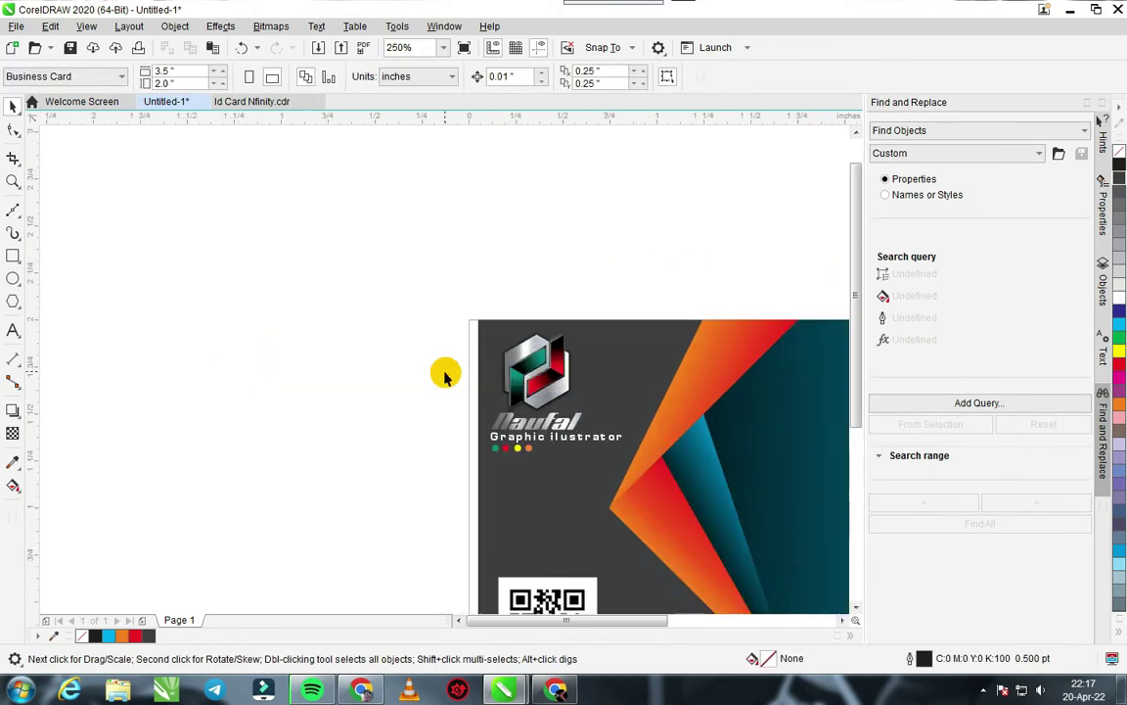
pyautogui.scroll(-1, 445, 377)
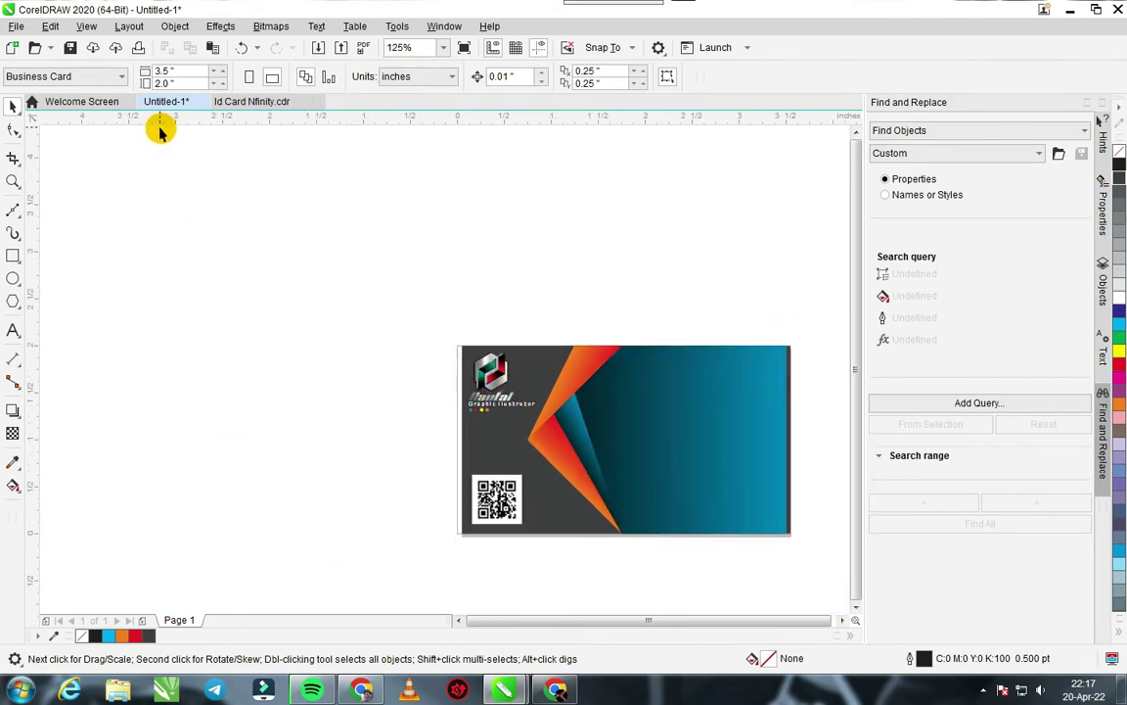
# - Copy the contact texts with their coloured label squares from Id Card Nfinity.cdr and paste them into the business card document
pyautogui.click(245, 101)
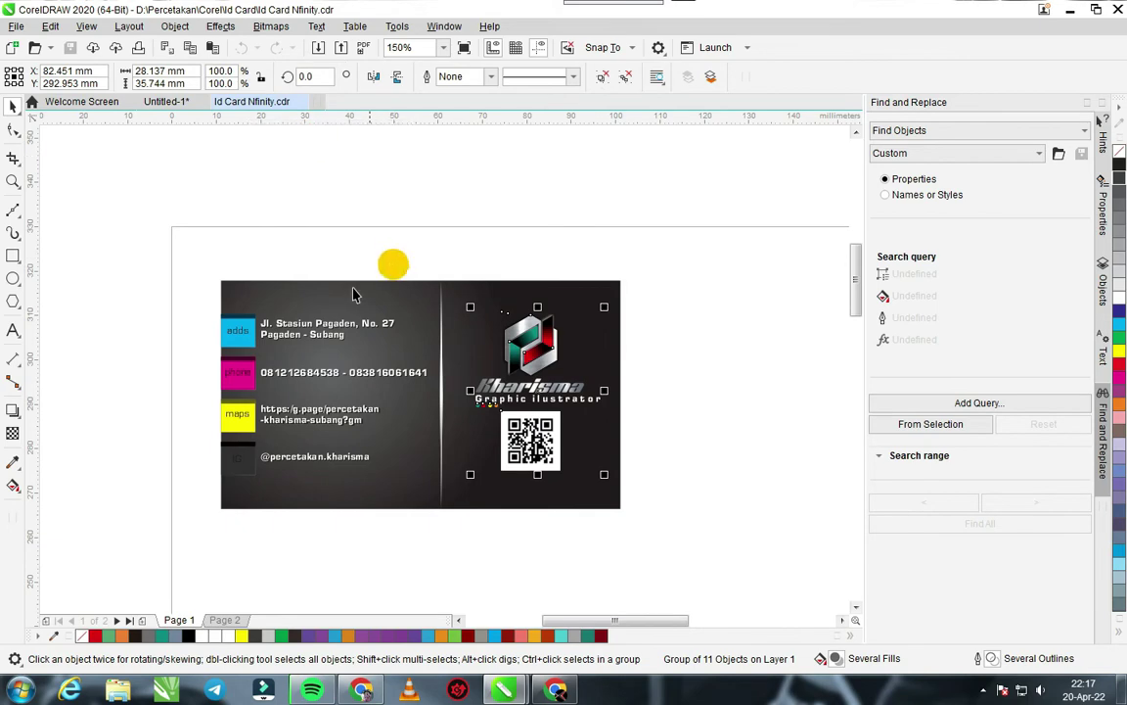
pyautogui.moveTo(180, 300); pyautogui.dragTo(441, 494)
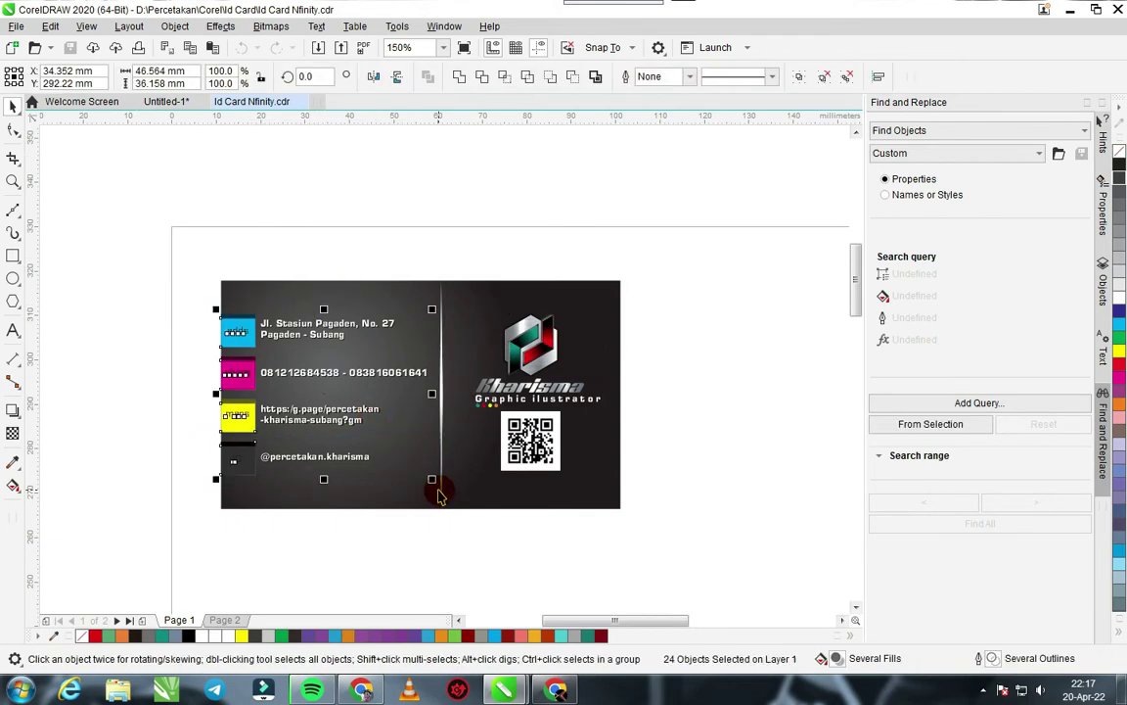
pyautogui.click(166, 102)
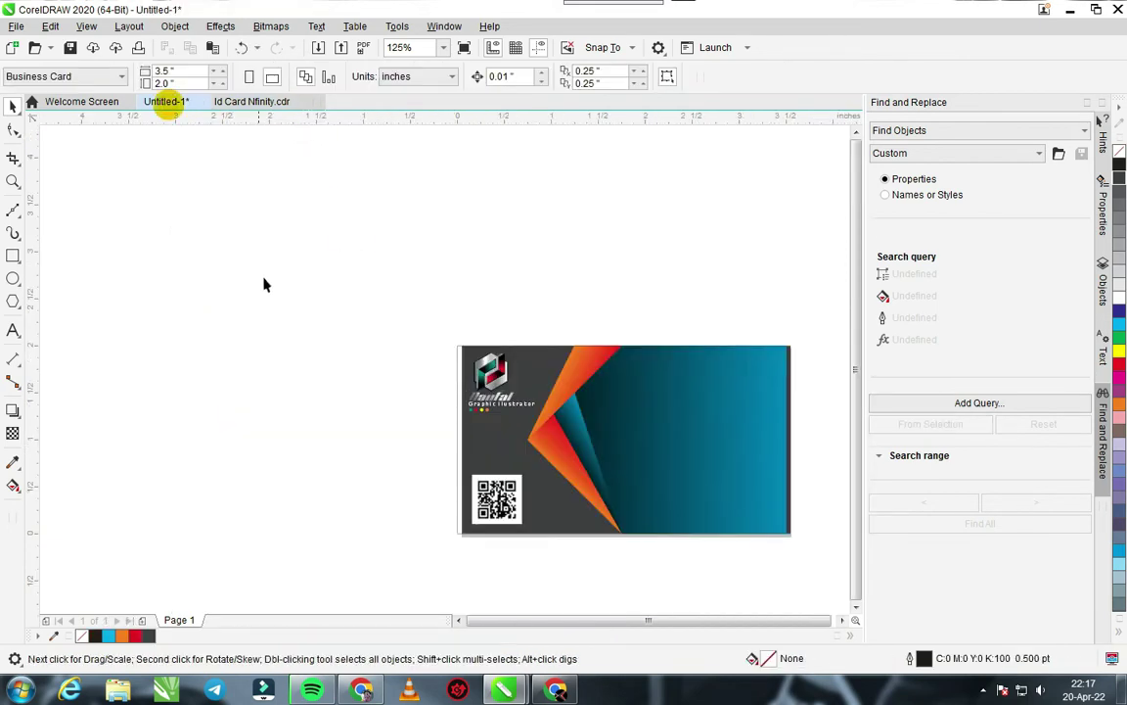
pyautogui.hotkey('ctrl', 'v')
pyautogui.scroll(-2, 460, 372)
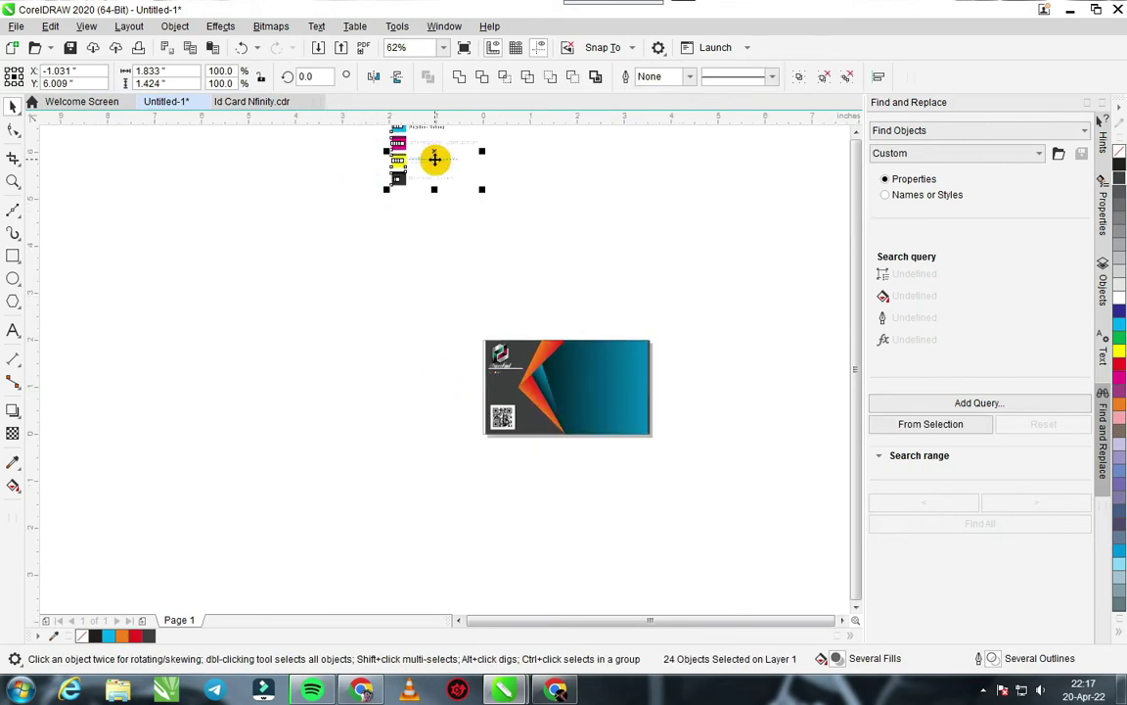
# - Move the pasted contact block onto the card so its coloured squares sit near the card's right edge
pyautogui.moveTo(510, 274); pyautogui.dragTo(617, 401)
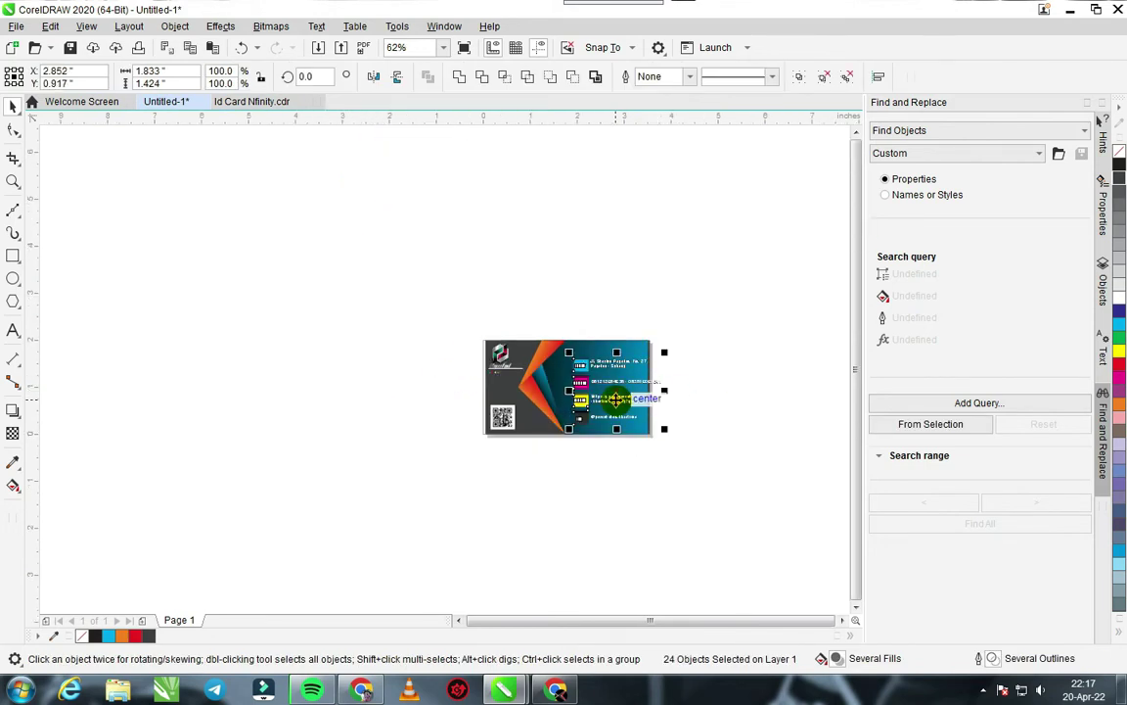
pyautogui.scroll(1, 617, 400)
pyautogui.moveTo(445, 370); pyautogui.dragTo(515, 309)
pyautogui.click(516, 232)
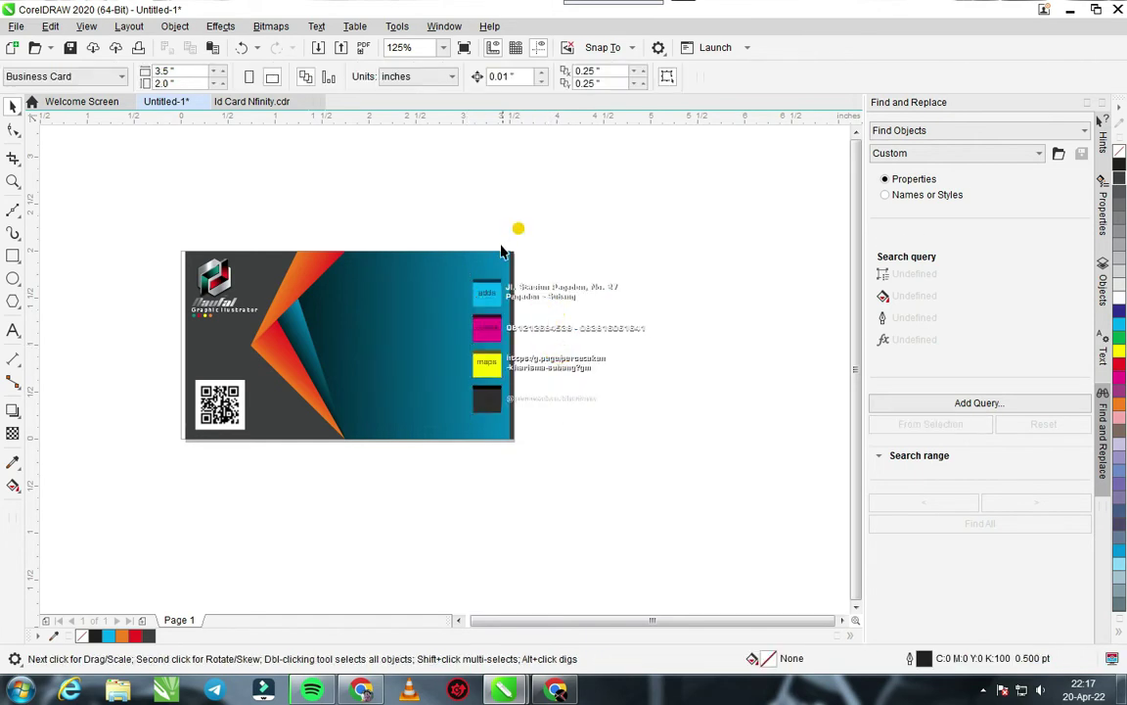
# - Move the four contact text entries onto the teal area, left of the coloured label squares
pyautogui.moveTo(500, 247); pyautogui.dragTo(618, 400)
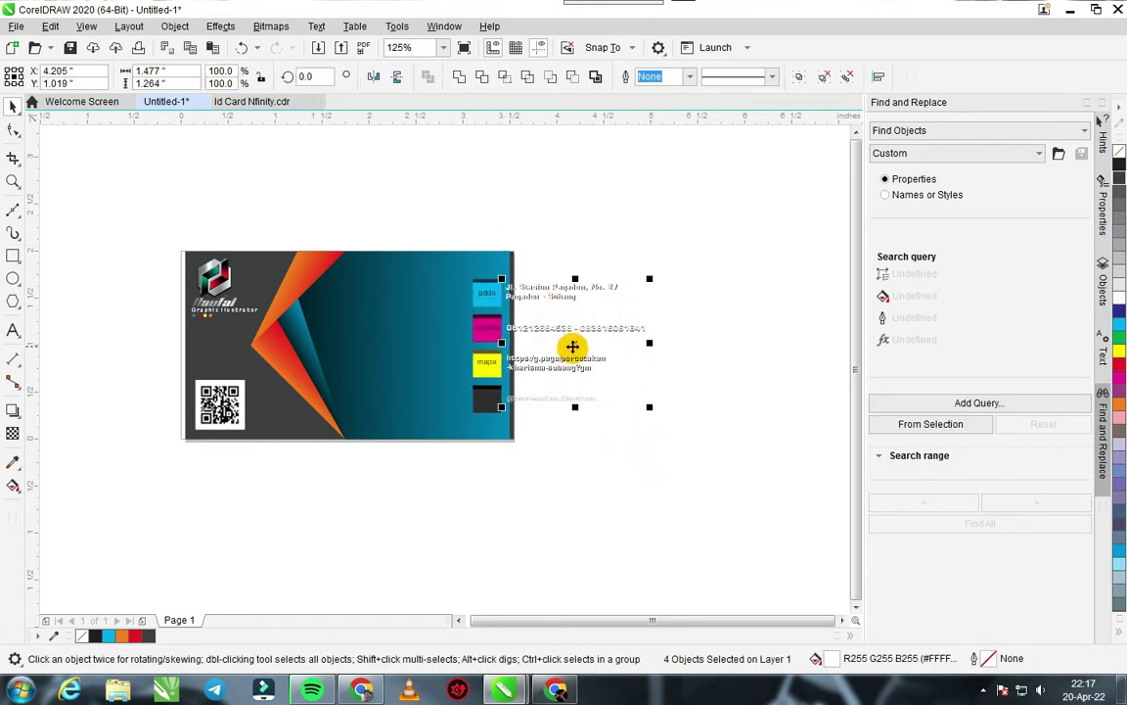
pyautogui.moveTo(570, 350); pyautogui.dragTo(401, 341)
pyautogui.click(426, 205)
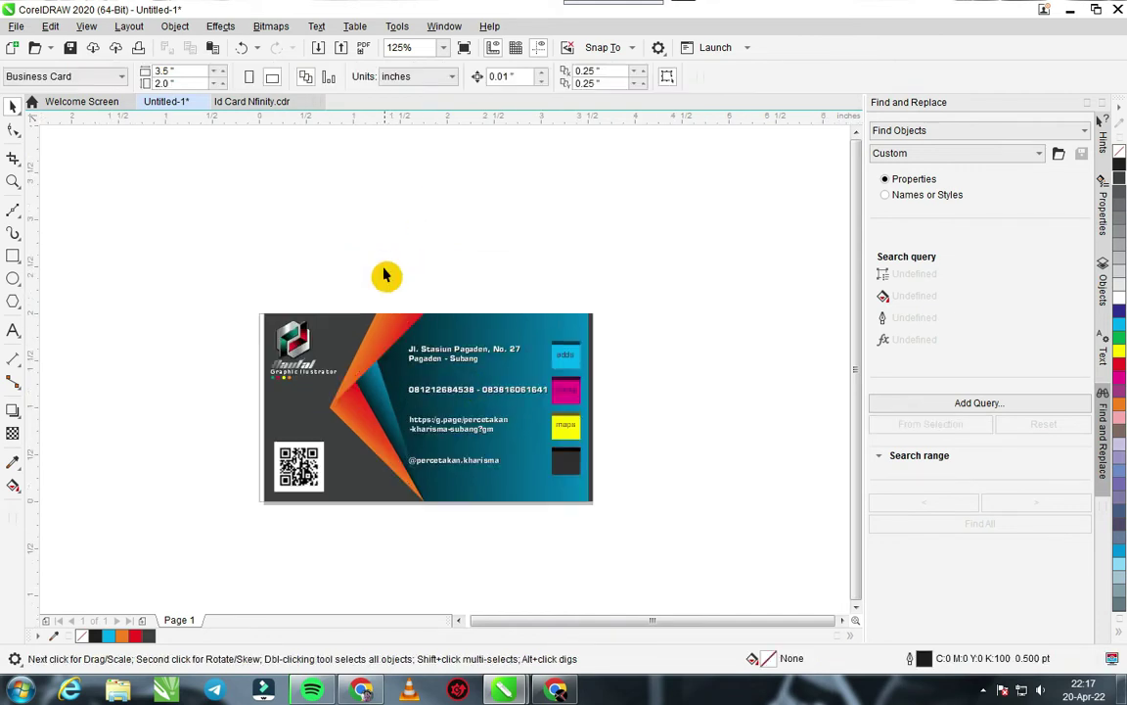
# - Set the text alignment of all contact entries to Right
pyautogui.moveTo(383, 274); pyautogui.dragTo(553, 535)
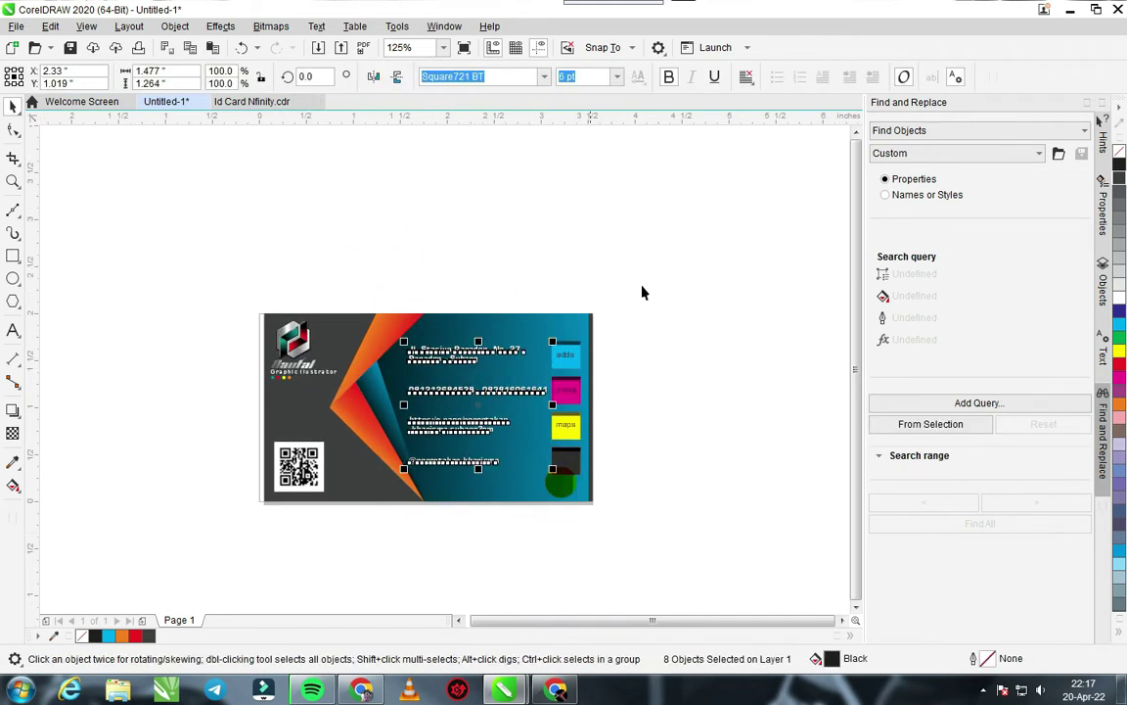
pyautogui.click(745, 77)
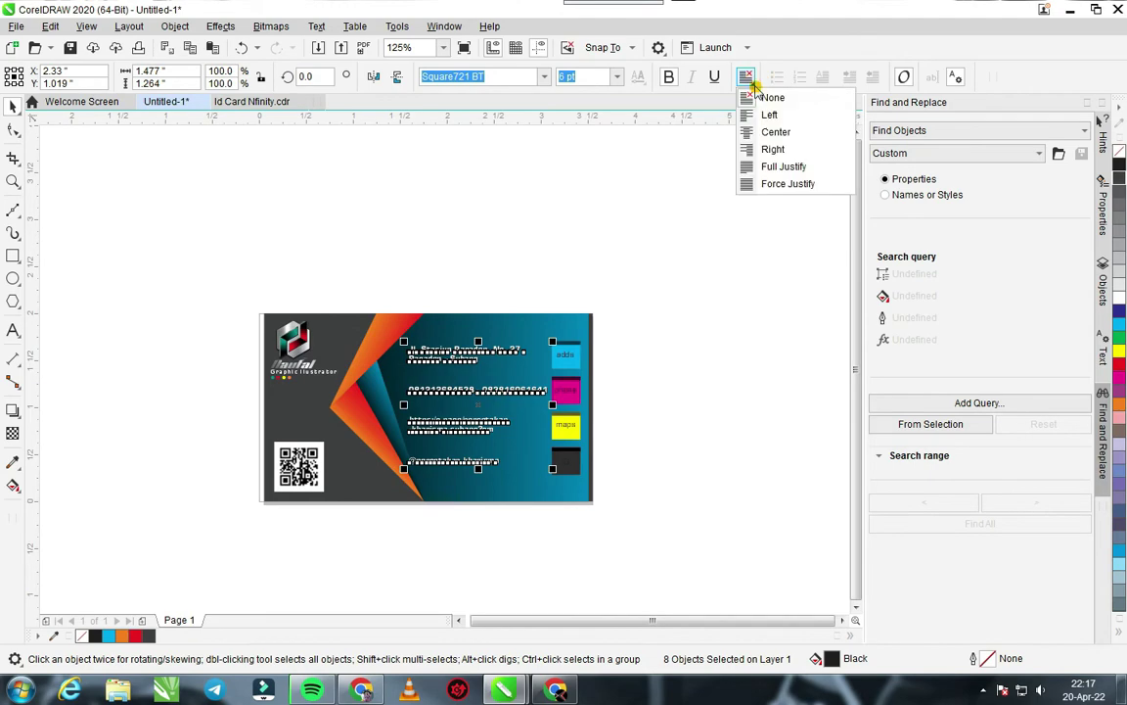
pyautogui.click(769, 149)
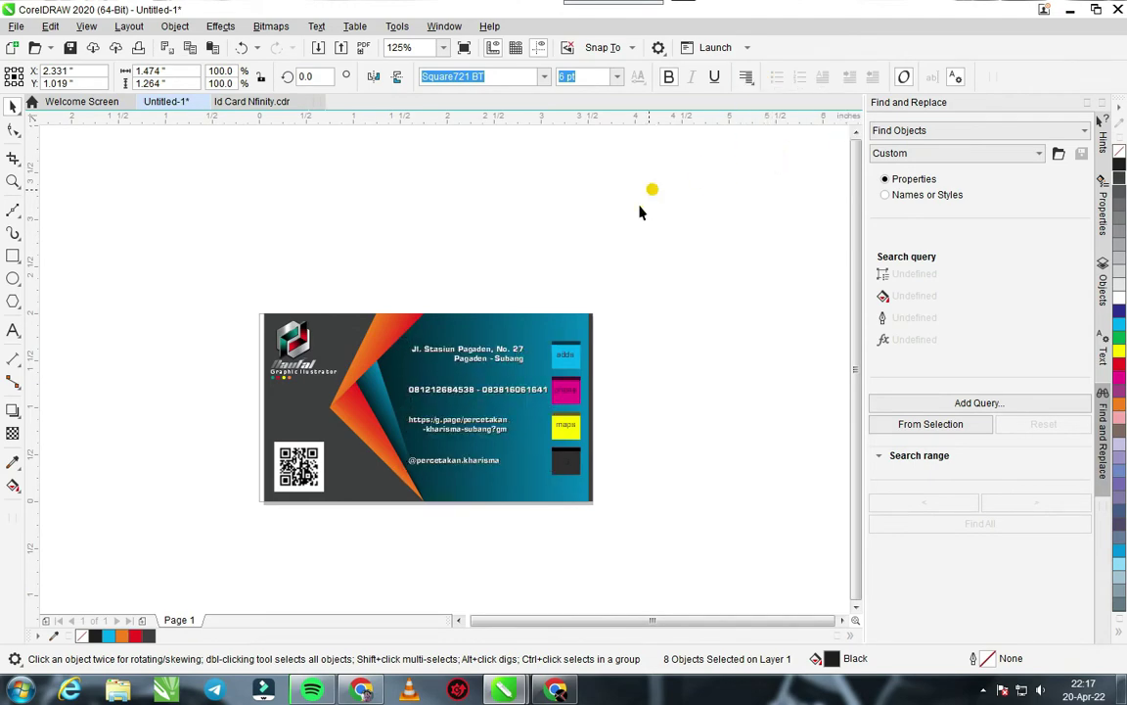
pyautogui.click(644, 209)
# - Move the two-line address and its shadow copy right, close to the adds label
pyautogui.scroll(3, 443, 380)
pyautogui.scroll(-1, 432, 352)
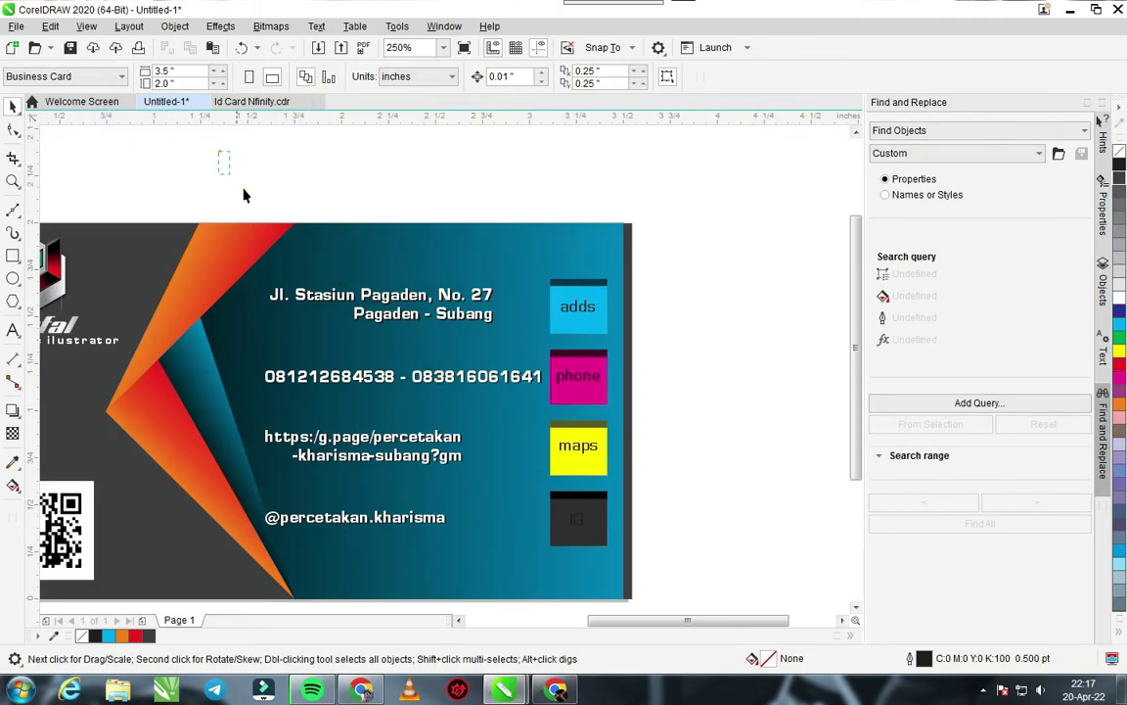
pyautogui.moveTo(243, 195); pyautogui.dragTo(522, 342)
pyautogui.scroll(2, 442, 372)
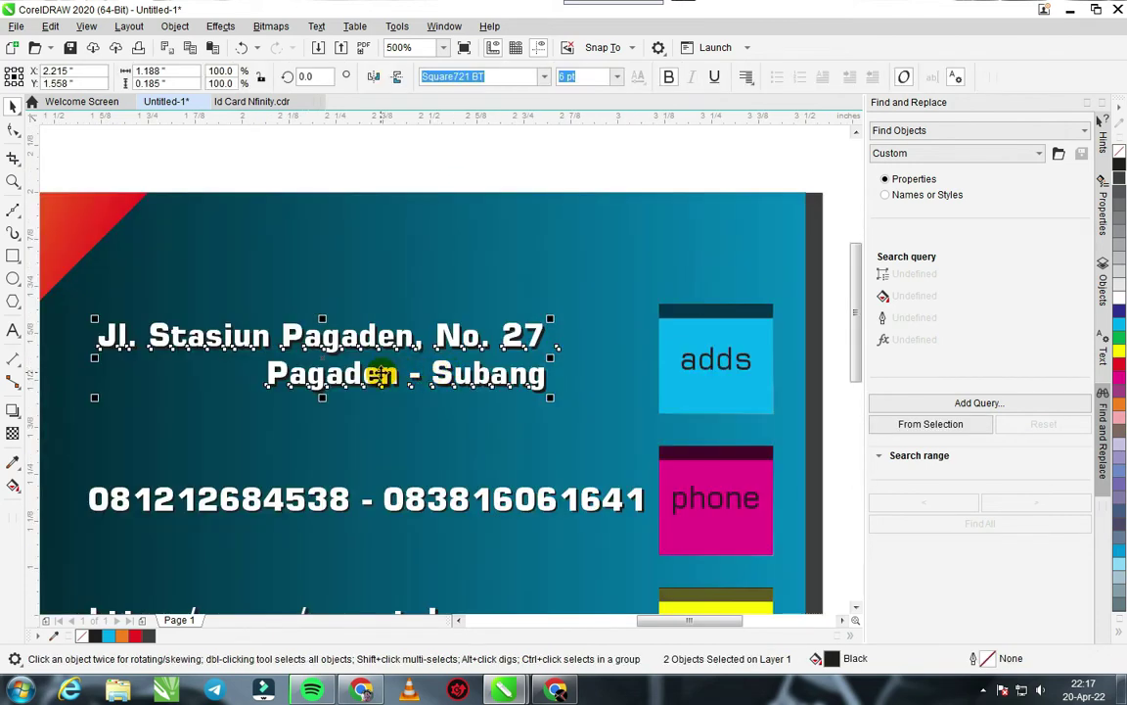
pyautogui.moveTo(380, 372); pyautogui.dragTo(457, 384)
pyautogui.scroll(-2, 479, 394)
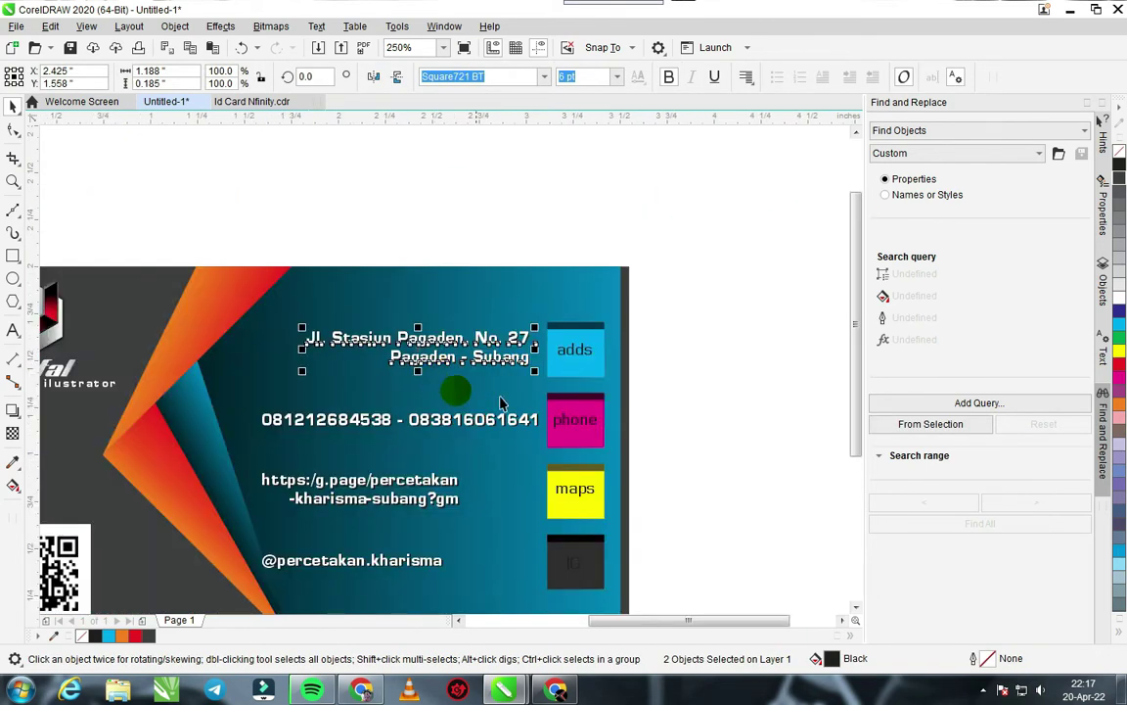
pyautogui.click(627, 397)
pyautogui.click(682, 410)
pyautogui.scroll(-2, 460, 342)
pyautogui.scroll(2, 446, 376)
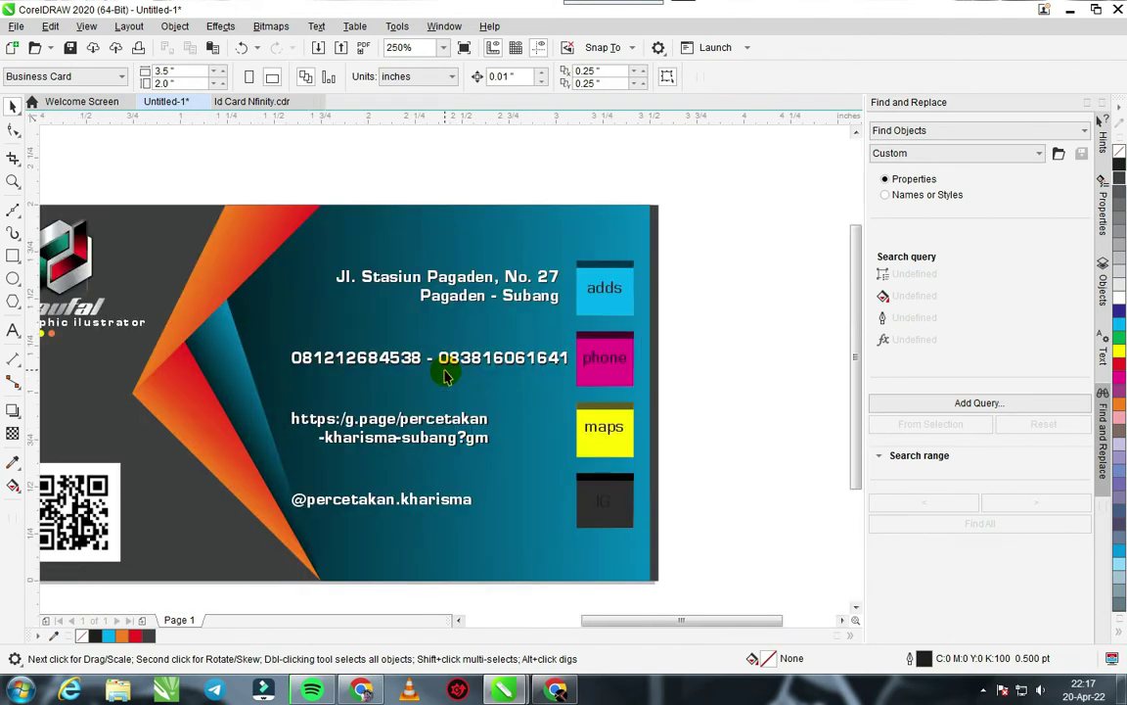
# - Align the maps link and the Instagram handle by their right edges and move them close to their labels
pyautogui.scroll(-1, 446, 376)
pyautogui.moveTo(415, 449); pyautogui.dragTo(473, 388)
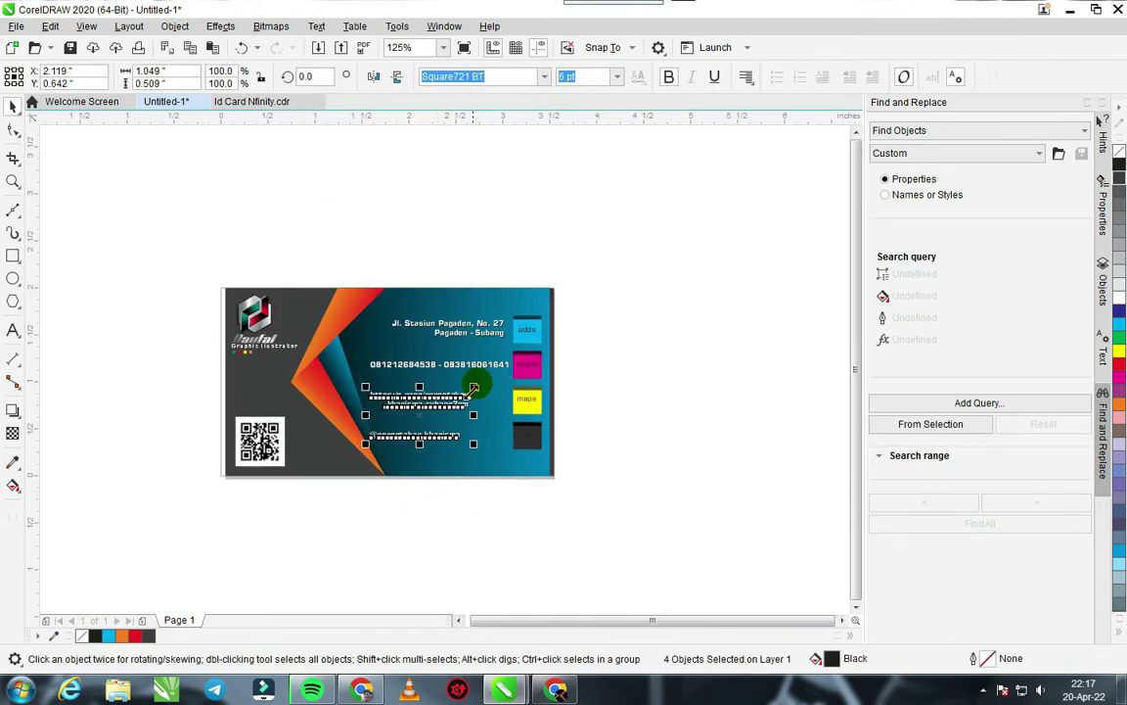
pyautogui.click(442, 491)
pyautogui.scroll(1, 442, 491)
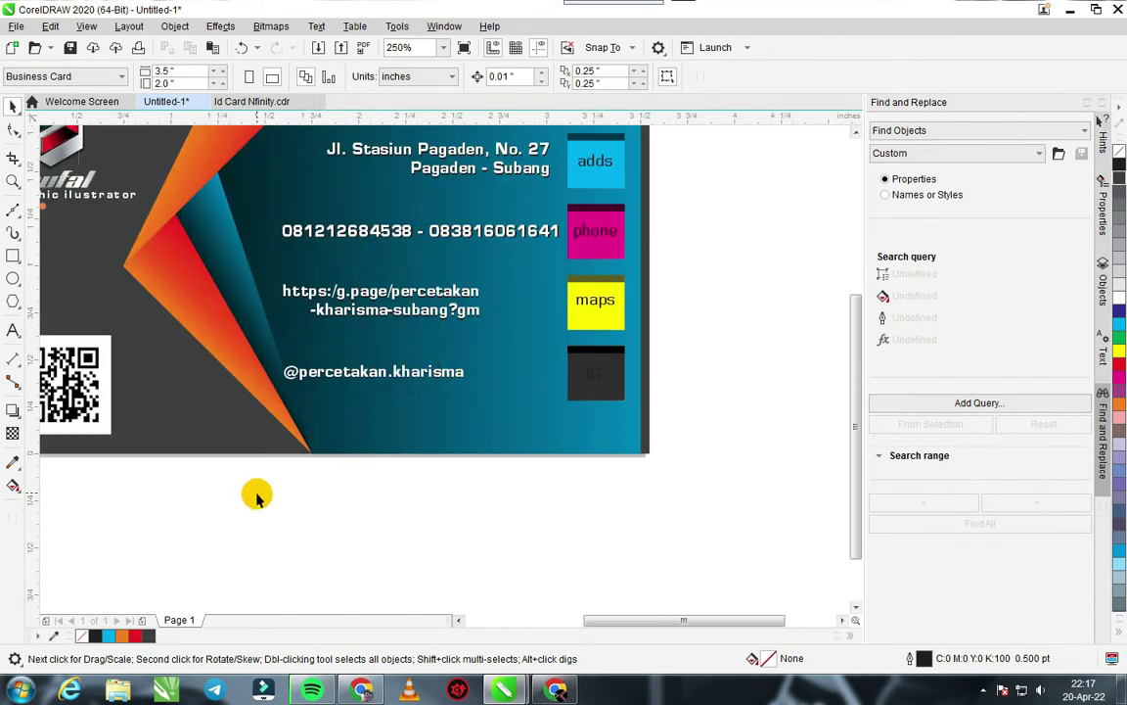
pyautogui.moveTo(254, 493); pyautogui.dragTo(511, 261)
pyautogui.press('r')
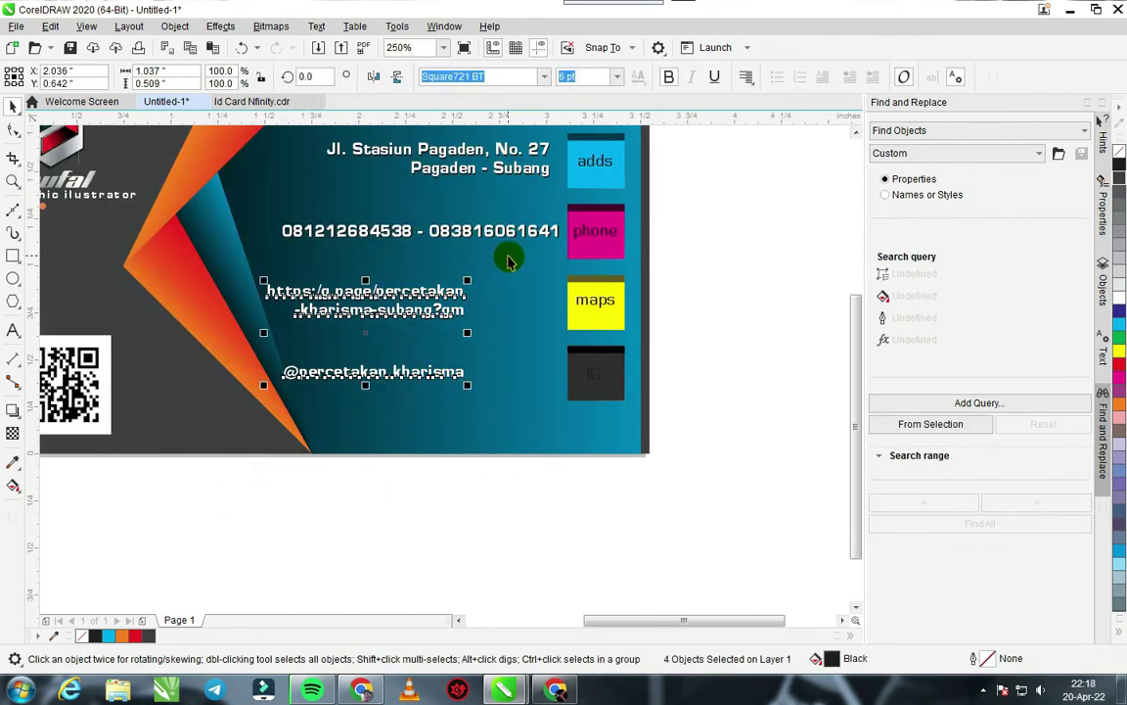
pyautogui.moveTo(367, 332); pyautogui.dragTo(452, 332)
pyautogui.click(762, 244)
pyautogui.scroll(-1, 597, 237)
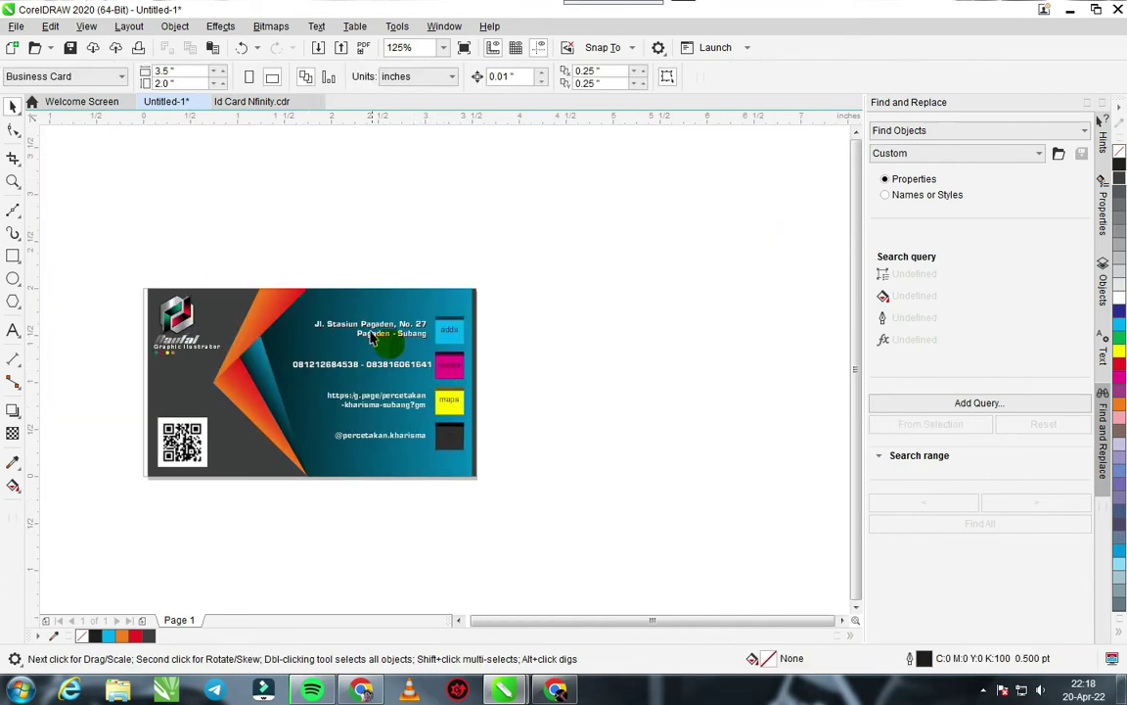
# - Align the phone number line with the address by their right edges
pyautogui.moveTo(257, 246); pyautogui.dragTo(433, 387)
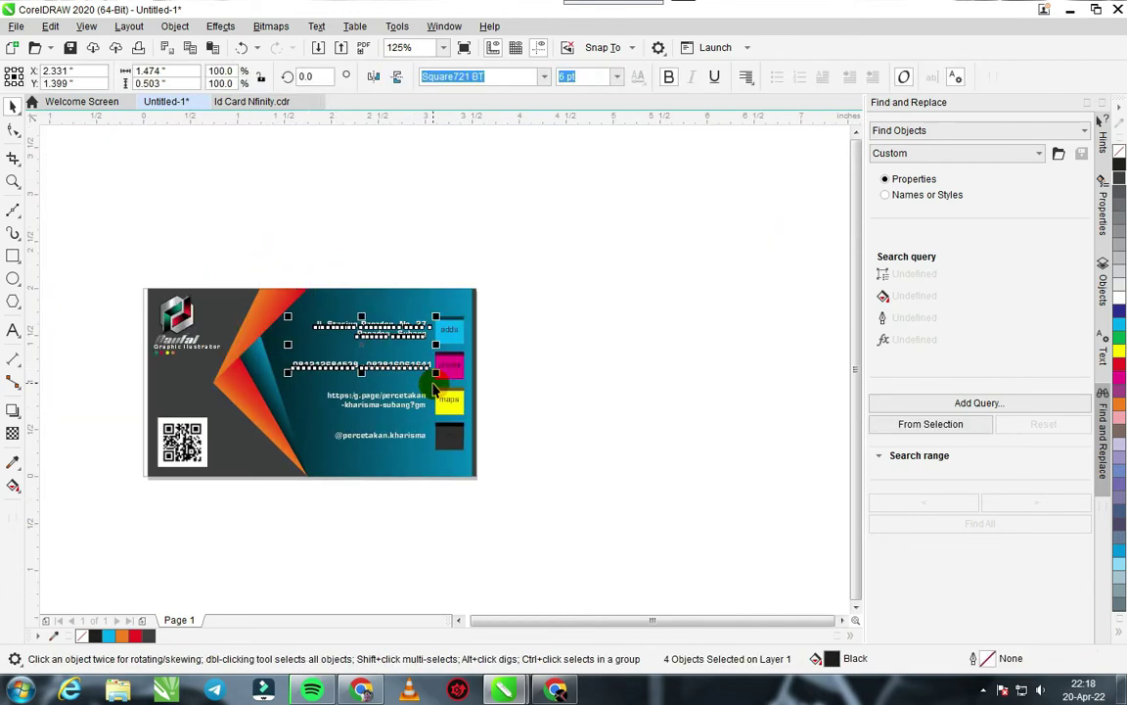
pyautogui.click(239, 230)
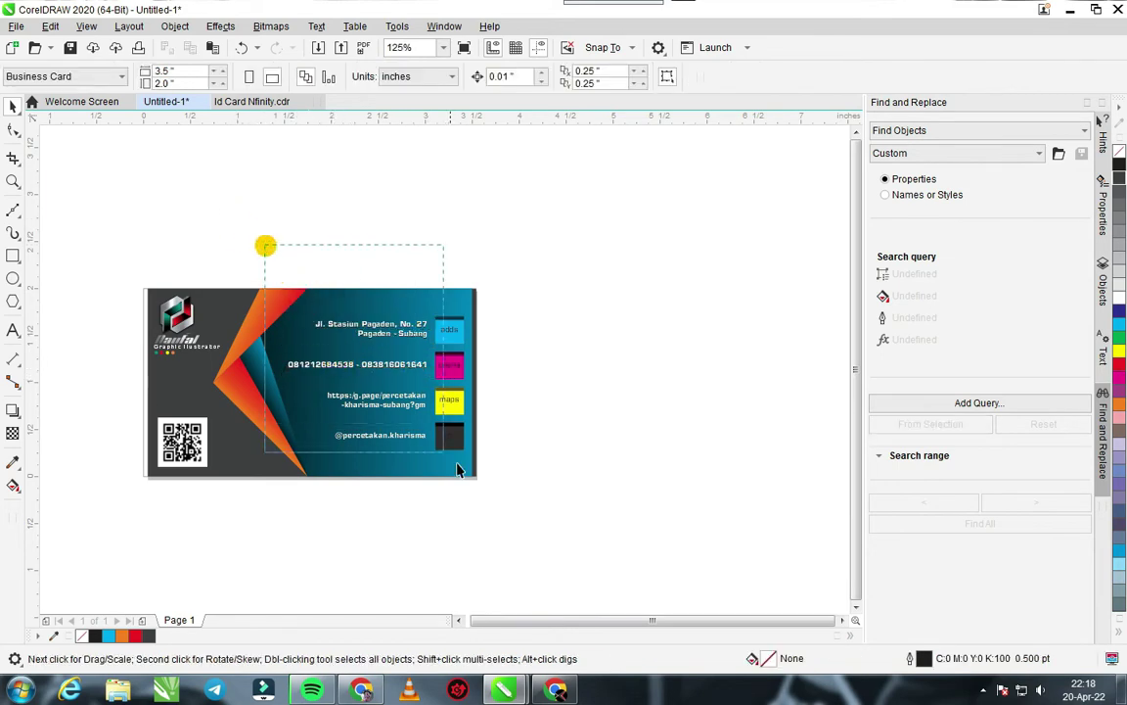
pyautogui.moveTo(456, 469); pyautogui.dragTo(485, 470)
pyautogui.click(556, 445)
# - Fill the dark square behind the IG label with 60% black
pyautogui.scroll(2, 500, 349)
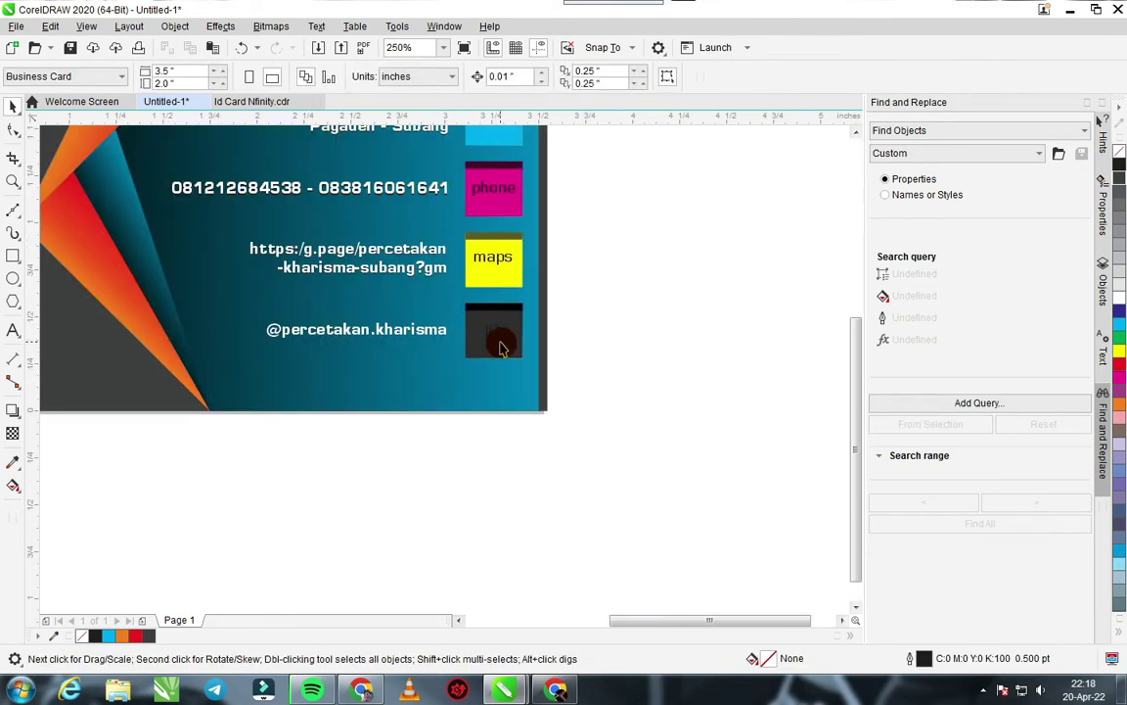
pyautogui.scroll(2, 500, 348)
pyautogui.click(443, 372)
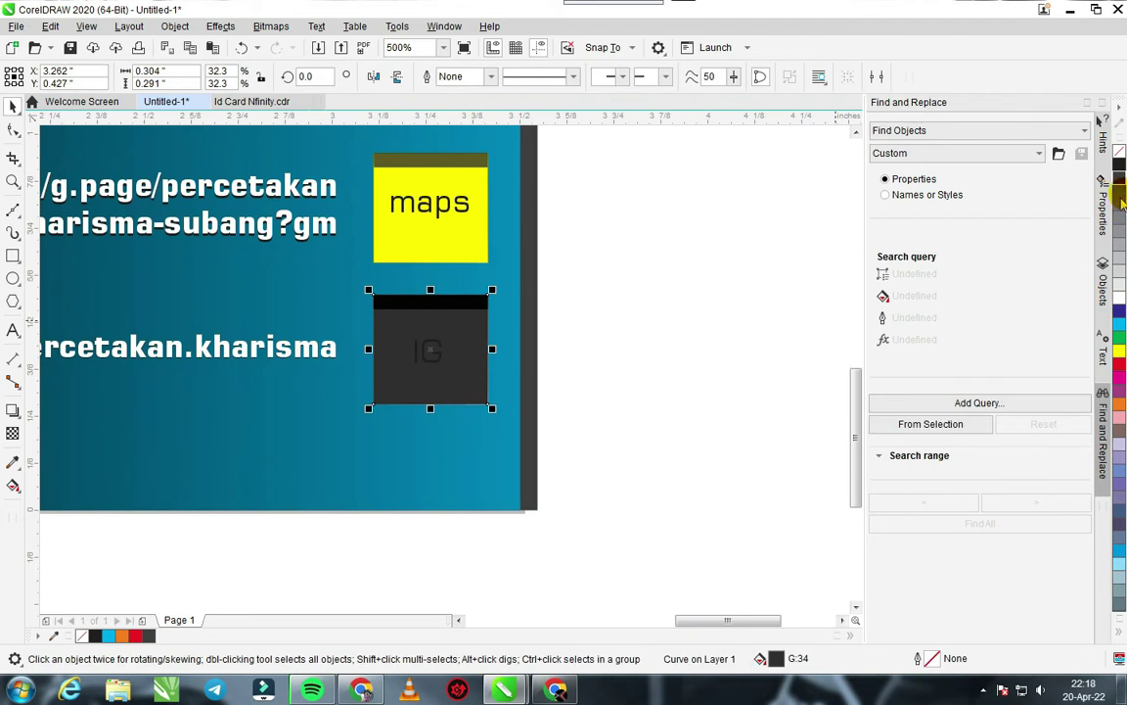
pyautogui.click(1119, 223)
pyautogui.click(745, 312)
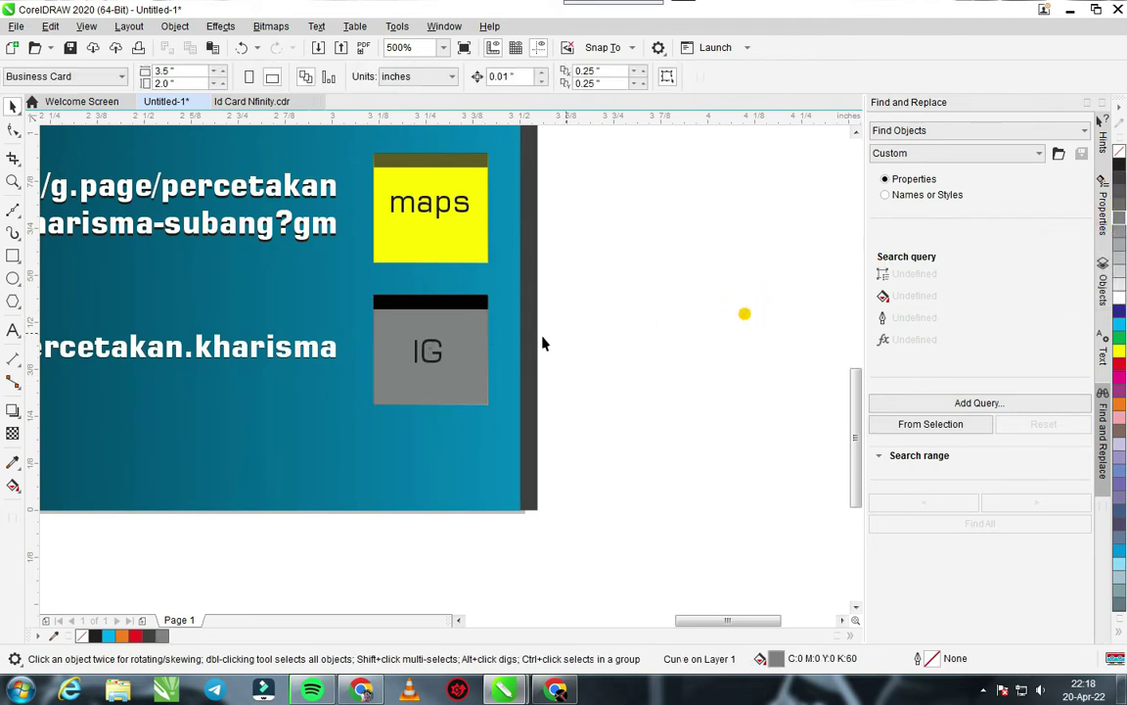
# - Recolour the IG lettering white
pyautogui.click(437, 362)
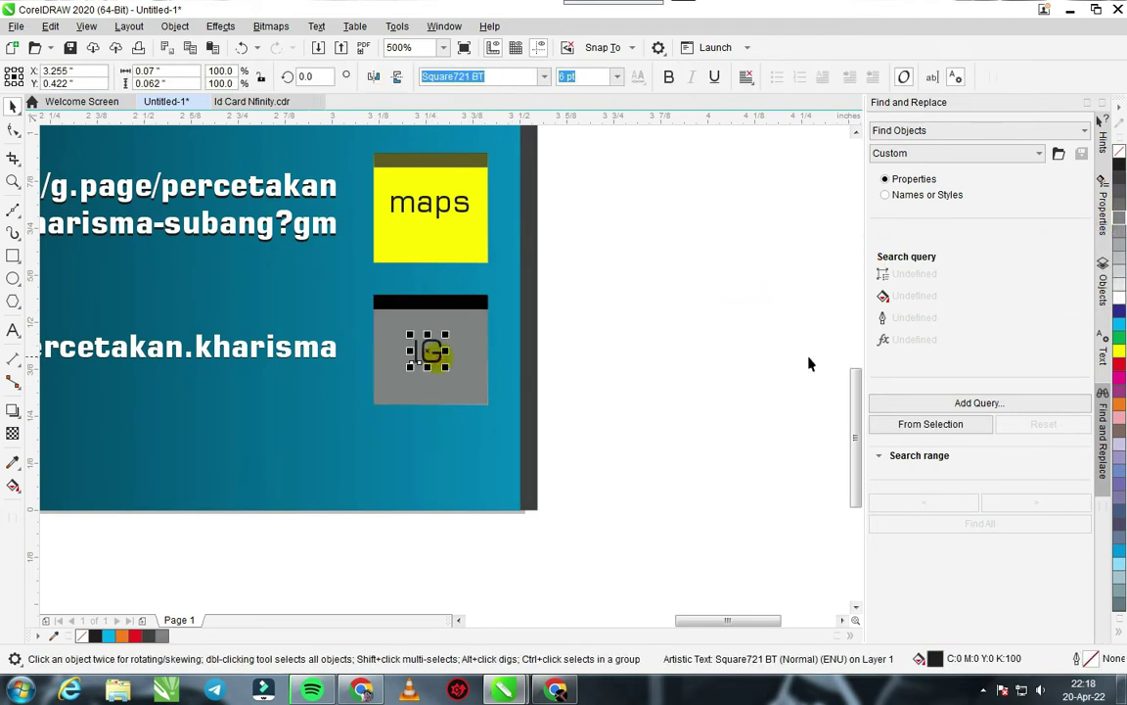
pyautogui.click(1122, 306)
pyautogui.click(654, 339)
pyautogui.scroll(-4, 443, 376)
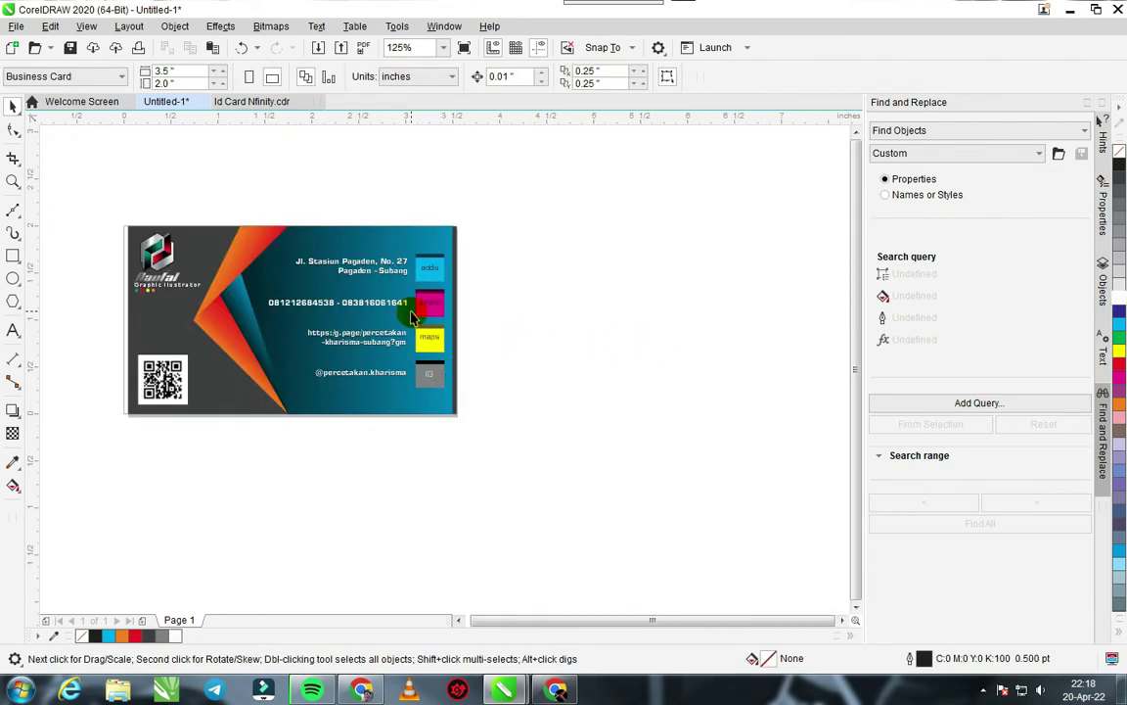
# - Fine-tune the size and position of the whole contact block, texts and labels together, on the teal area
pyautogui.moveTo(248, 194); pyautogui.dragTo(507, 402)
pyautogui.scroll(2, 513, 399)
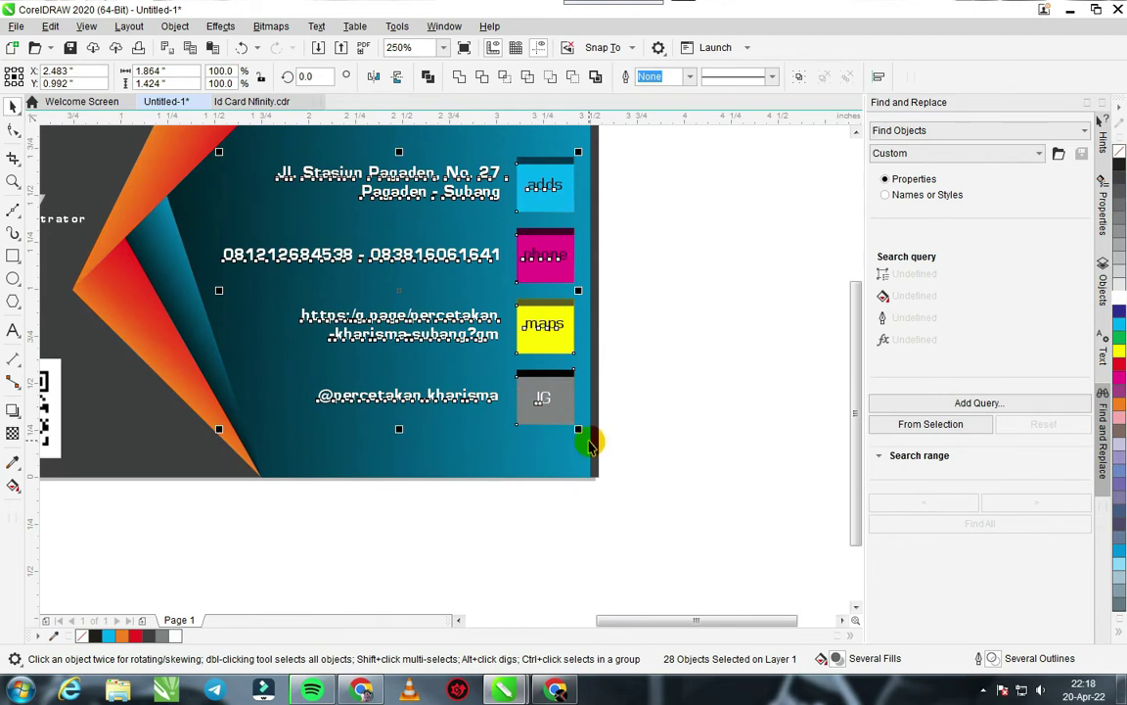
pyautogui.moveTo(582, 435); pyautogui.dragTo(516, 354)
pyautogui.moveTo(451, 256); pyautogui.dragTo(443, 255)
pyautogui.click(696, 298)
pyautogui.scroll(-2, 407, 372)
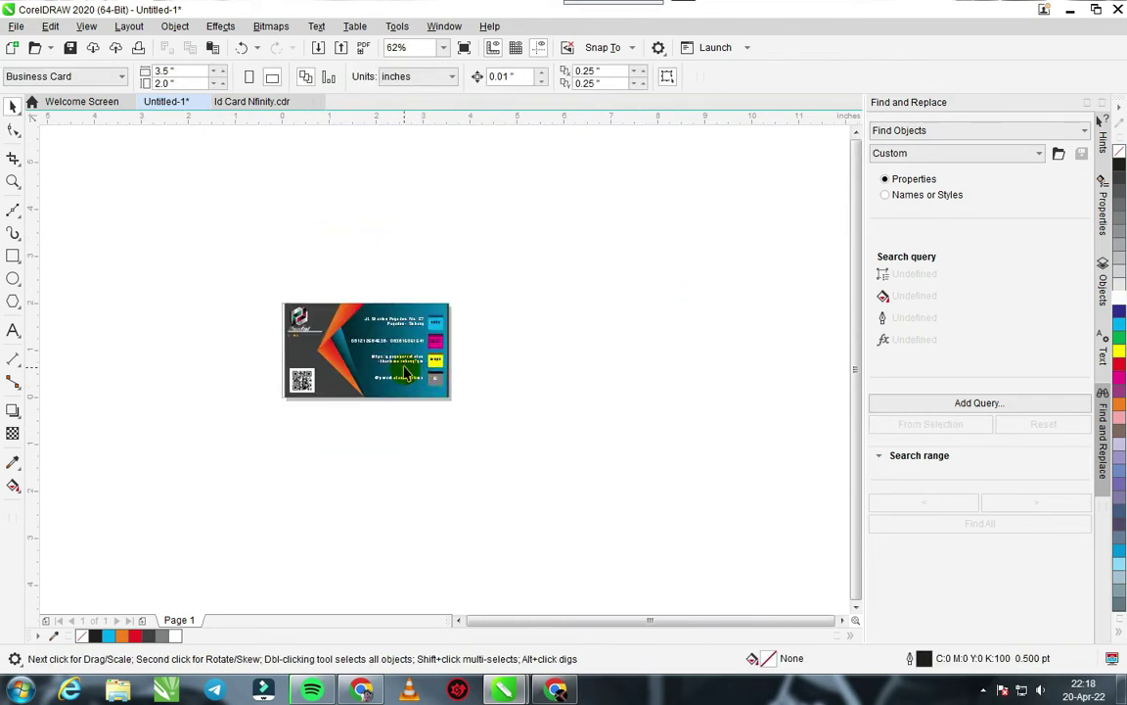
# - Duplicate the dark card background rectangle, fill the copy with 30% black and send it behind all other objects
pyautogui.scroll(1, 407, 371)
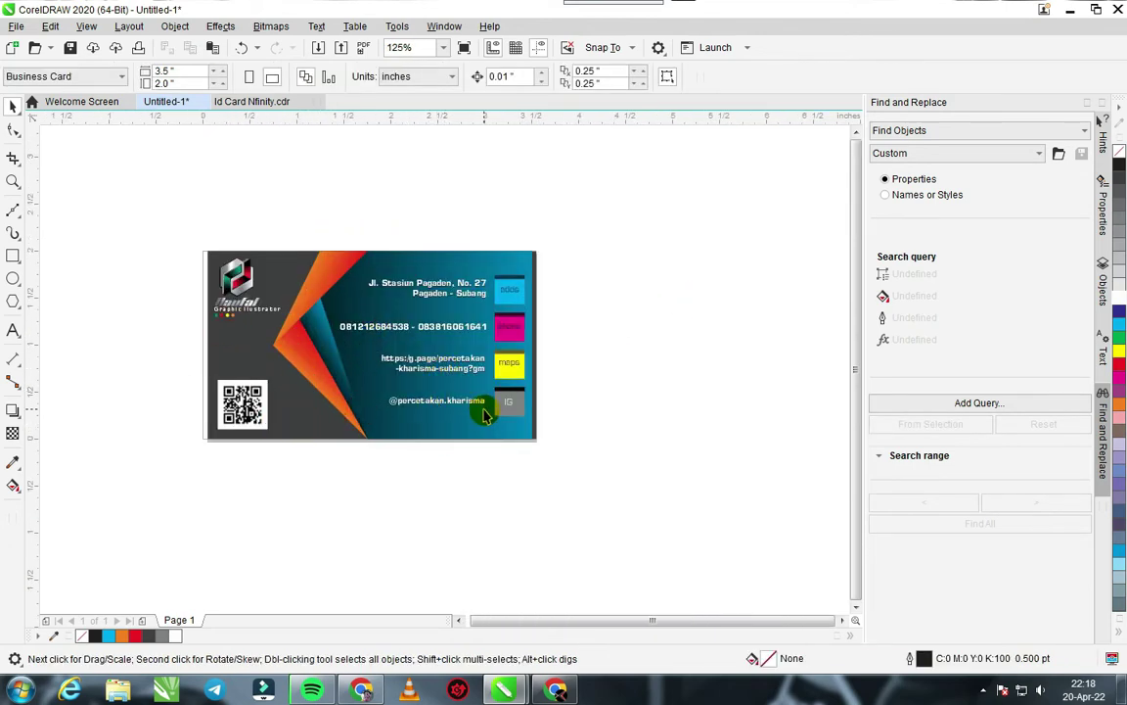
pyautogui.scroll(2, 482, 416)
pyautogui.scroll(-2, 384, 370)
pyautogui.moveTo(233, 256); pyautogui.dragTo(263, 400)
pyautogui.click(1119, 260)
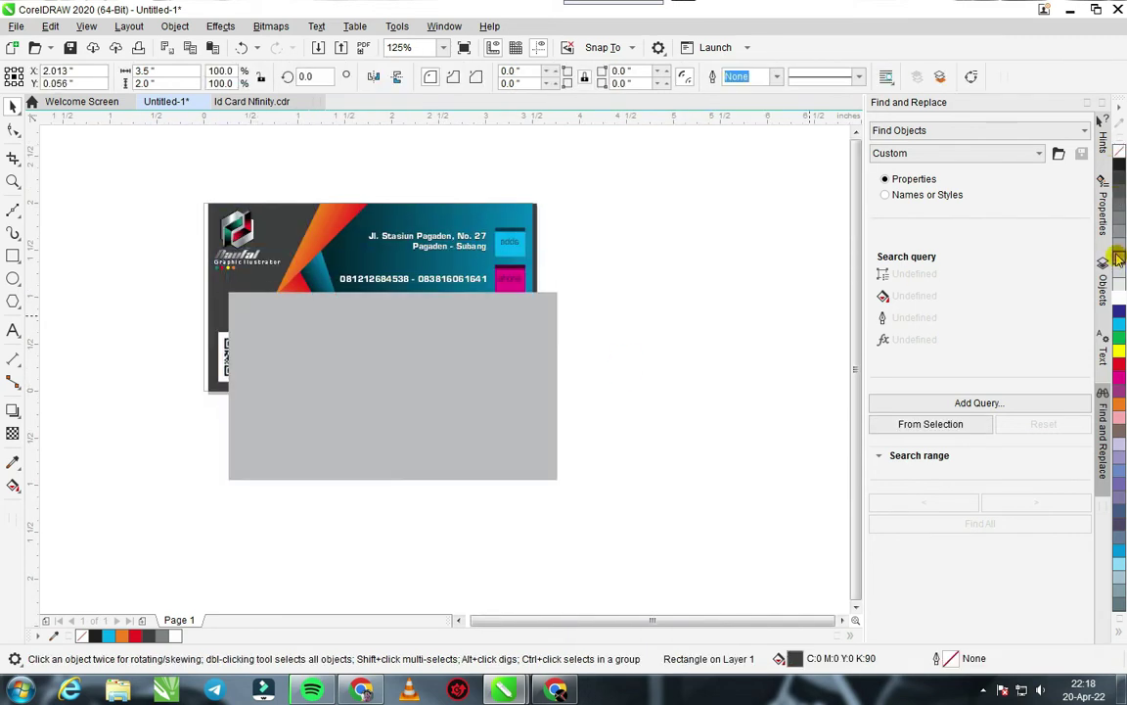
pyautogui.moveTo(469, 394); pyautogui.dragTo(453, 347)
pyautogui.hotkey('shift', 'pagedown')
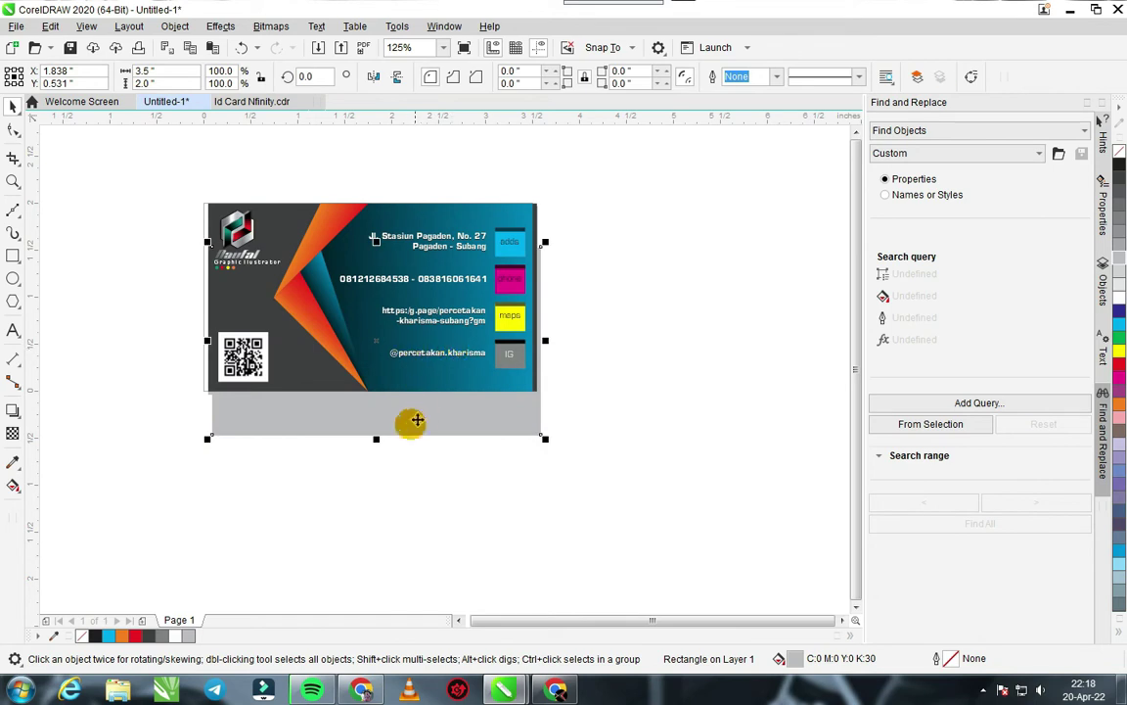
# - Position the light grey rectangle slightly below and to the right of the card as a hard drop shadow
pyautogui.moveTo(415, 422); pyautogui.dragTo(455, 385)
pyautogui.scroll(2, 418, 386)
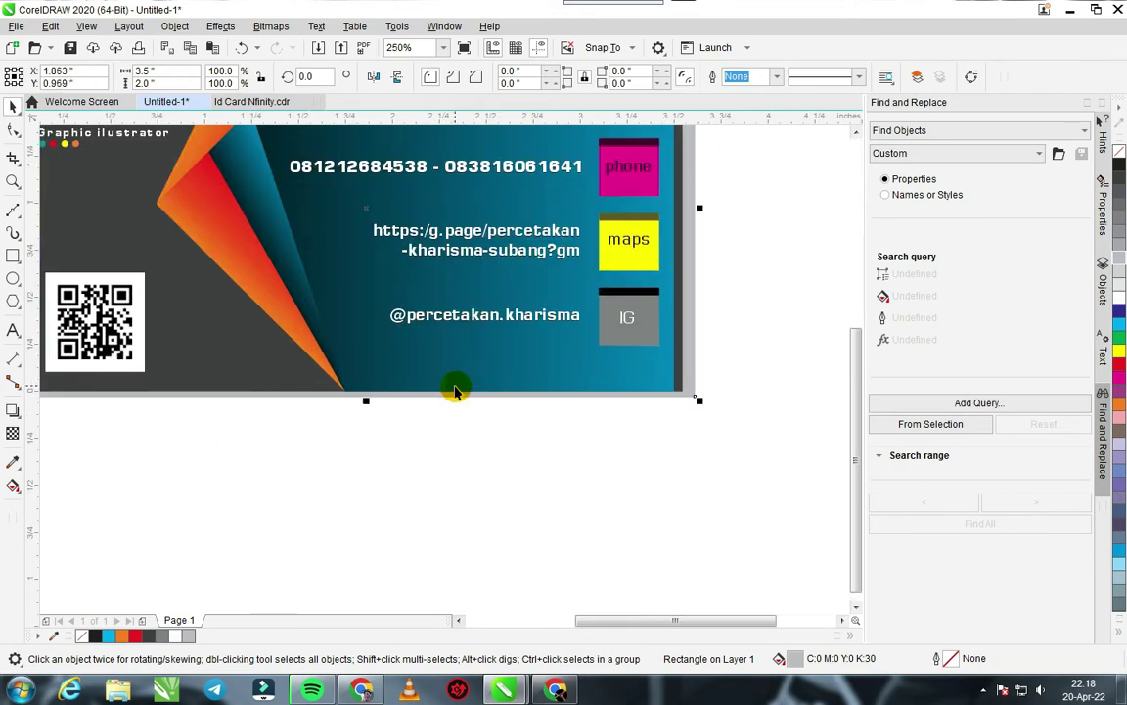
pyautogui.scroll(-2, 455, 372)
pyautogui.scroll(2, 460, 372)
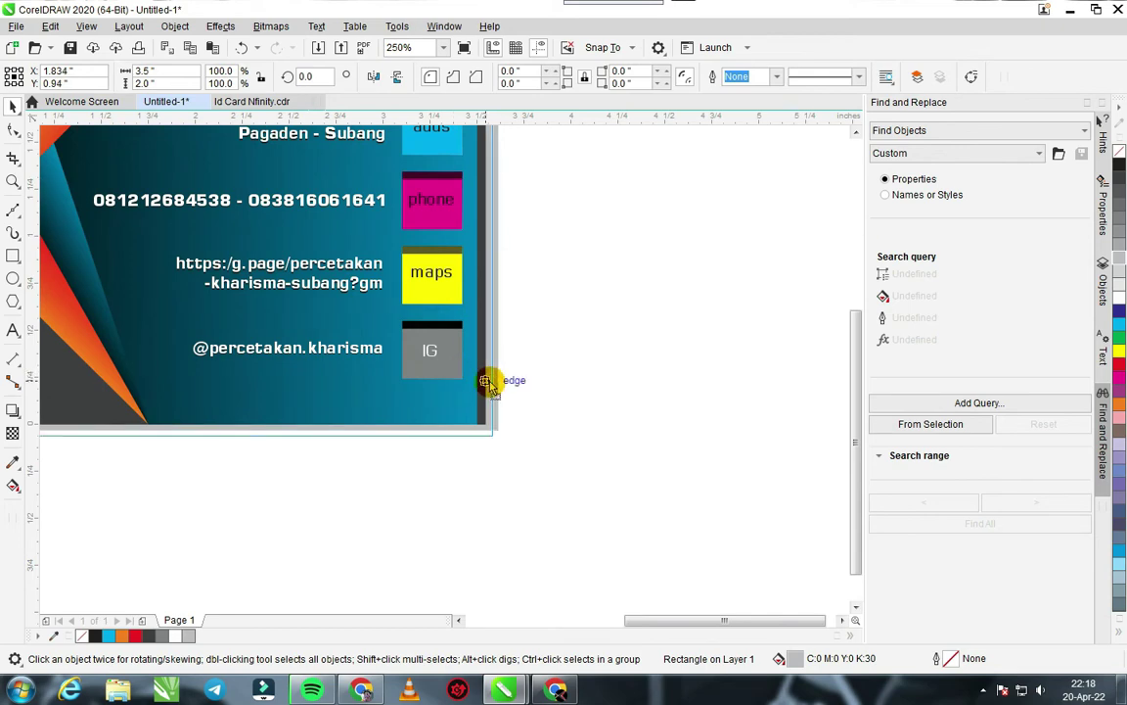
pyautogui.click(591, 380)
# - Shift the QR code slightly right and up within the card's dark area
pyautogui.scroll(-4, 591, 379)
pyautogui.scroll(2, 444, 377)
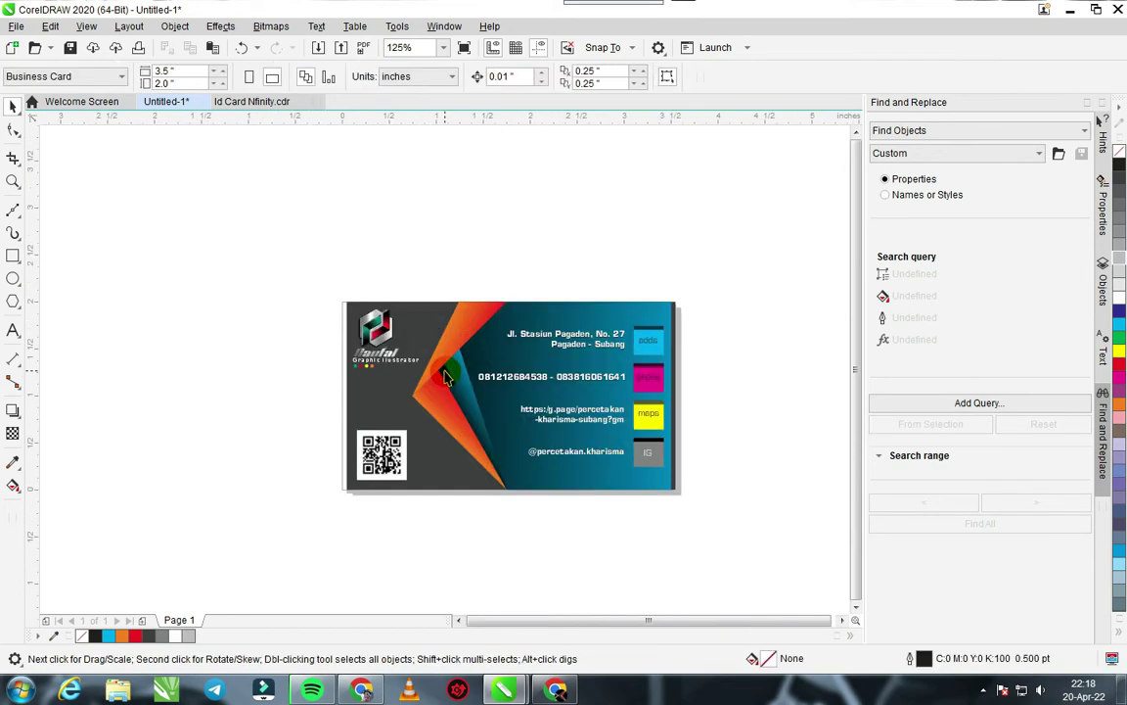
pyautogui.press('z')
pyautogui.moveTo(332, 284); pyautogui.dragTo(688, 502)
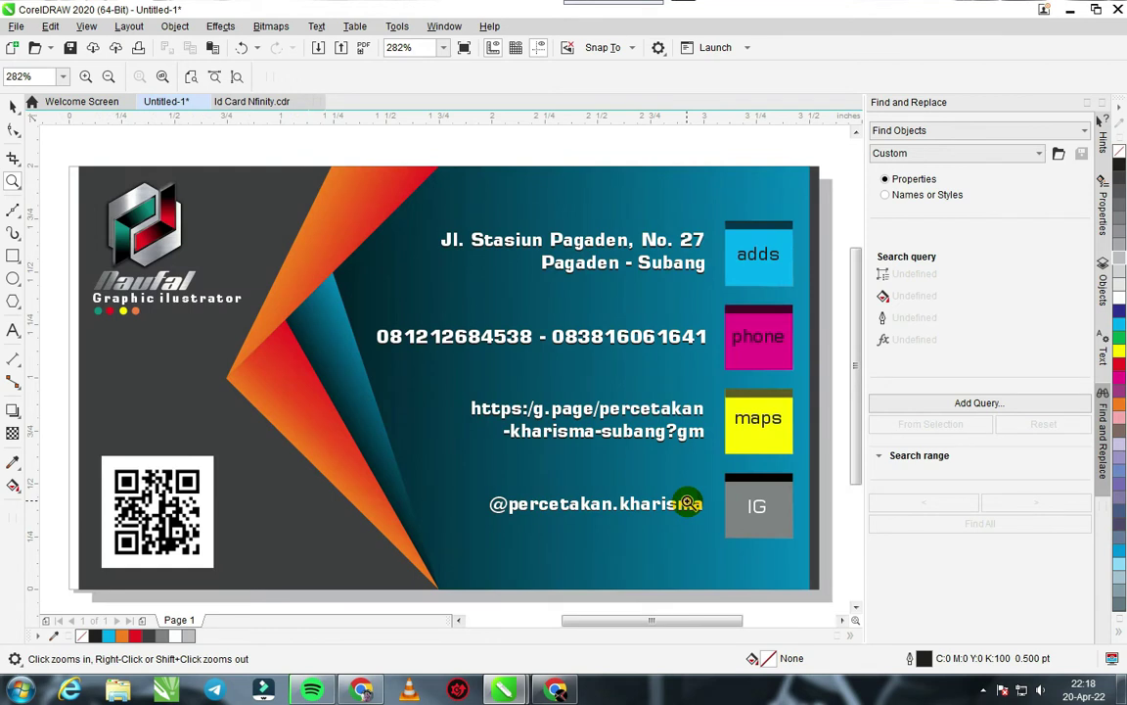
pyautogui.scroll(-2, 442, 371)
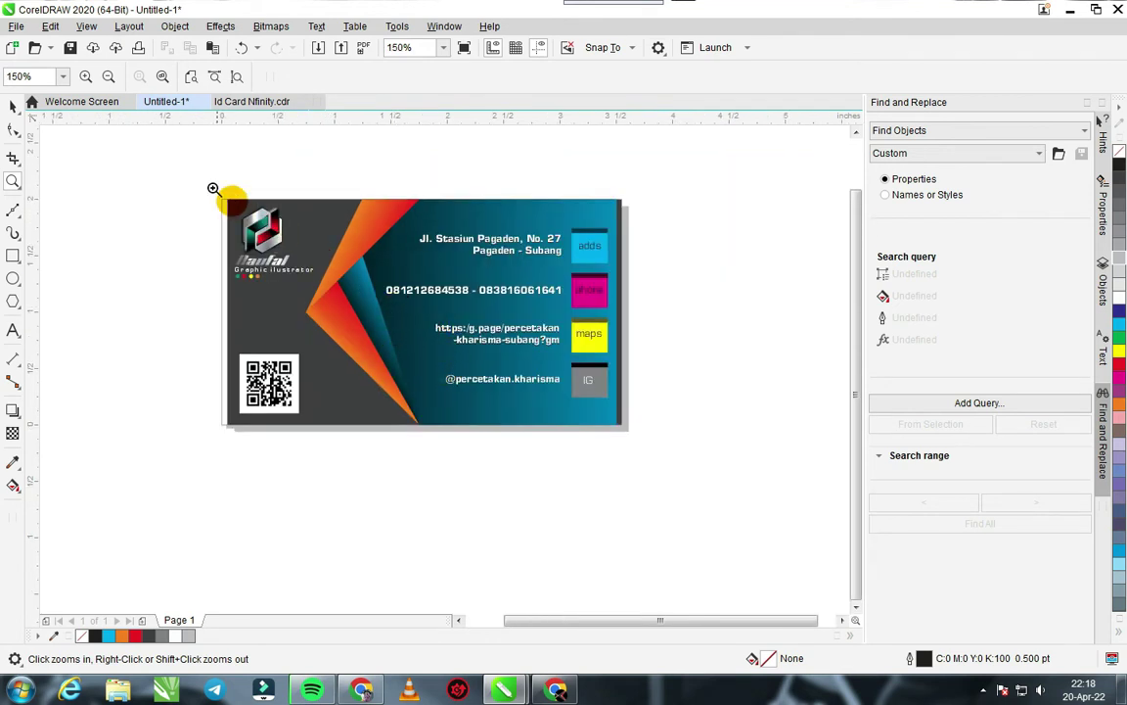
pyautogui.moveTo(192, 169); pyautogui.dragTo(652, 470)
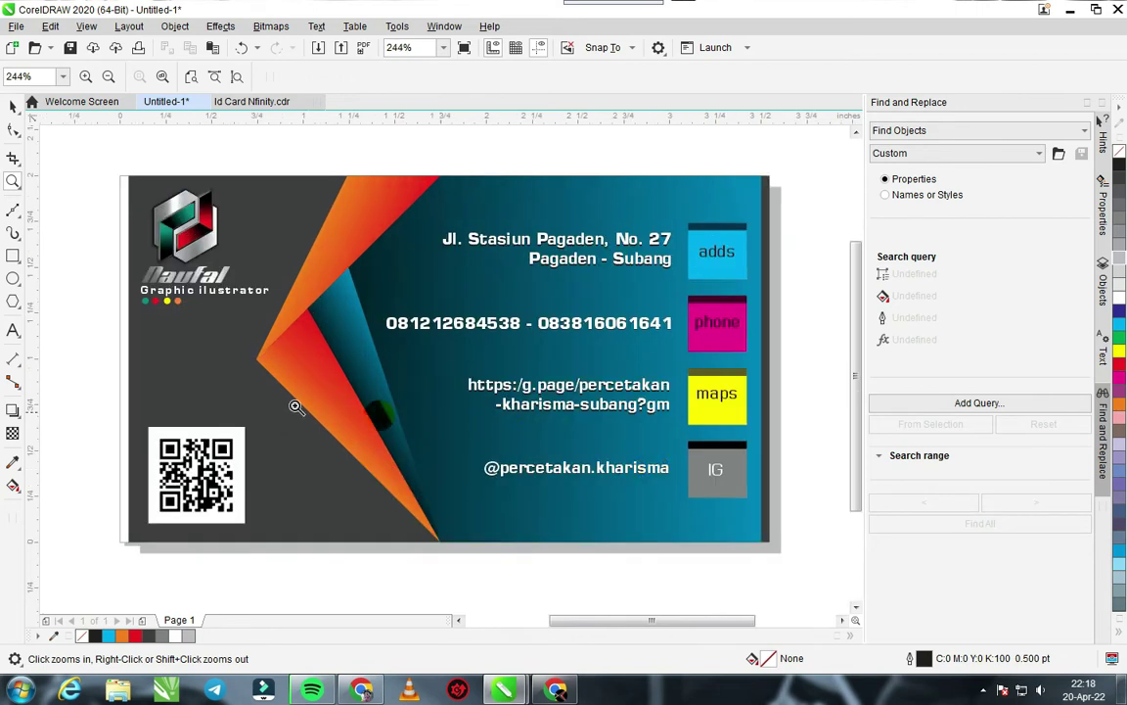
pyautogui.press('space')
pyautogui.click(181, 474)
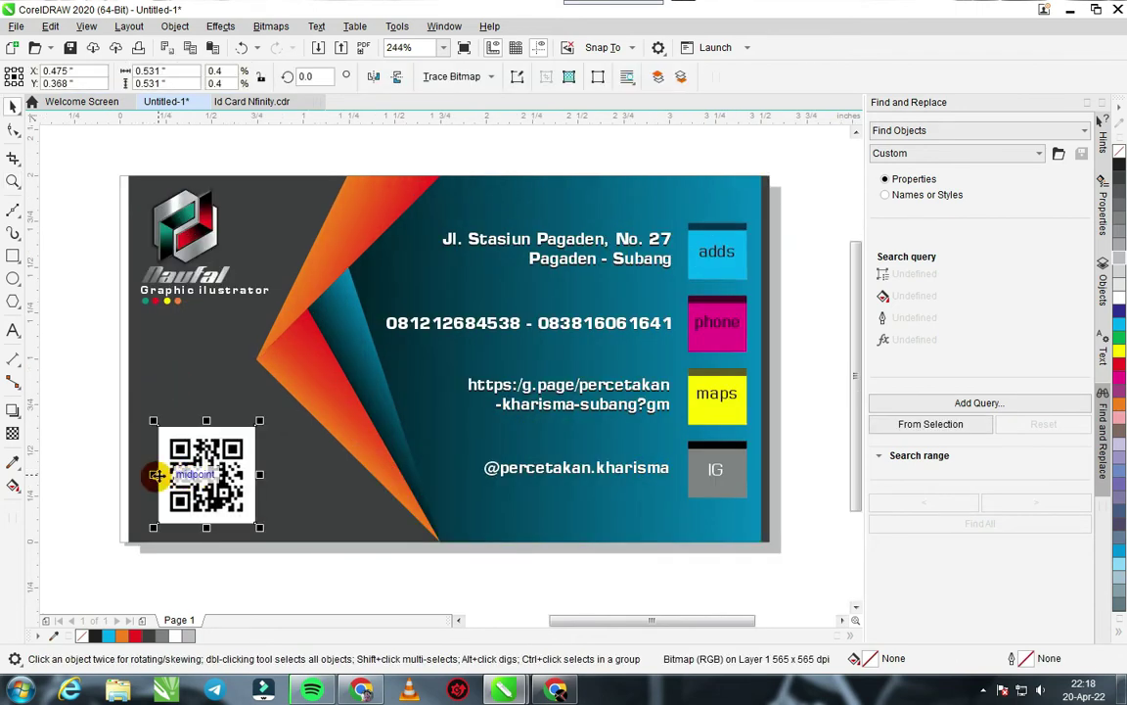
pyautogui.moveTo(177, 435); pyautogui.dragTo(176, 430)
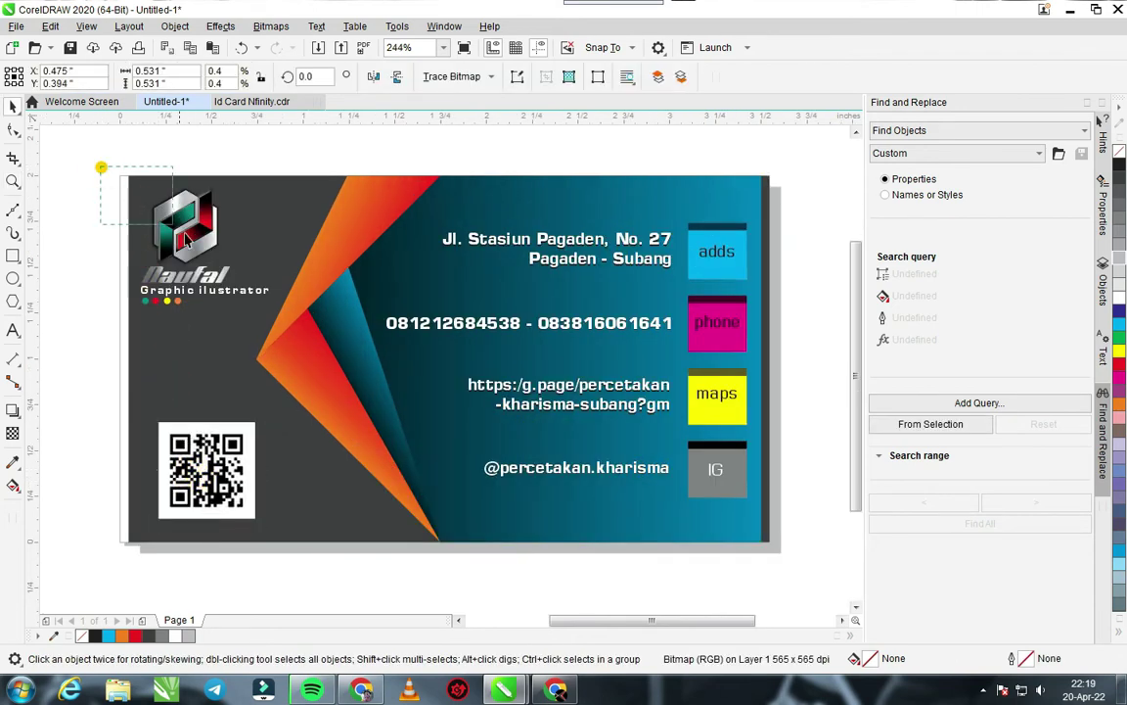
# - Fine-tune the size and position of the logo and tagline group in the card's upper dark area
pyautogui.moveTo(101, 168); pyautogui.dragTo(267, 302)
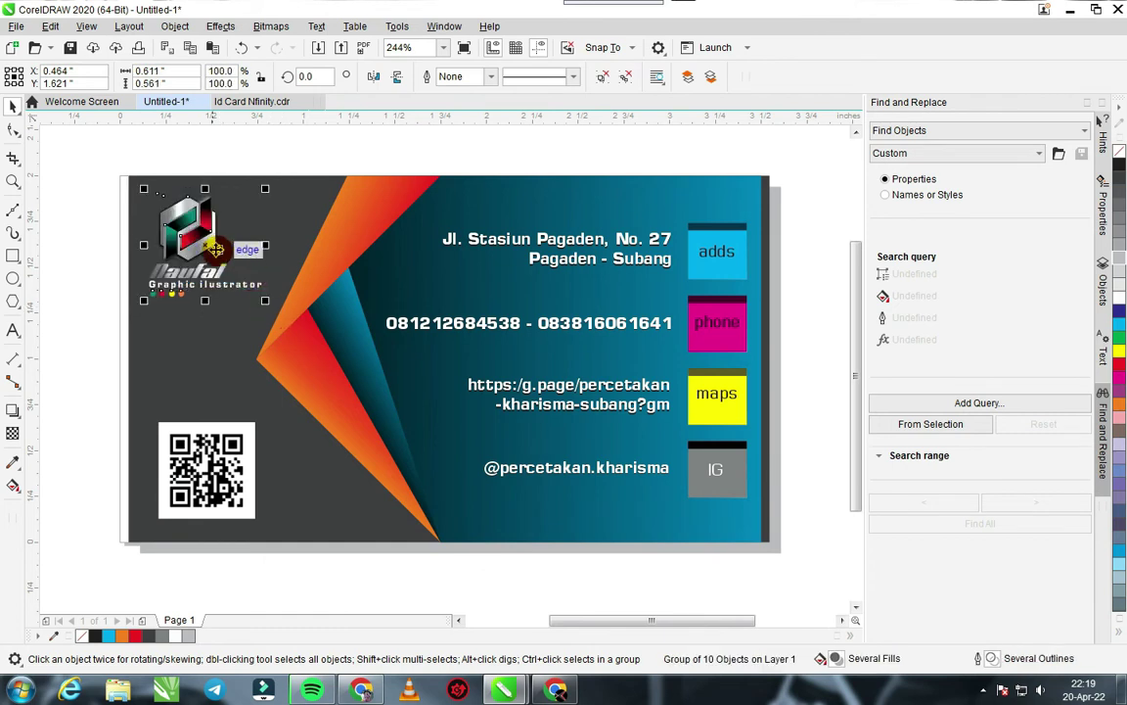
pyautogui.moveTo(208, 251); pyautogui.dragTo(214, 247)
pyautogui.click(87, 269)
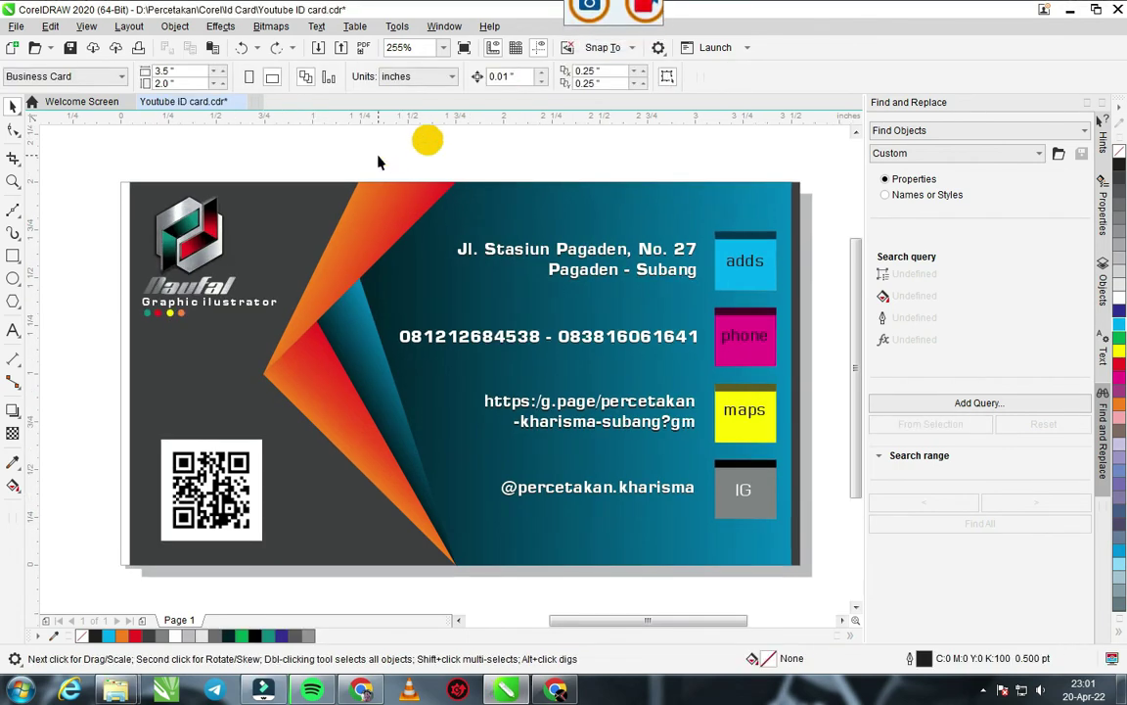
# - Ungroup the logo, lettering, tagline and coloured dots into separate objects
pyautogui.click(154, 217)
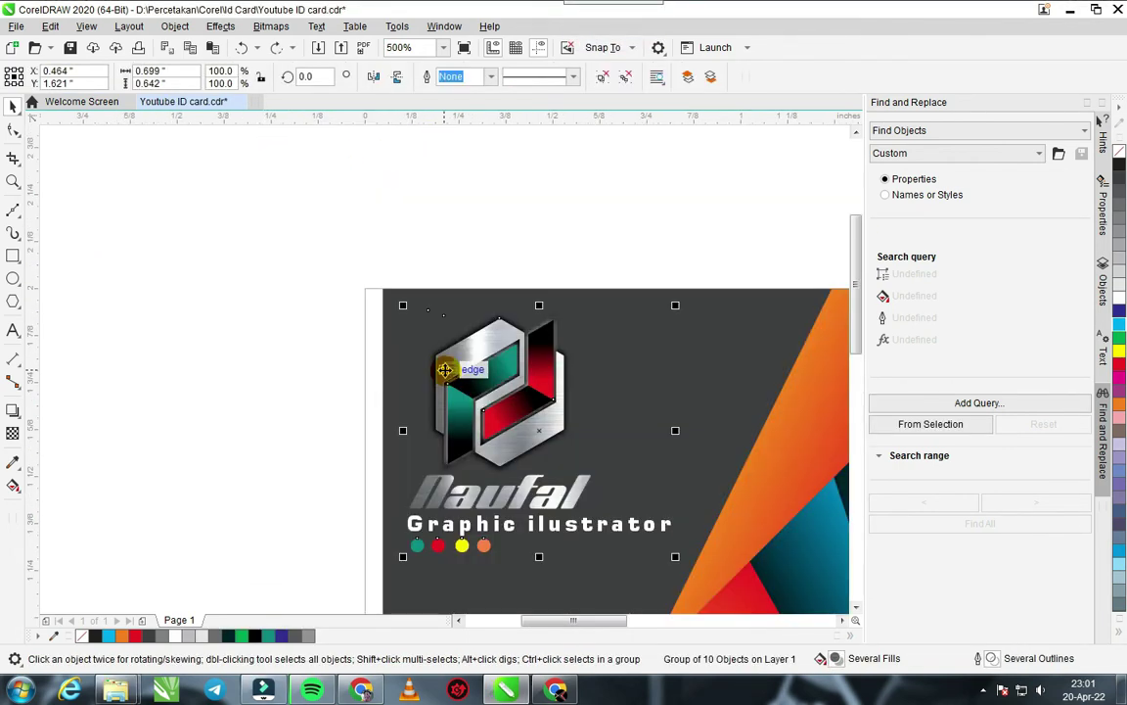
pyautogui.scroll(2, 154, 217)
pyautogui.click(607, 79)
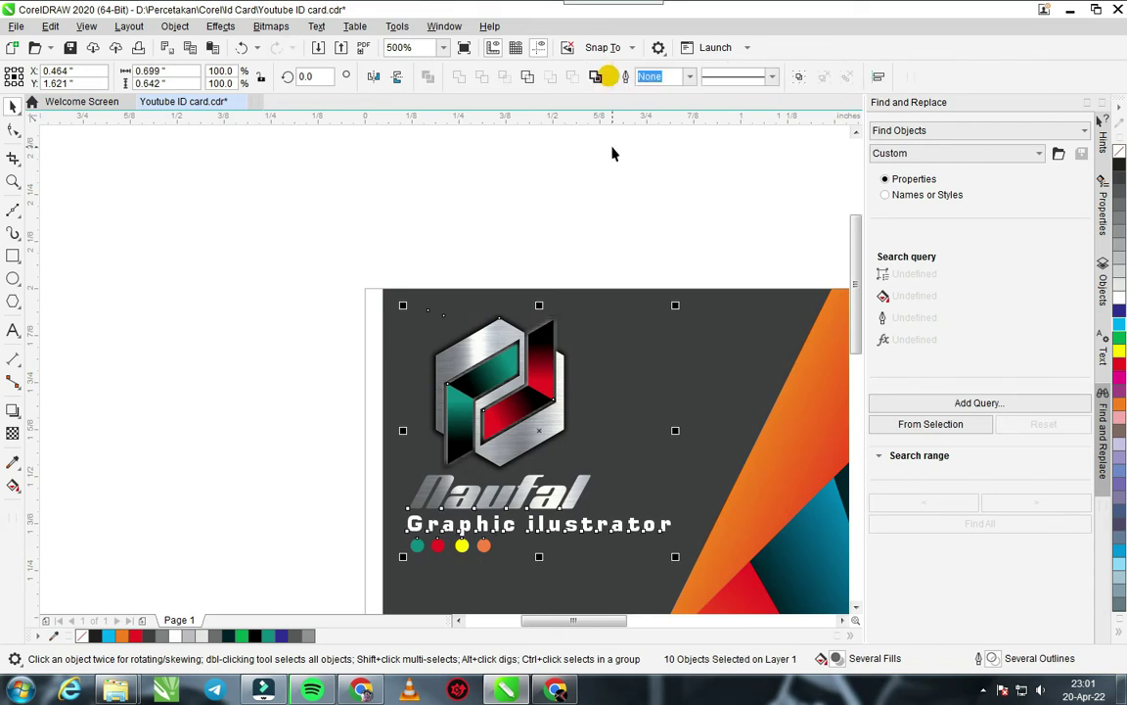
pyautogui.click(589, 196)
pyautogui.scroll(1, 504, 316)
pyautogui.moveTo(434, 409); pyautogui.dragTo(323, 437)
pyautogui.scroll(-2, 490, 352)
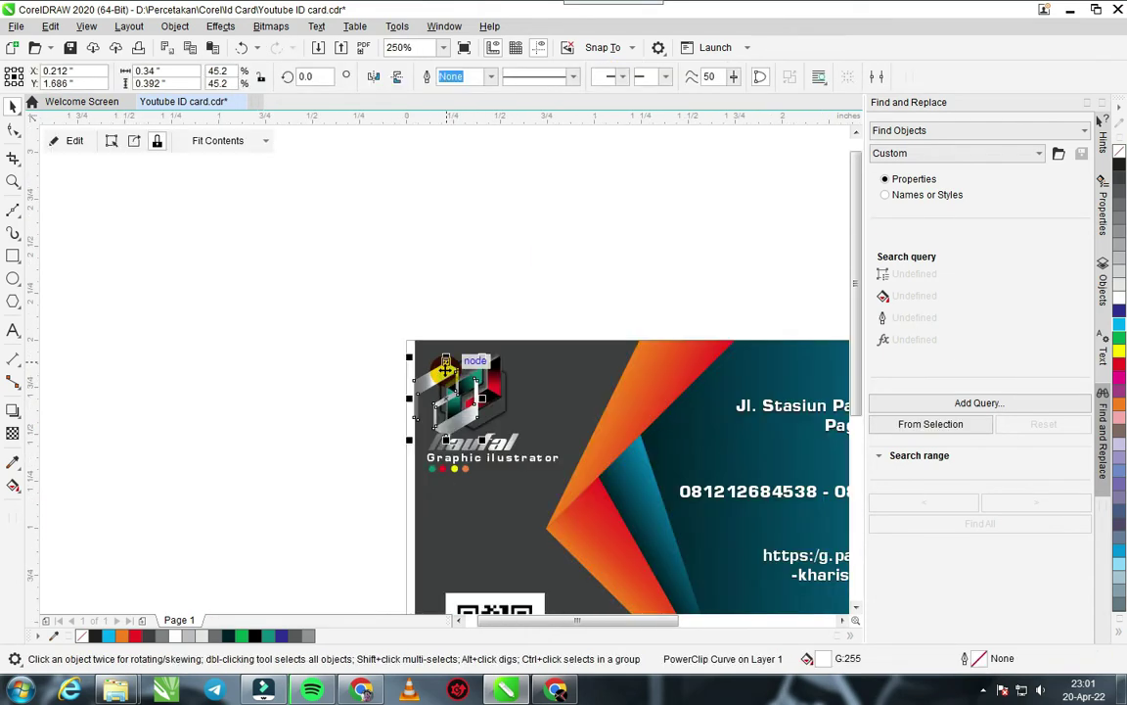
pyautogui.hotkey('ctrl', 'z')
# - Pull the metallic hexagon shape out of the logo and delete it
pyautogui.click(479, 246)
pyautogui.scroll(1, 477, 375)
pyautogui.moveTo(460, 371); pyautogui.dragTo(262, 439)
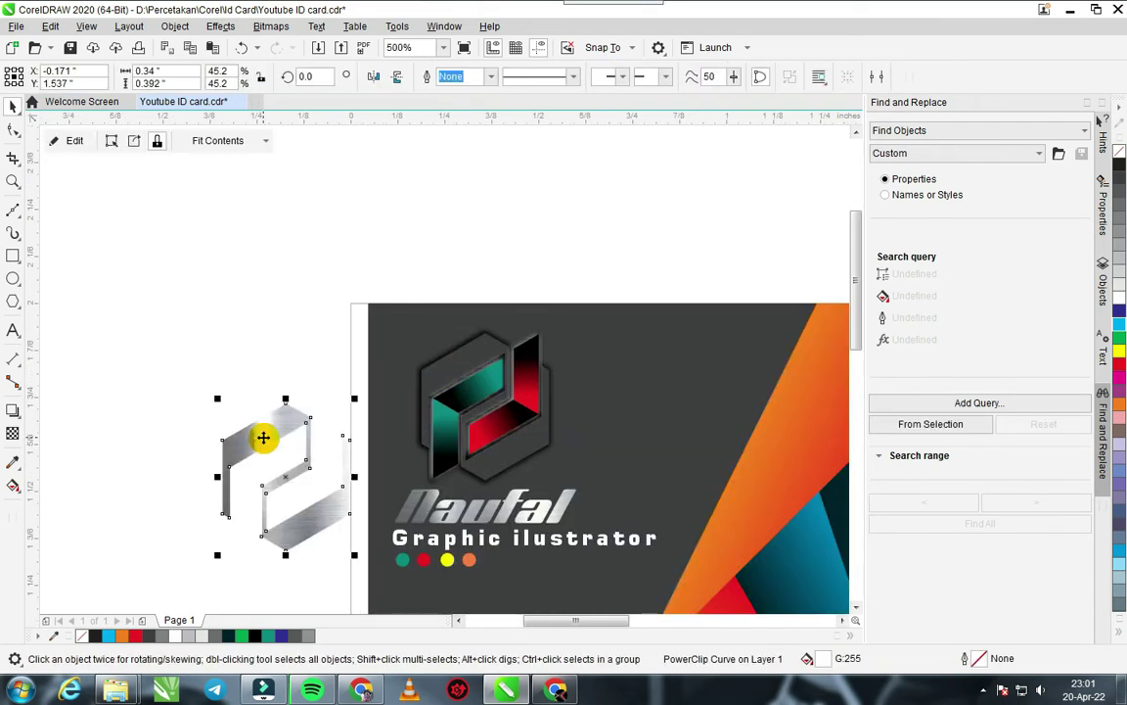
pyautogui.press('Delete')
# - Fill the card's dark background rectangle with 10% black
pyautogui.click(744, 377)
pyautogui.scroll(-2, 445, 370)
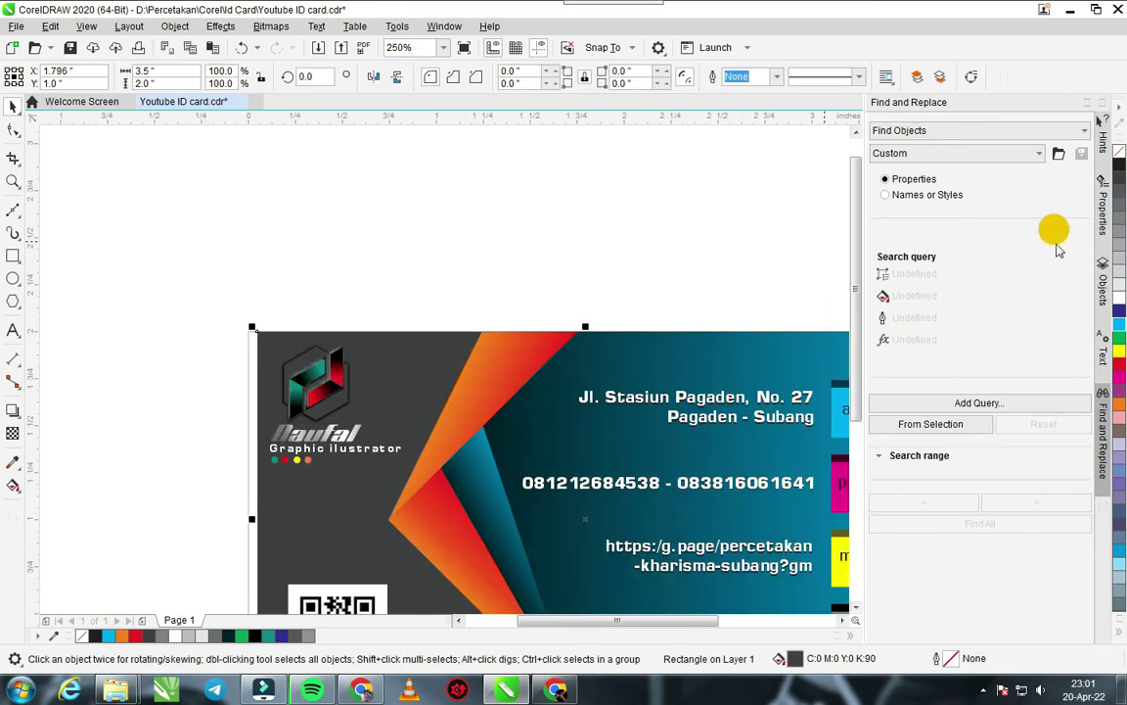
pyautogui.click(1119, 284)
pyautogui.click(436, 219)
# - Delete the metallic texture image from inside the PowerClip of the logo's name lettering
pyautogui.scroll(2, 355, 423)
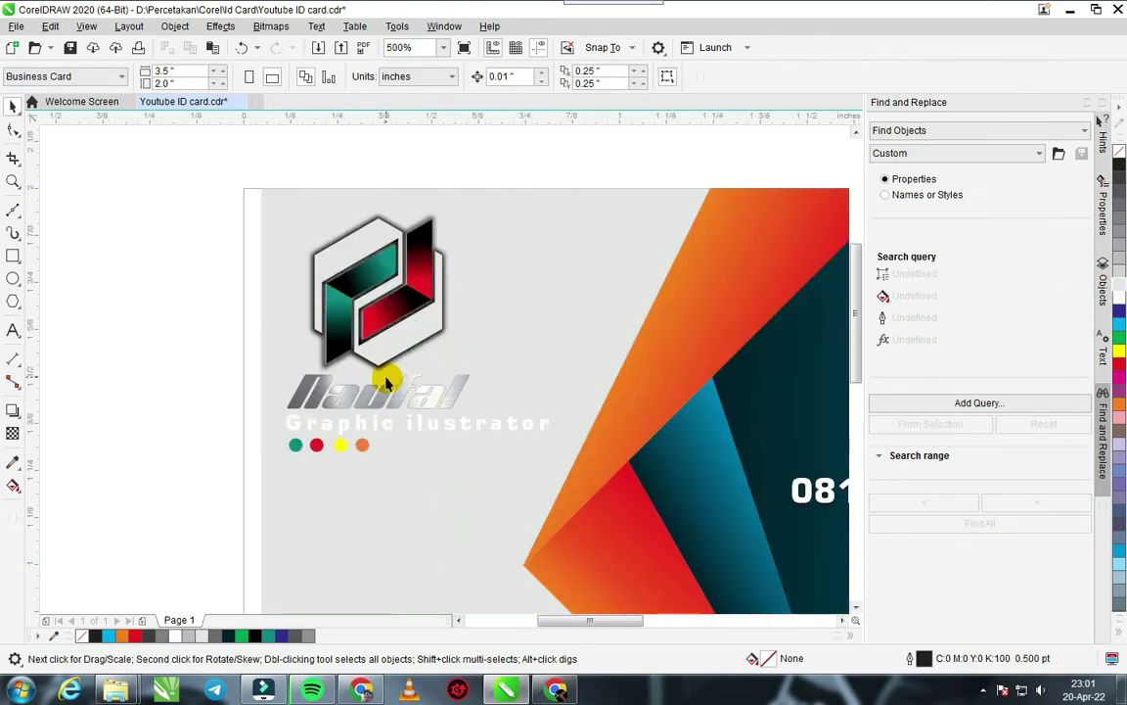
pyautogui.click(379, 394)
pyautogui.keyDown('ctrl'); pyautogui.click(385, 403); pyautogui.keyUp('ctrl')
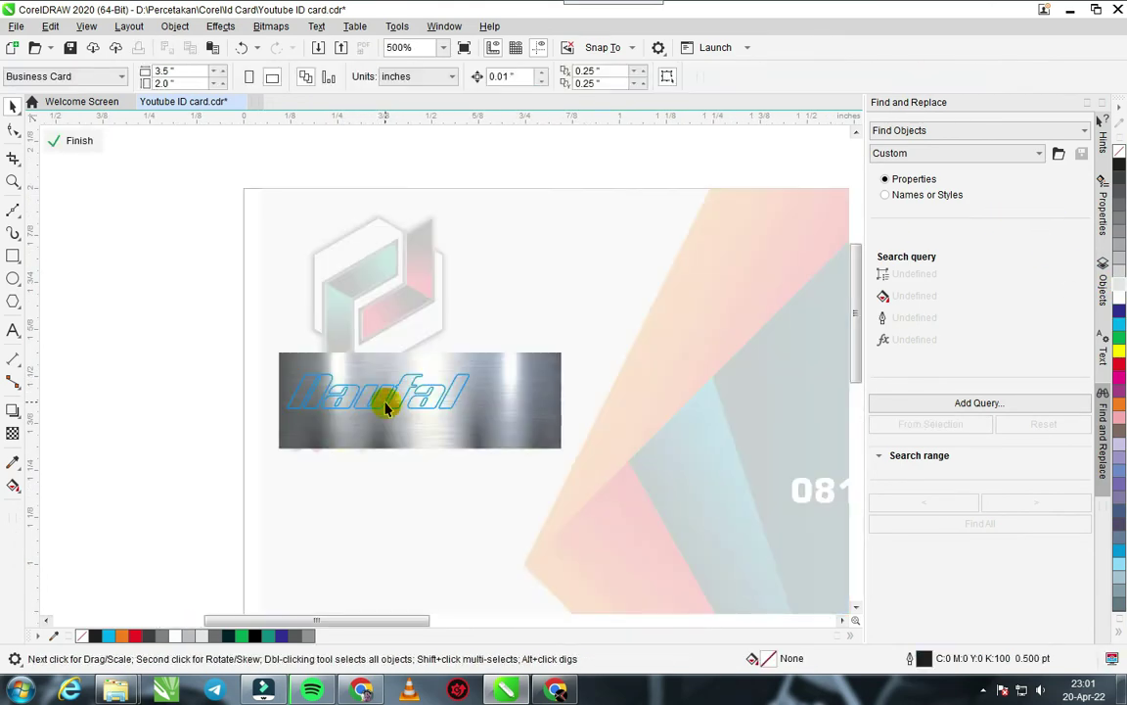
pyautogui.moveTo(391, 427); pyautogui.dragTo(348, 541)
pyautogui.press('Delete')
pyautogui.click(76, 140)
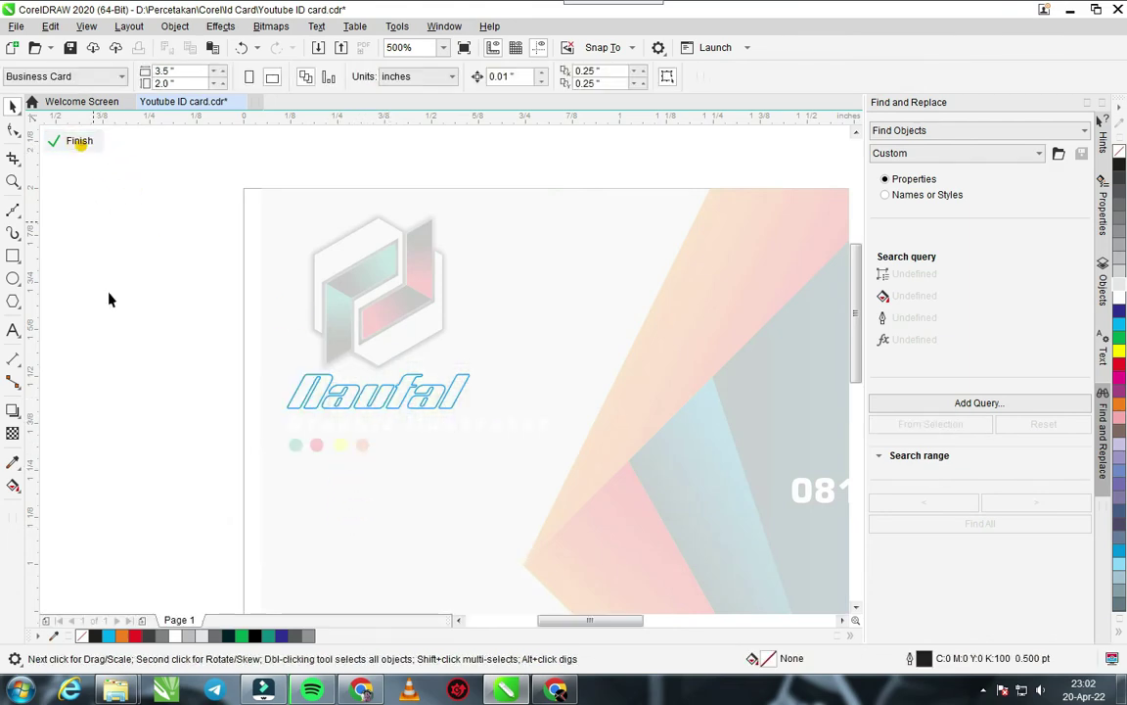
# - Turn the emptied PowerClip name lettering back into an ordinary artistic text object
pyautogui.click(351, 399)
pyautogui.rightClick(352, 398)
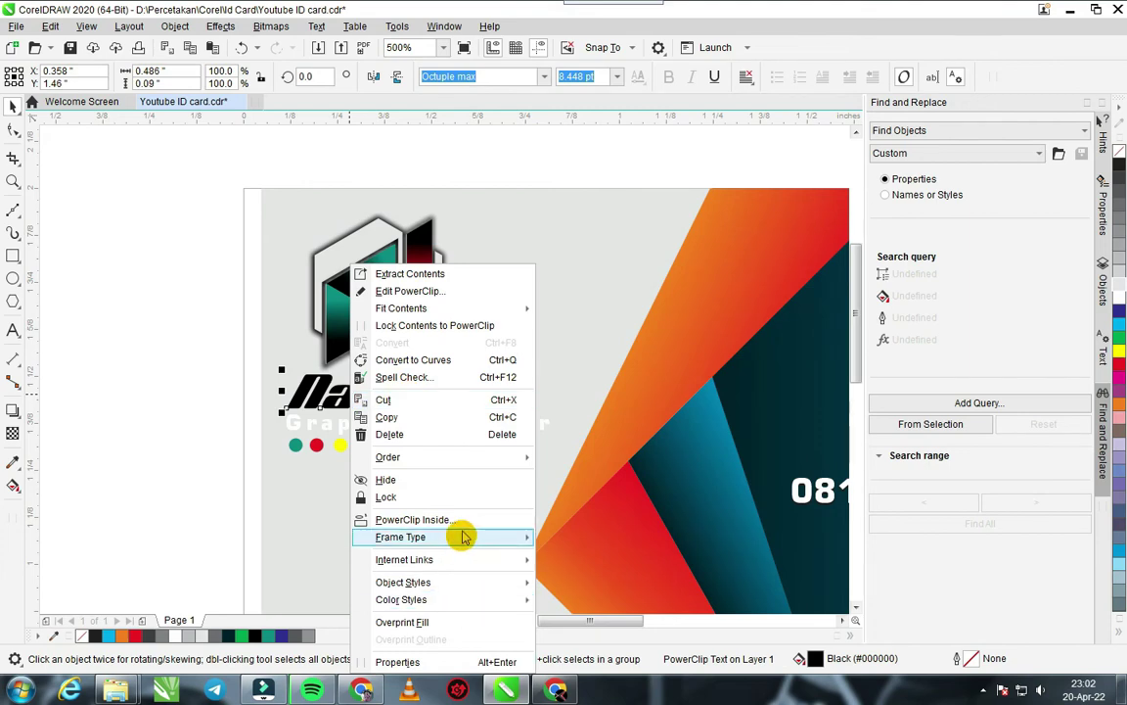
pyautogui.moveTo(469, 540)
pyautogui.click(587, 578)
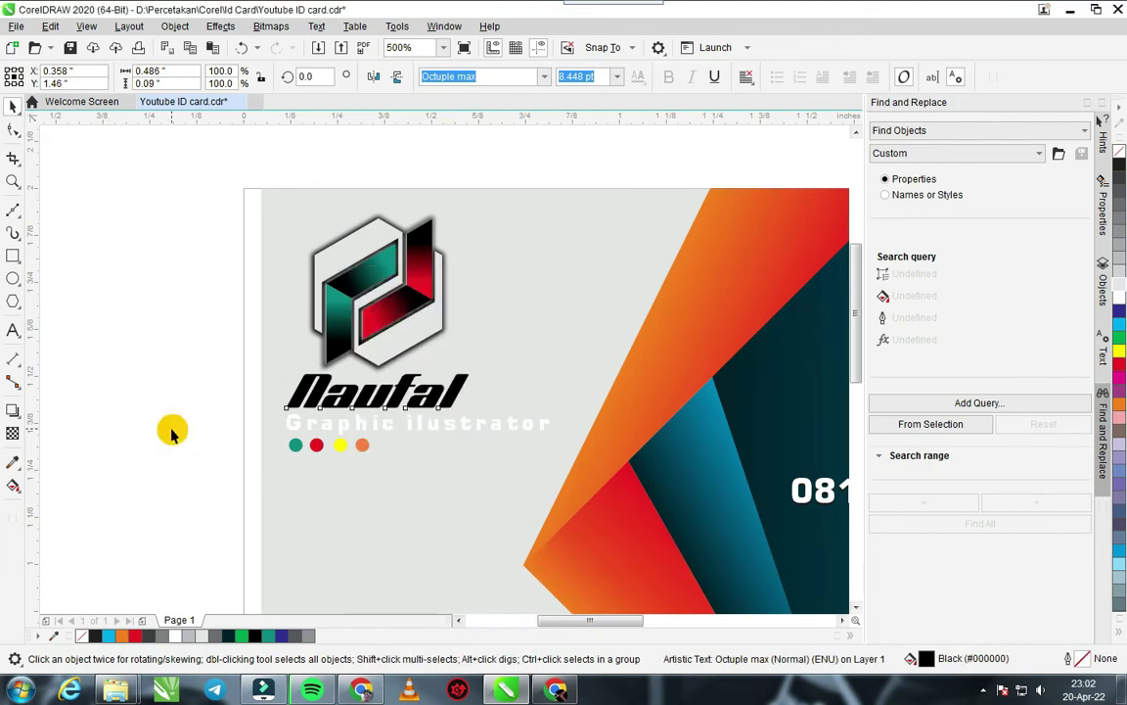
pyautogui.click(171, 427)
# - Recolour the "Graphic ilustrator" tagline black
pyautogui.click(300, 423)
pyautogui.click(1118, 165)
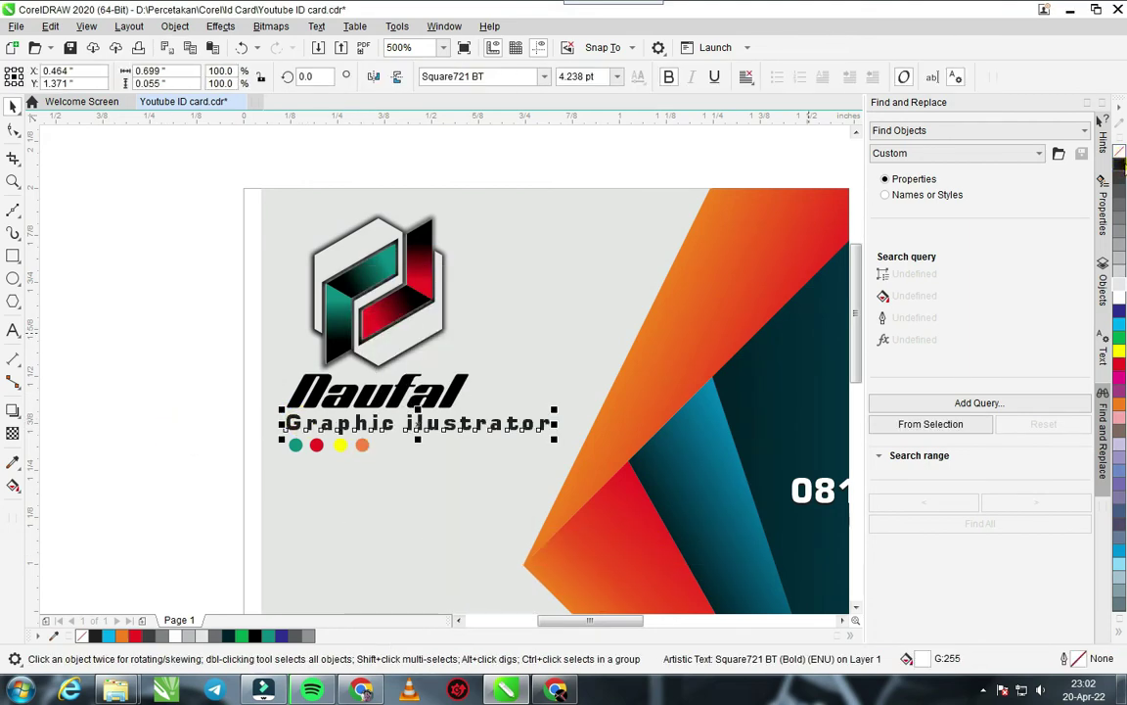
pyautogui.click(230, 363)
pyautogui.moveTo(177, 406); pyautogui.dragTo(504, 471)
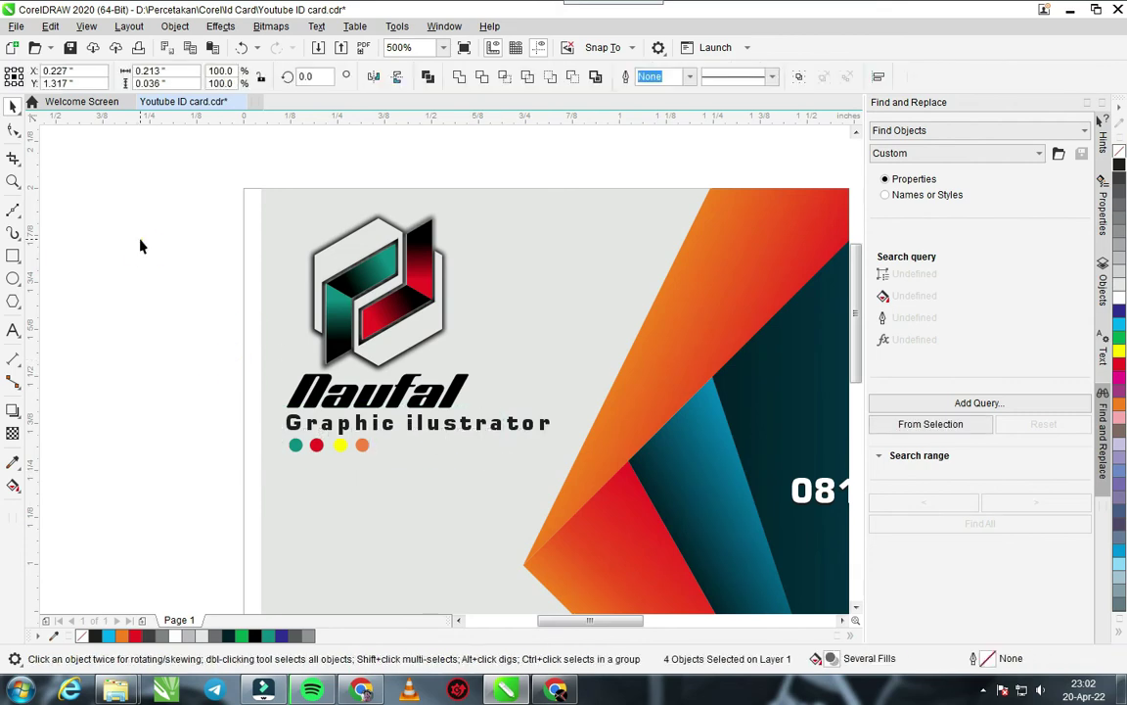
pyautogui.click(141, 242)
# - Change the green end of both green-to-black gradients in the logo symbol to cyan
pyautogui.click(363, 286)
pyautogui.scroll(1, 283, 193)
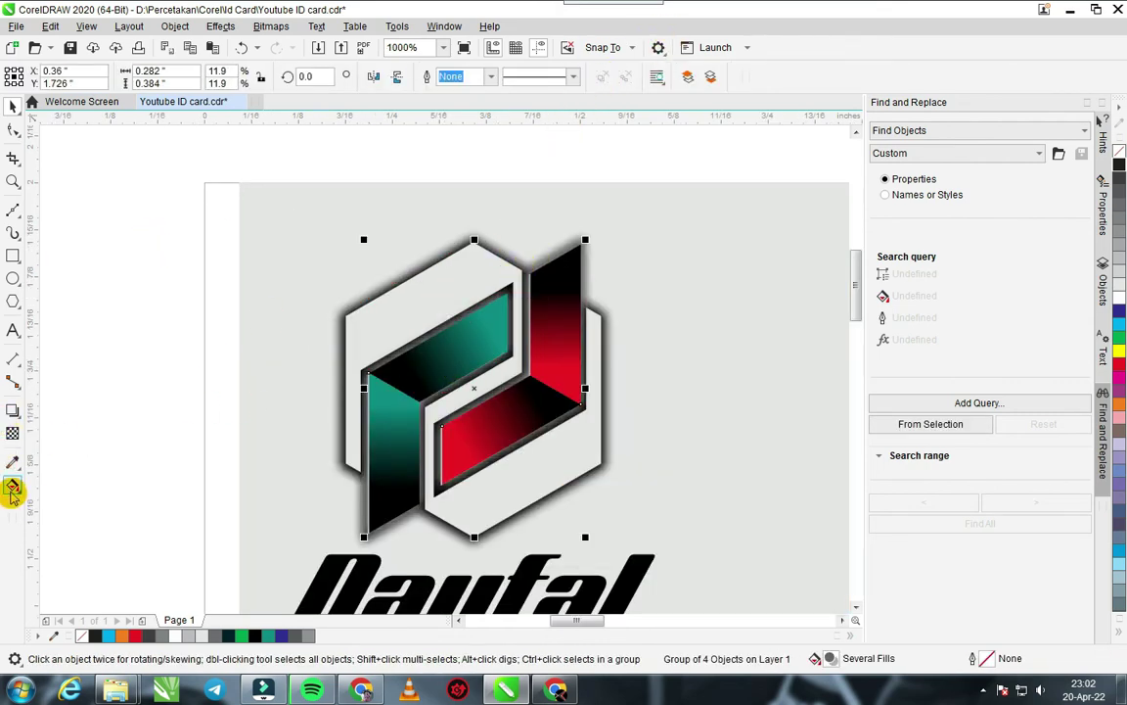
pyautogui.click(11, 489)
pyautogui.press('space')
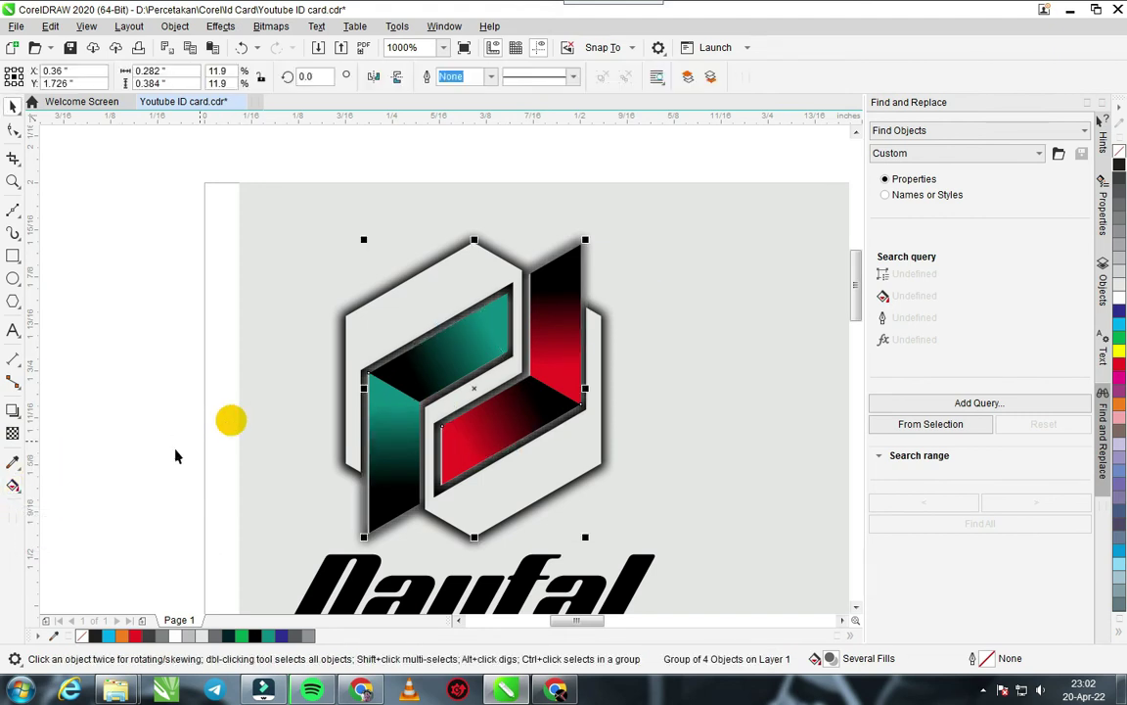
pyautogui.click(12, 486)
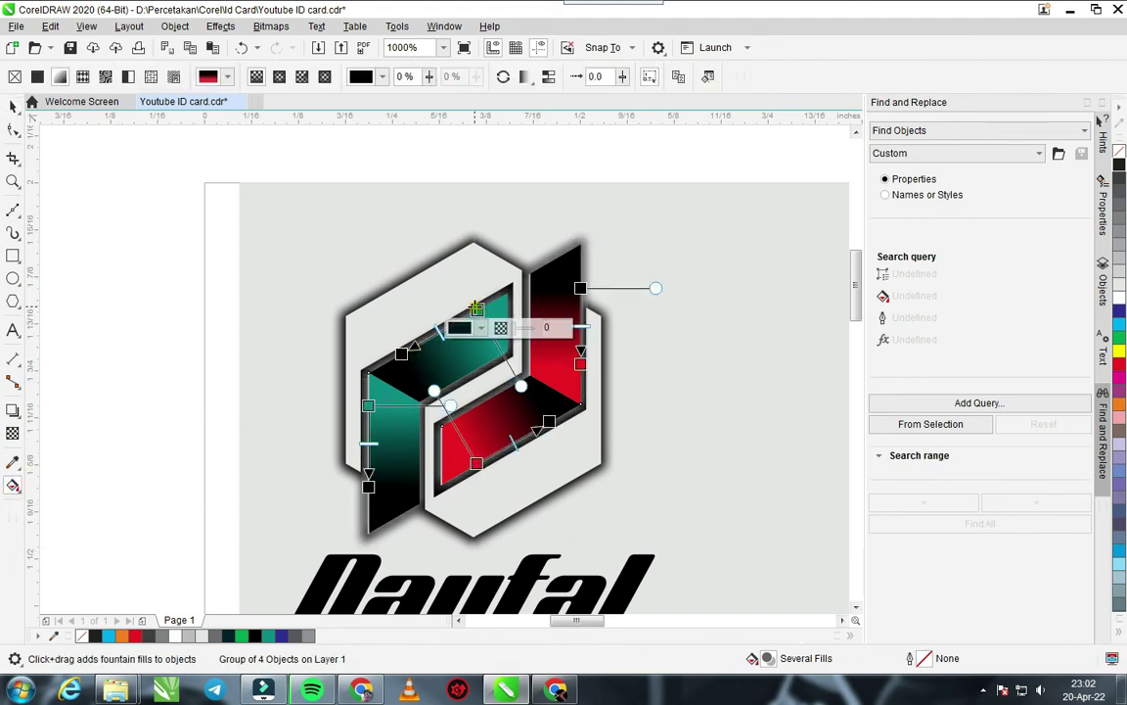
pyautogui.click(1118, 309)
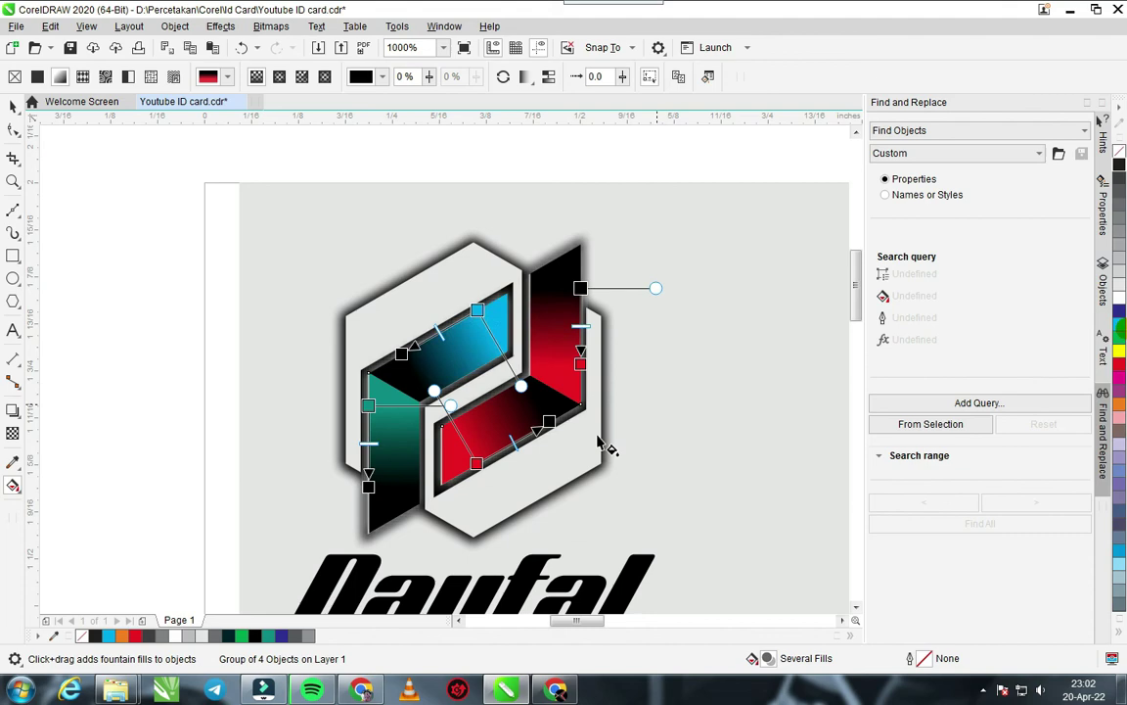
pyautogui.click(369, 407)
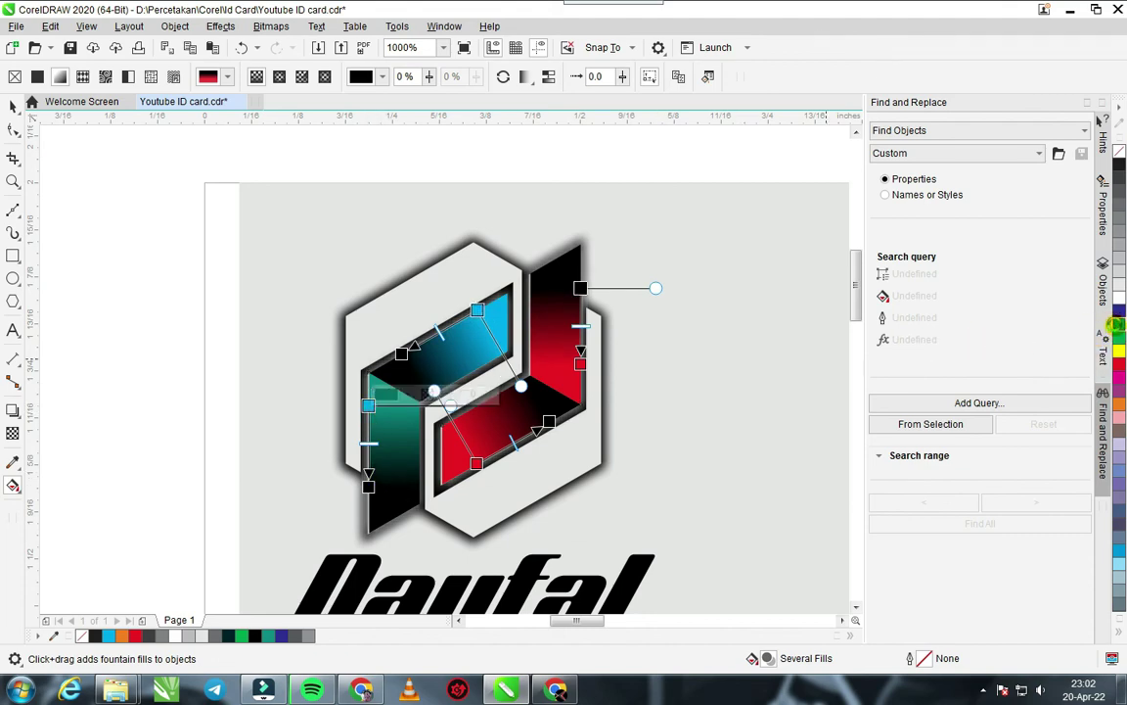
pyautogui.click(1116, 323)
pyautogui.click(13, 106)
pyautogui.click(120, 206)
# - Fill the card's background rectangle with white and zoom in on the whole card
pyautogui.scroll(-2, 446, 389)
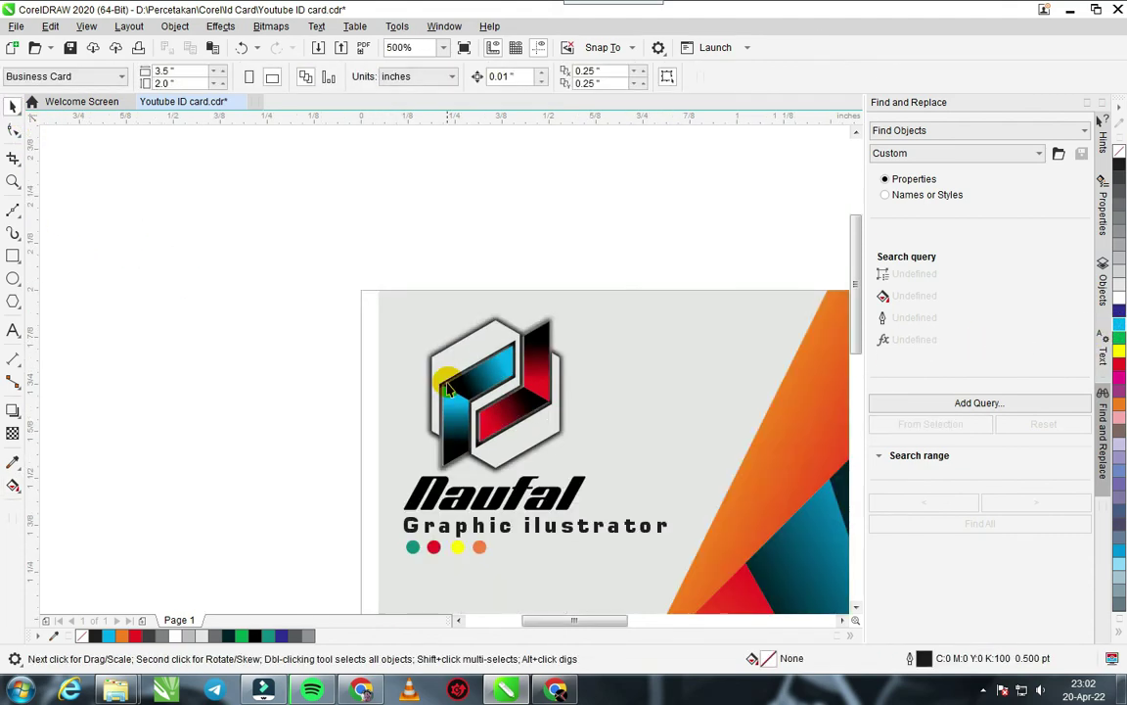
pyautogui.scroll(-1, 446, 388)
pyautogui.scroll(1, 378, 320)
pyautogui.scroll(-2, 504, 440)
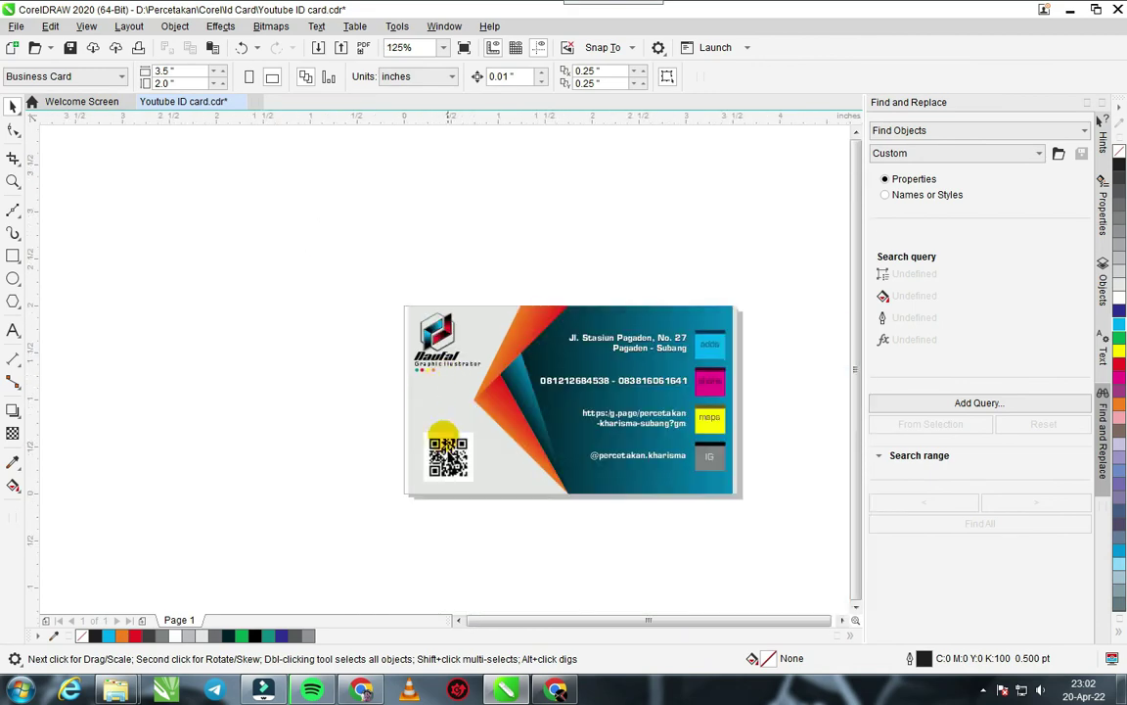
pyautogui.scroll(1, 442, 431)
pyautogui.click(448, 370)
pyautogui.click(460, 269)
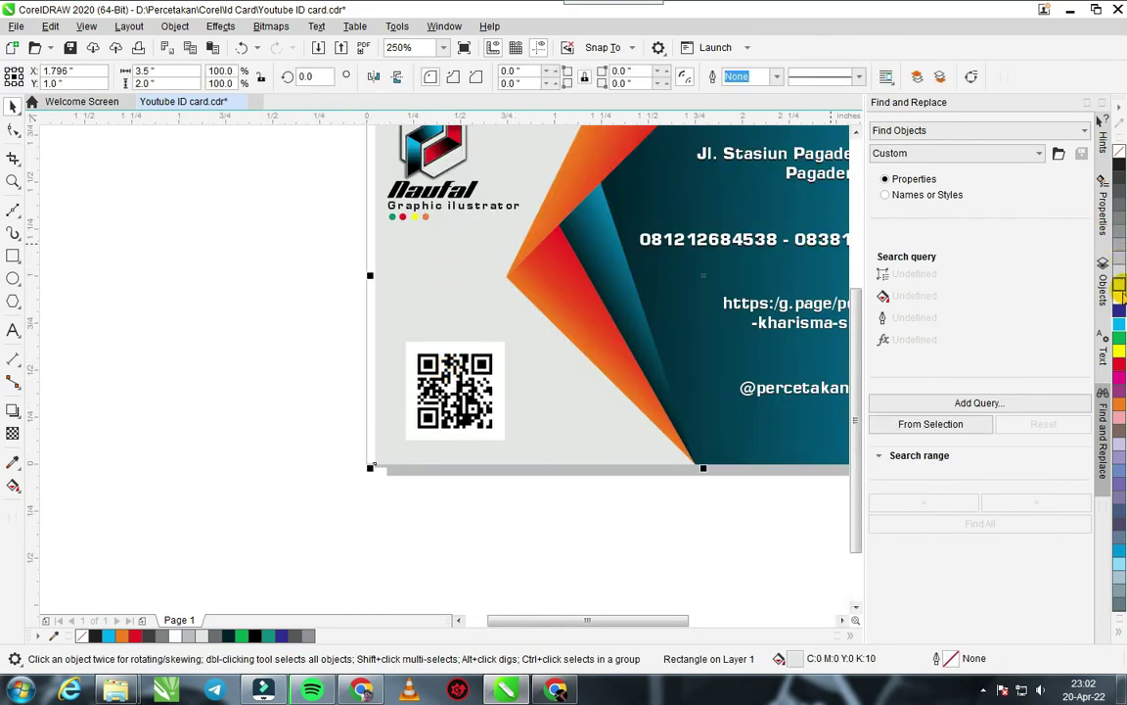
pyautogui.click(252, 241)
pyautogui.scroll(-1, 272, 460)
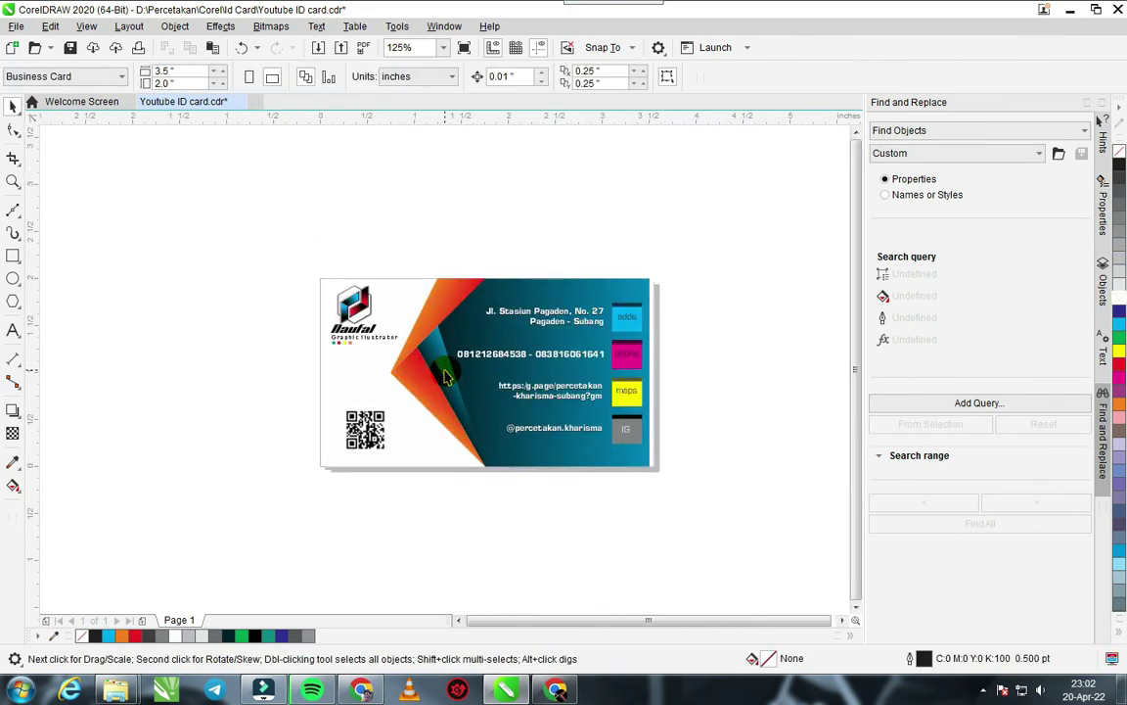
pyautogui.moveTo(284, 243); pyautogui.dragTo(695, 499)
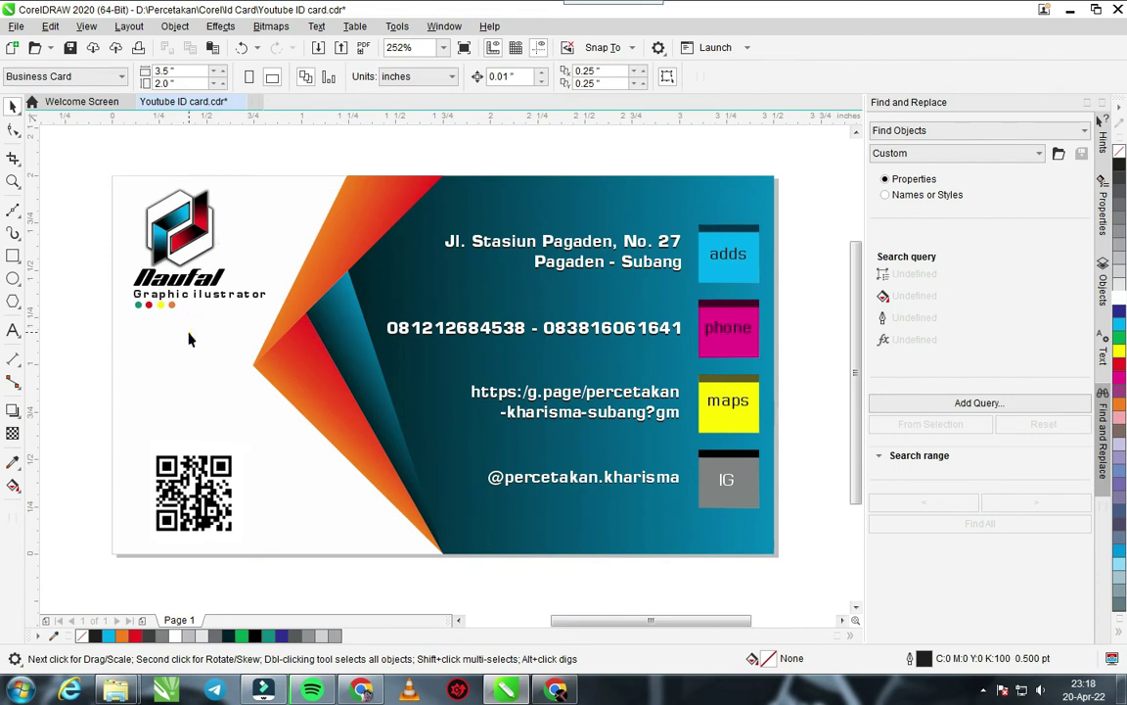
# - Fill the card's white background rectangle with light grey, 20% Black
pyautogui.click(189, 334)
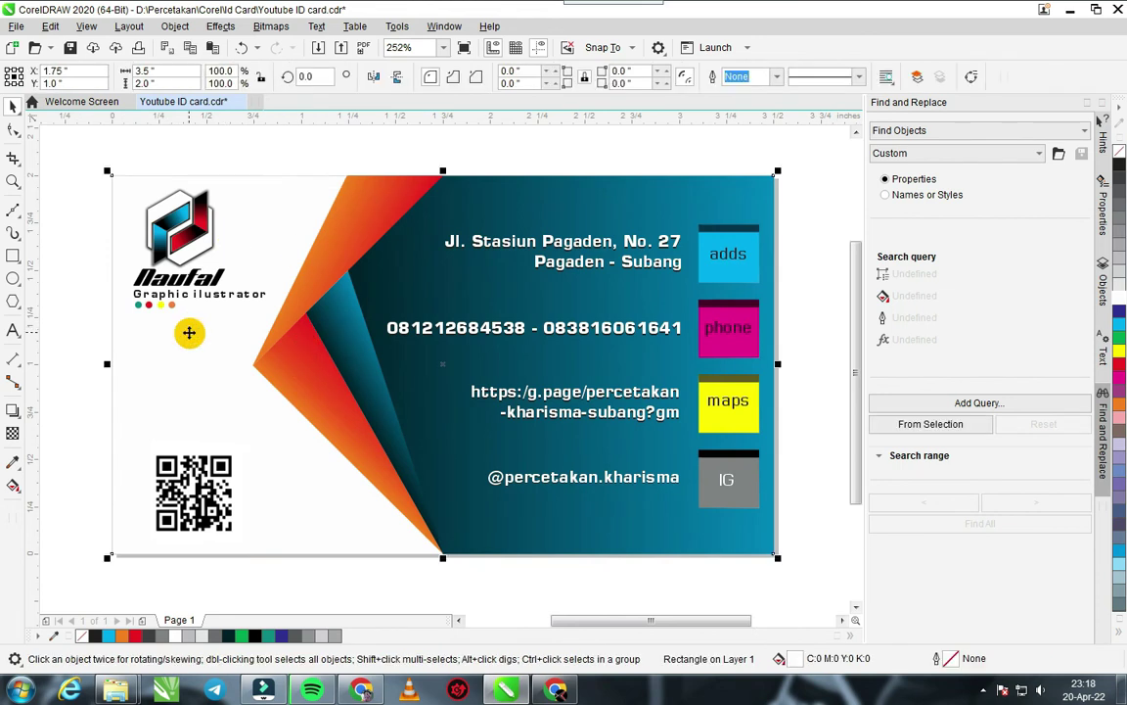
pyautogui.click(1119, 284)
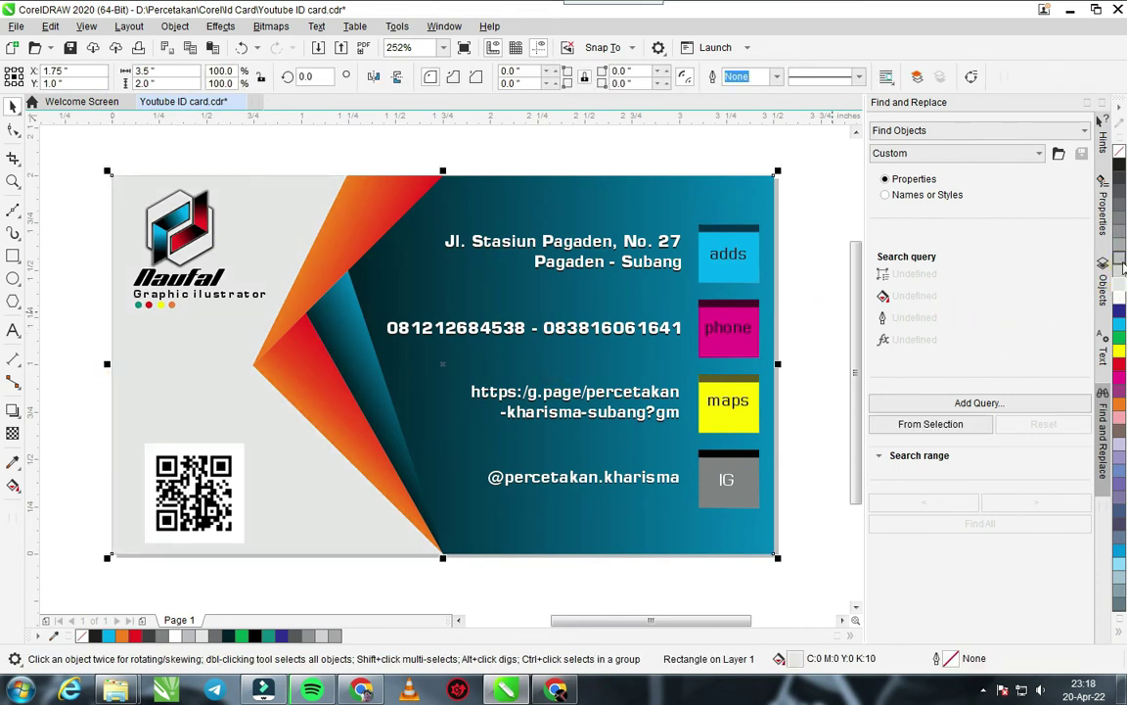
pyautogui.click(1120, 265)
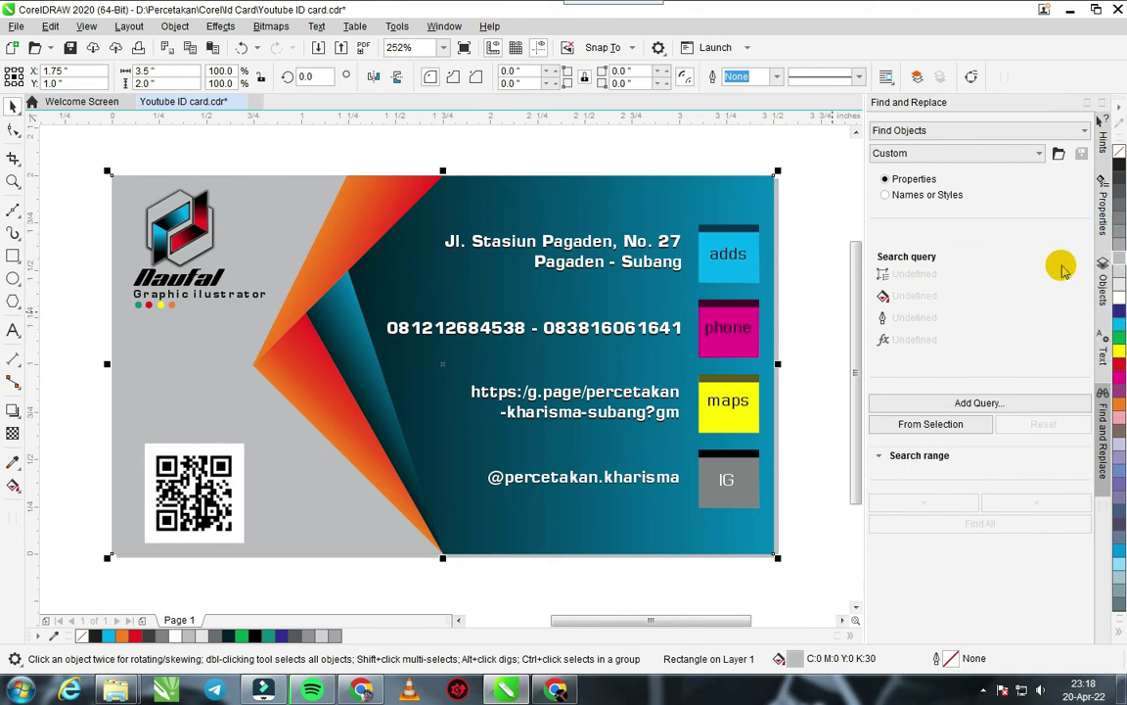
pyautogui.click(1120, 276)
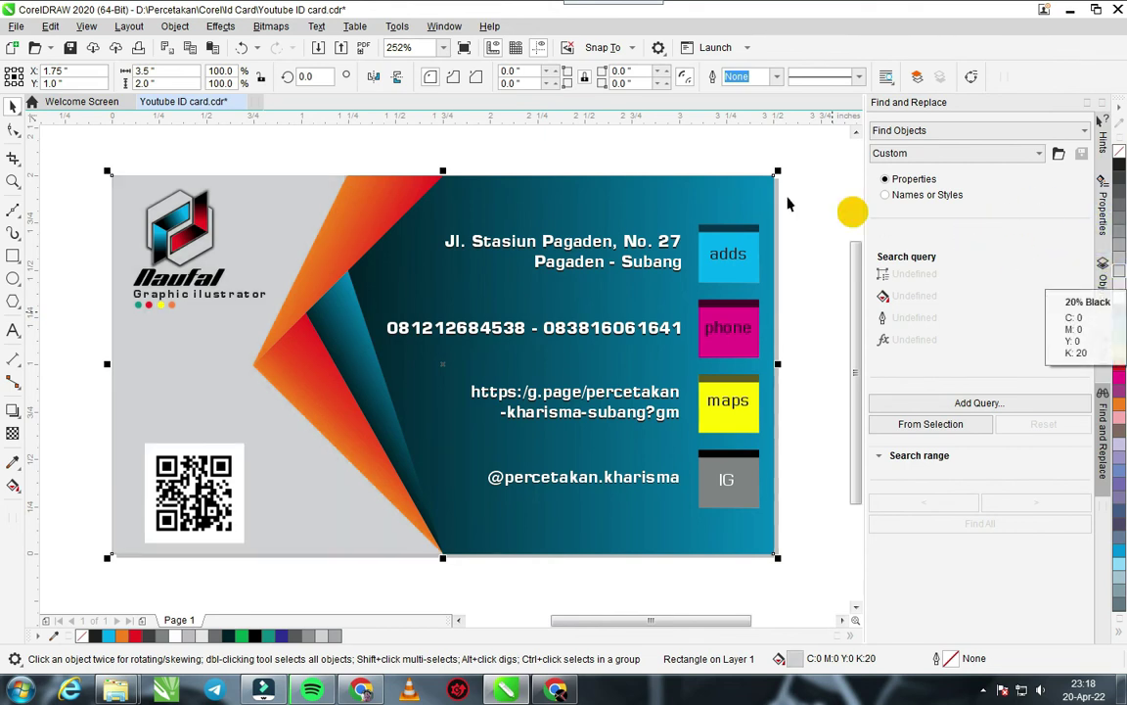
pyautogui.click(542, 149)
# - Trace the QR code bitmap into vector shapes, move the traced copy slightly aside and delete the original bitmap
pyautogui.click(186, 460)
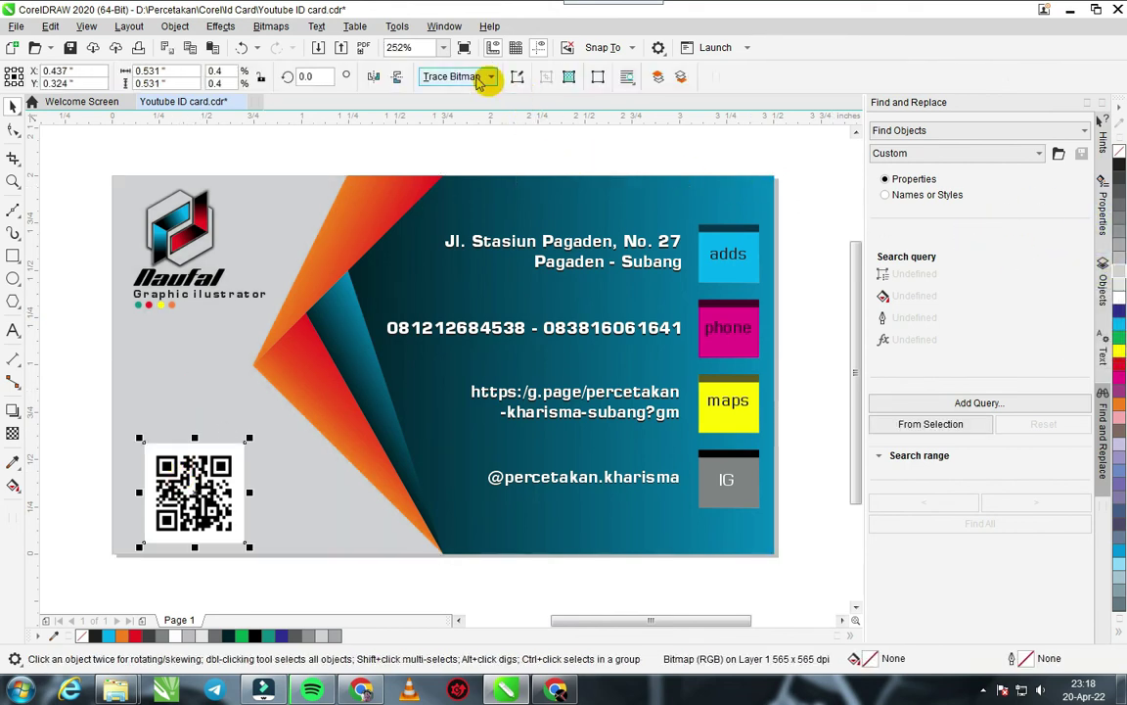
pyautogui.click(452, 76)
pyautogui.click(468, 98)
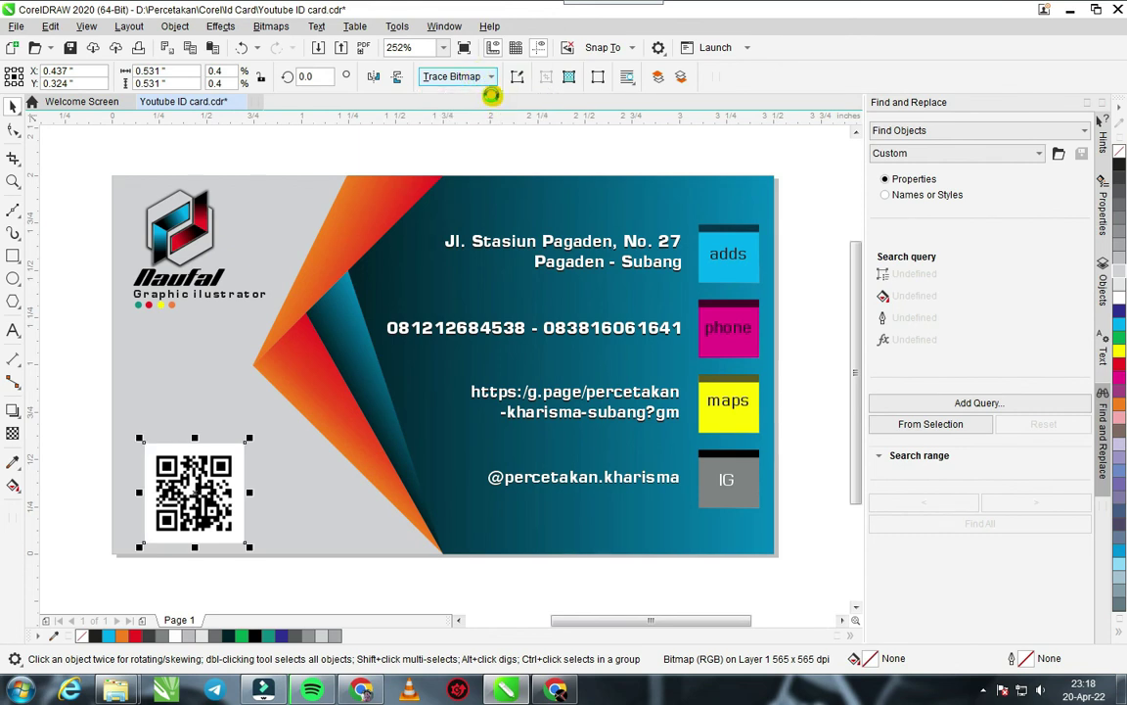
pyautogui.moveTo(172, 458)
pyautogui.mouseDown()
pyautogui.moveTo(112, 396)
pyautogui.moveTo(168, 494)
pyautogui.mouseUp()
pyautogui.click(204, 499)
pyautogui.press('Delete')
# - Ungroup the traced QR code and delete its white background shape so only the code pattern remains on the grey
pyautogui.click(123, 430)
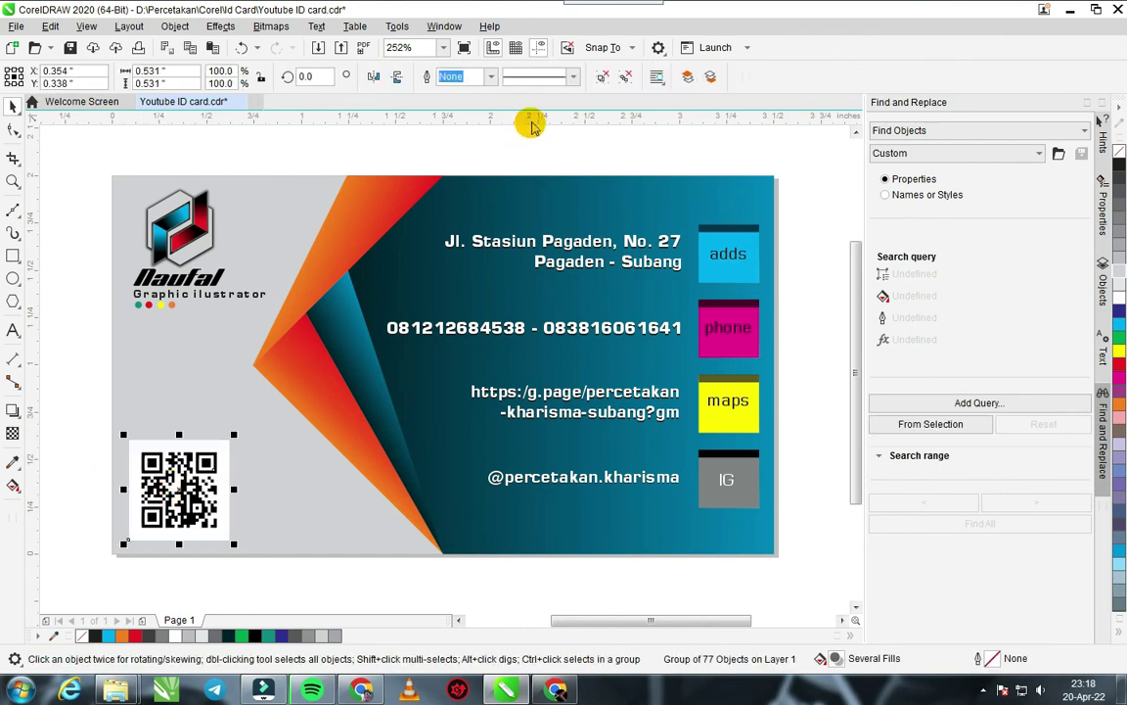
pyautogui.click(601, 78)
pyautogui.click(50, 416)
pyautogui.scroll(2, 154, 452)
pyautogui.click(531, 340)
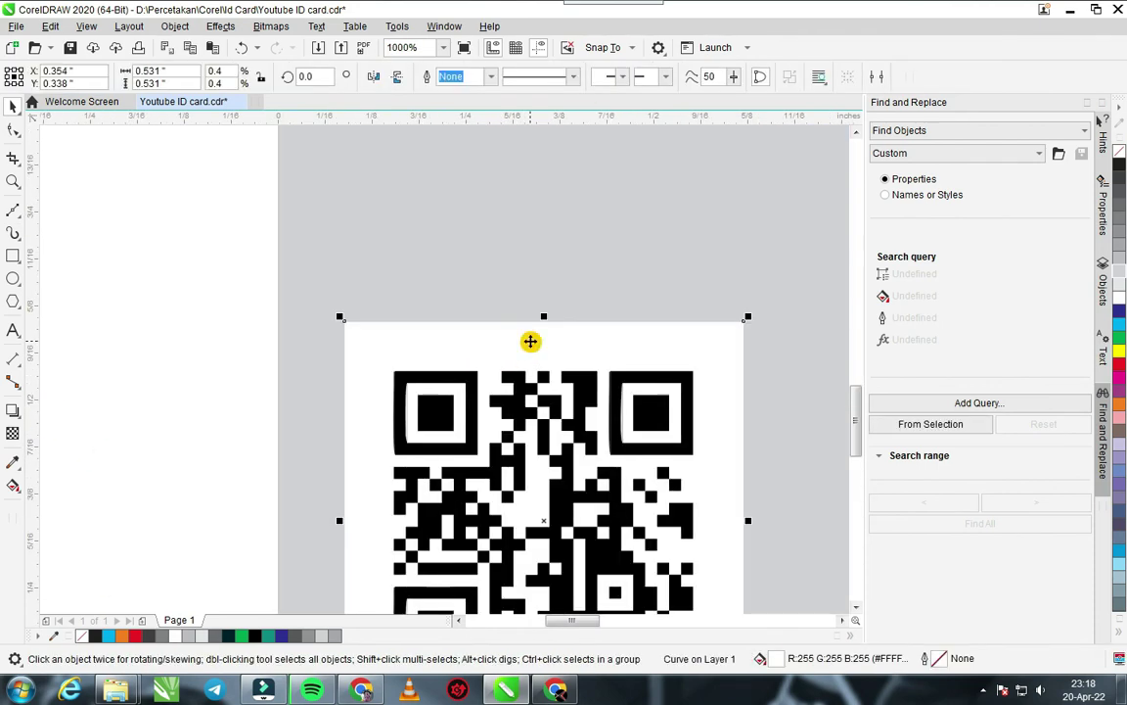
pyautogui.scroll(-2, 534, 340)
pyautogui.press('Delete')
pyautogui.scroll(2, 442, 387)
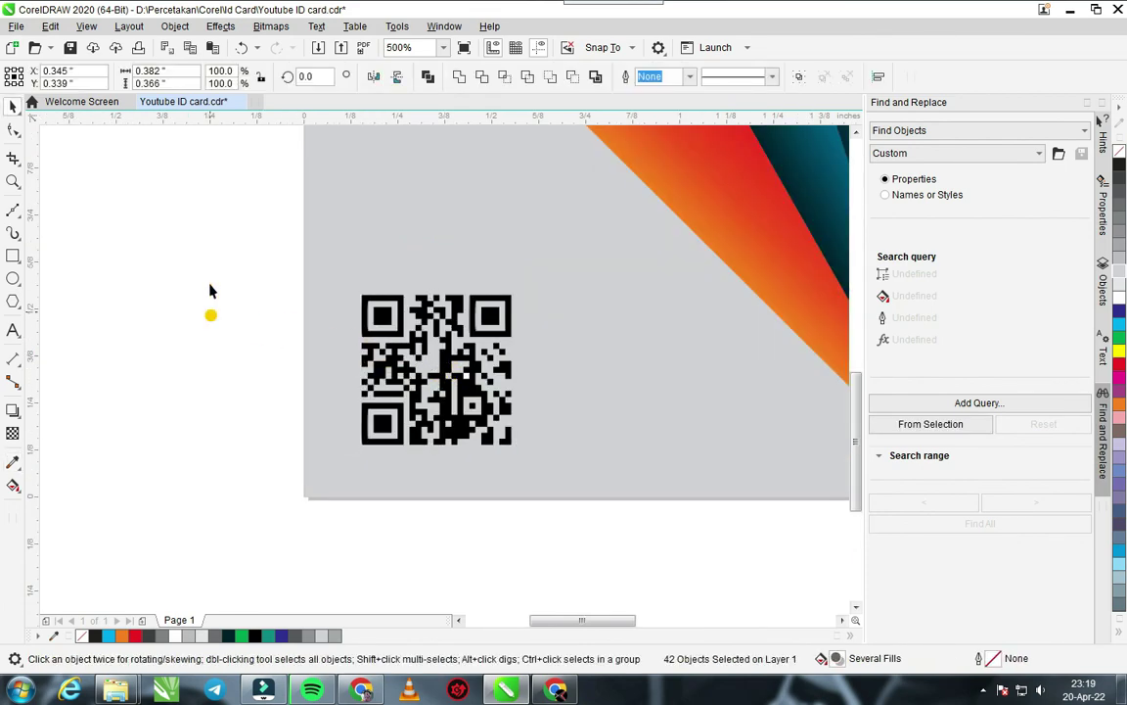
# - Select all the separate pieces of the traced QR code together and bring the whole card into view
pyautogui.moveTo(216, 242); pyautogui.dragTo(629, 473)
pyautogui.scroll(-4, 526, 282)
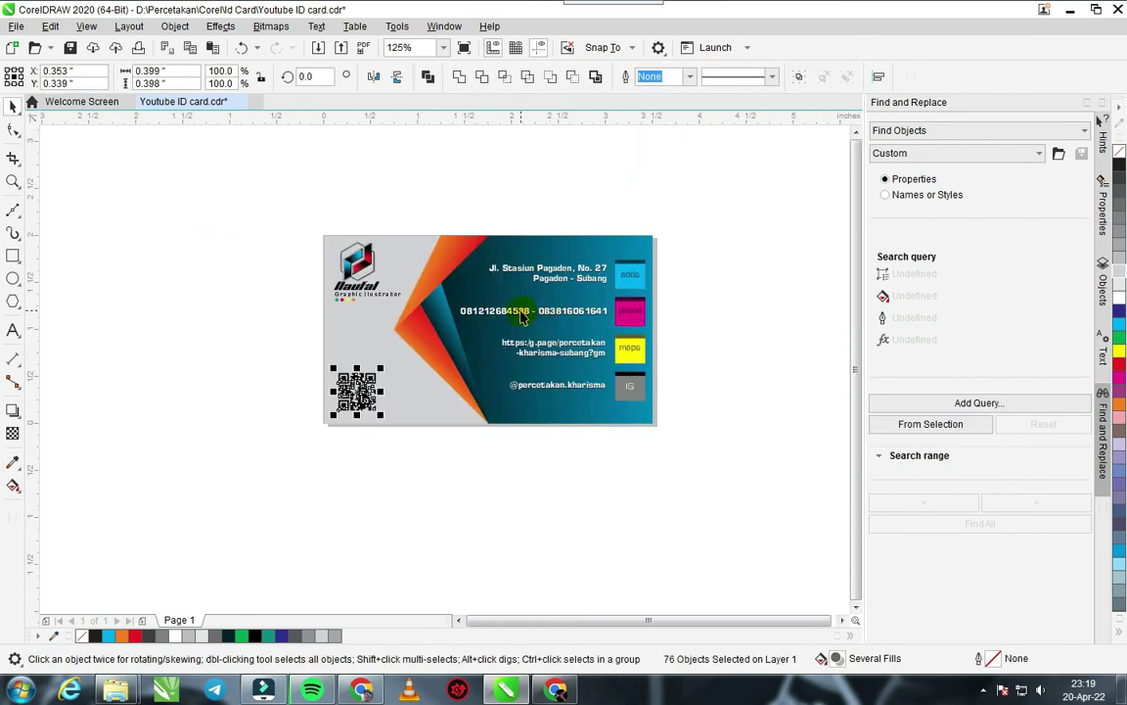
pyautogui.scroll(2, 449, 372)
pyautogui.scroll(-2, 453, 345)
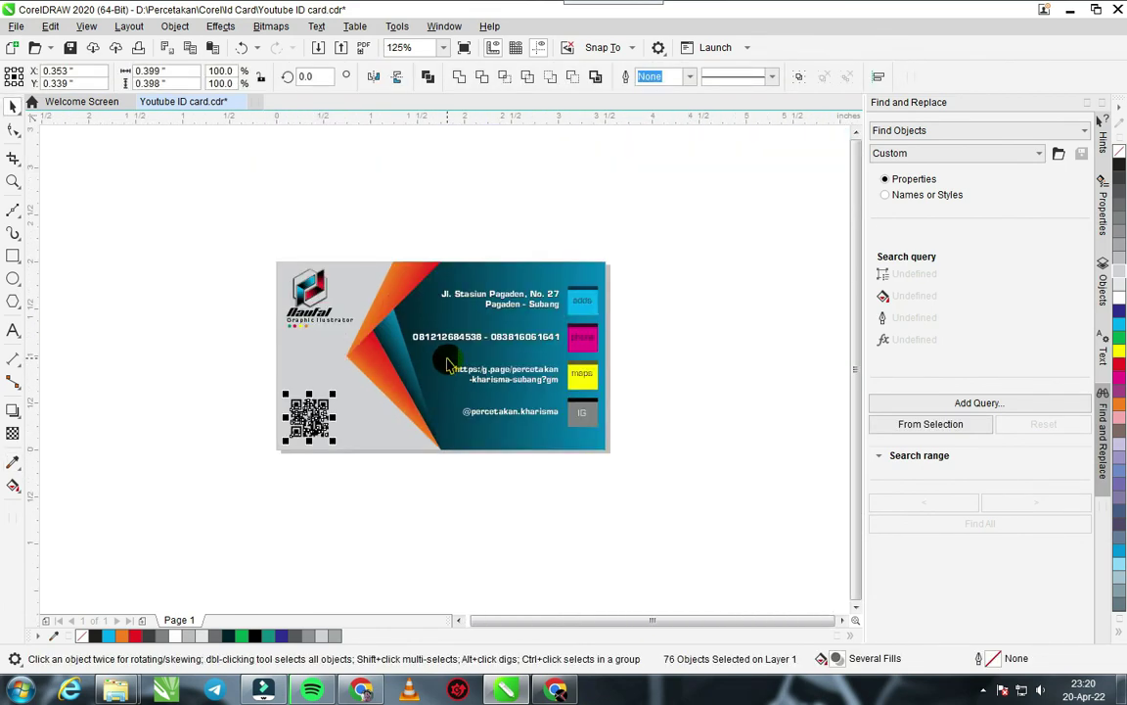
pyautogui.scroll(2, 444, 374)
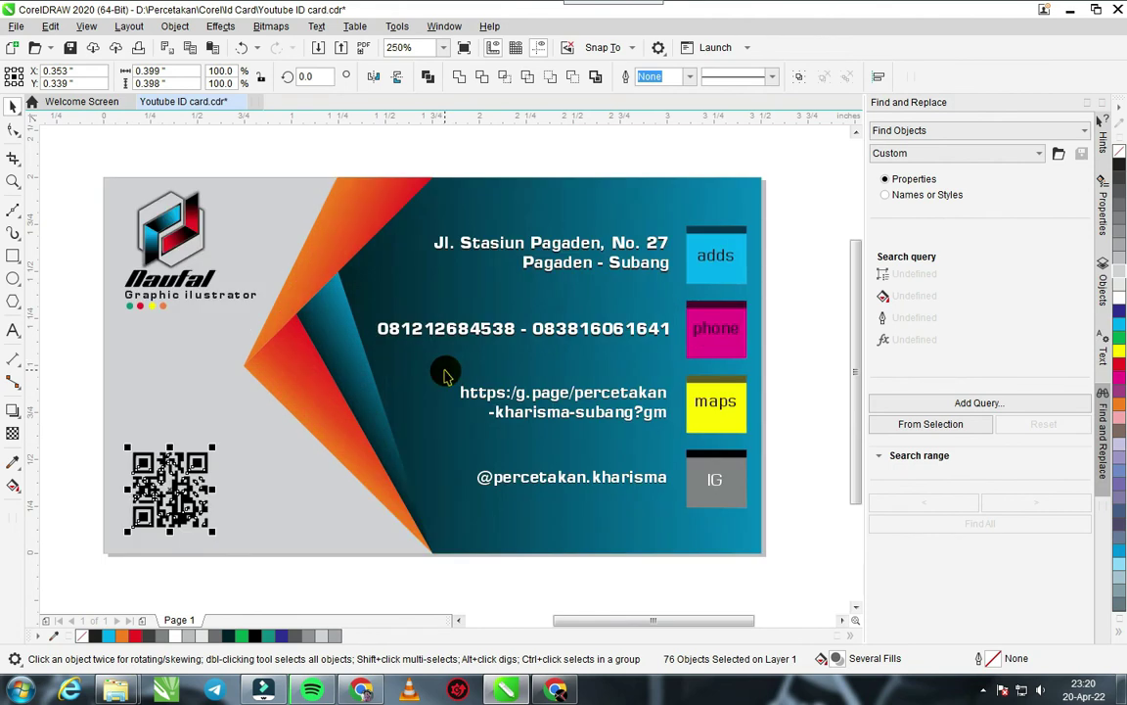